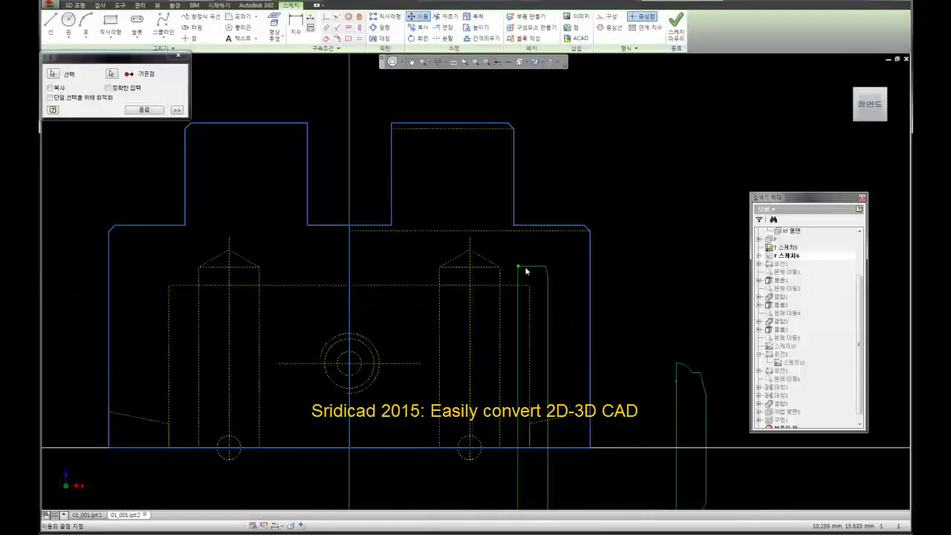
Place the green pin profile clear of the base outline and finish the Move
left_click(624, 241)
right_click(550, 264)
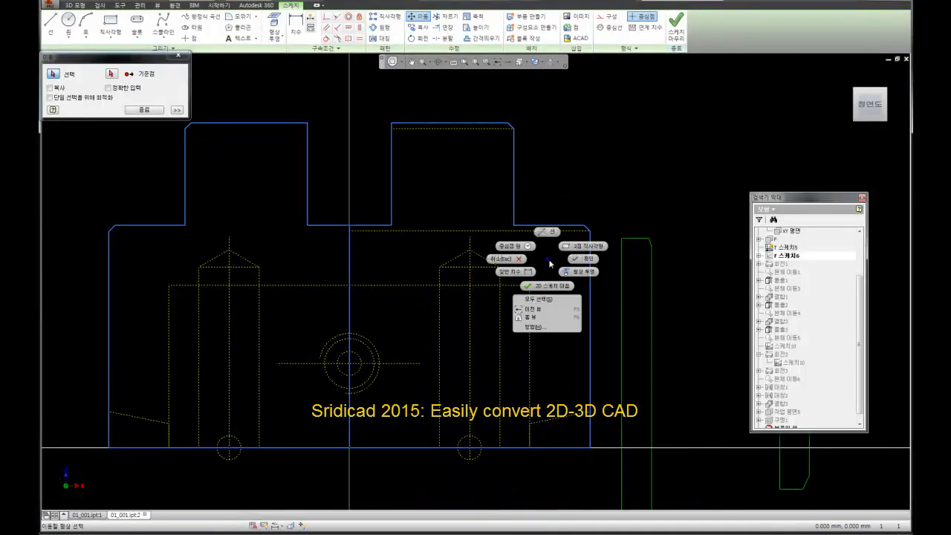
left_click(509, 258)
left_click(595, 182)
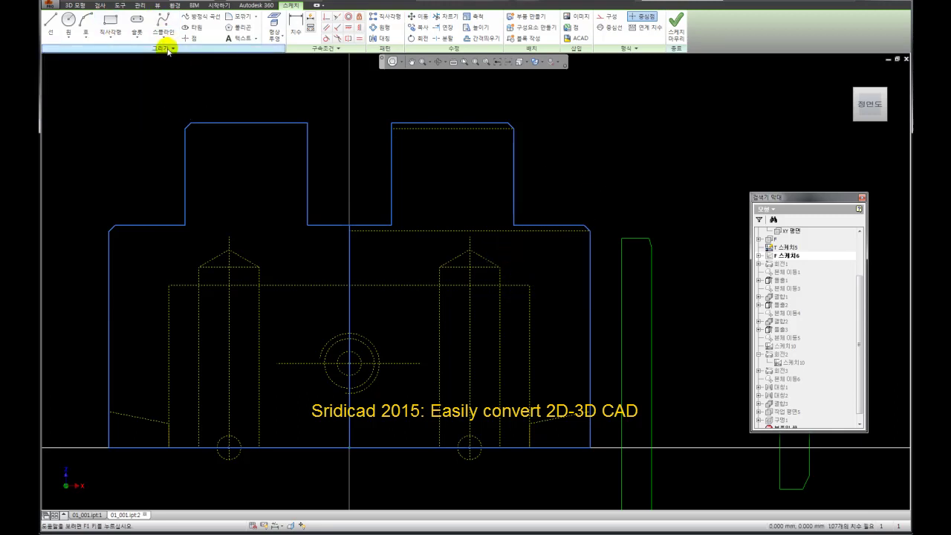
Place sketch points at both pin-hole tops, at X −10 and 10 mm, Y 15 mm
left_click(190, 40)
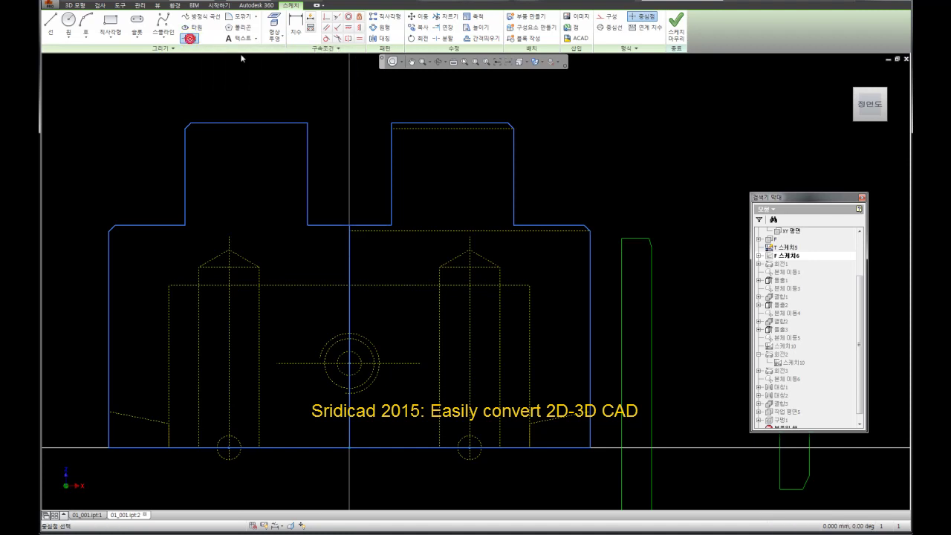
scroll(469, 278, "up", 3)
scroll(469, 278, "down", 7)
scroll(465, 278, "down", 2)
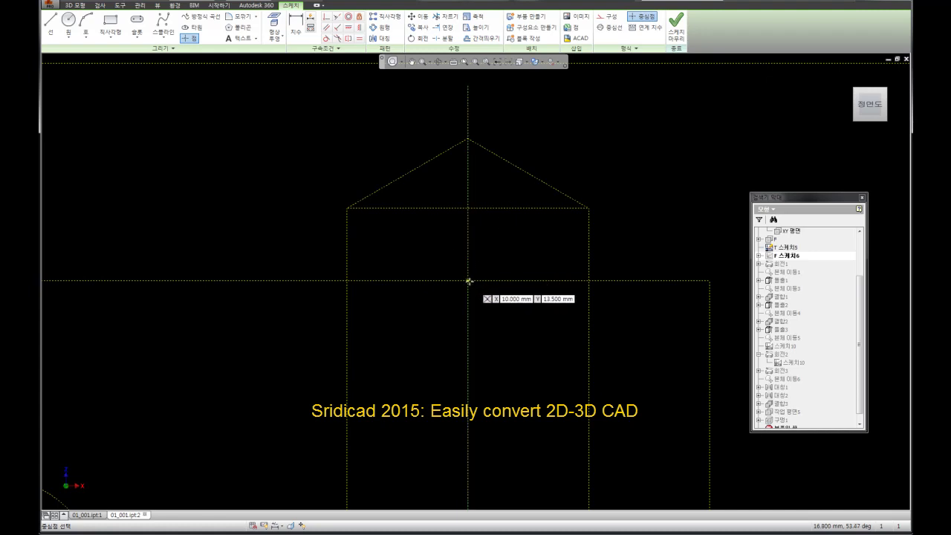
scroll(563, 255, "up", 3)
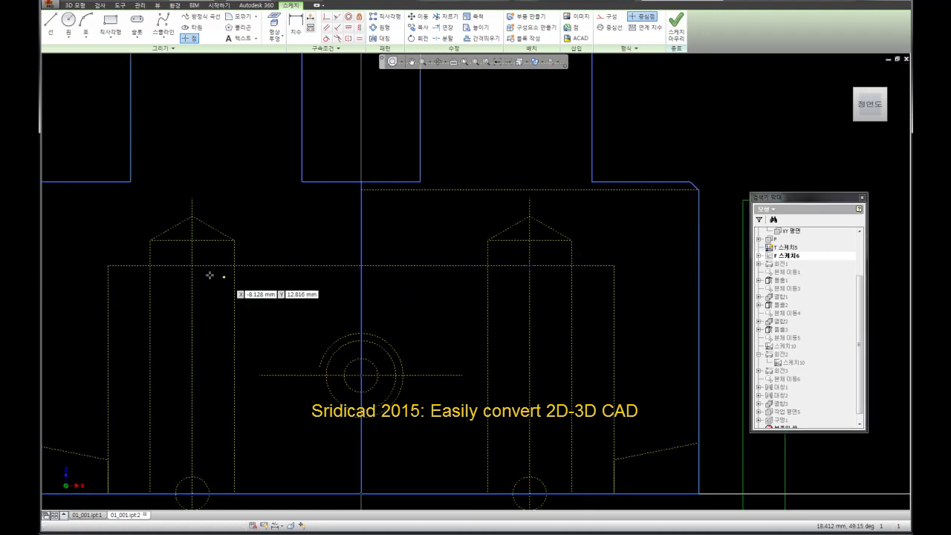
scroll(194, 269, "down", 2)
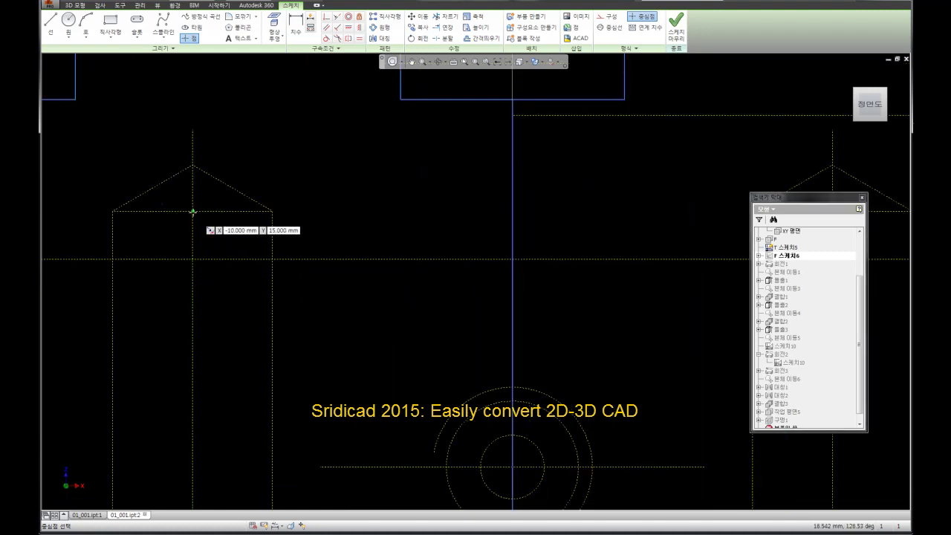
middle_click_drag(555, 242, 276, 261)
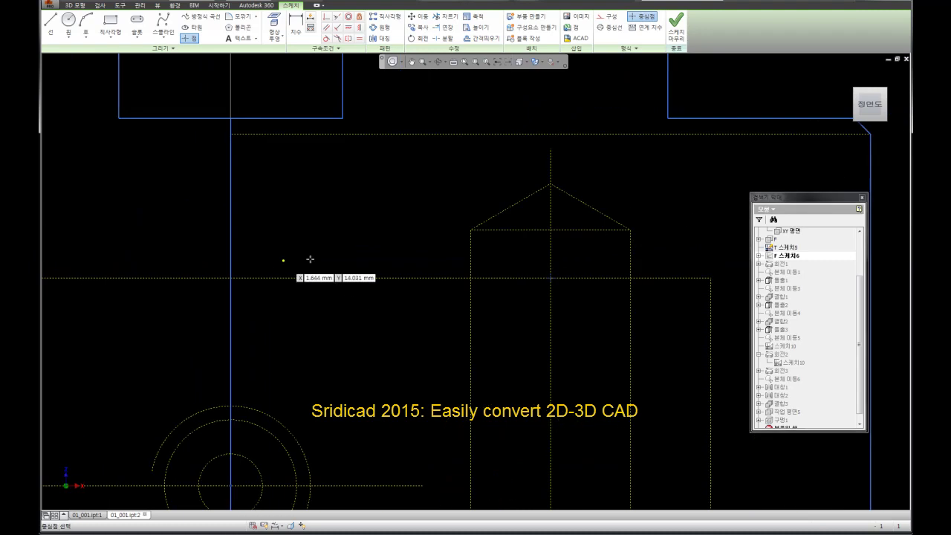
right_click(568, 243)
left_click(523, 243)
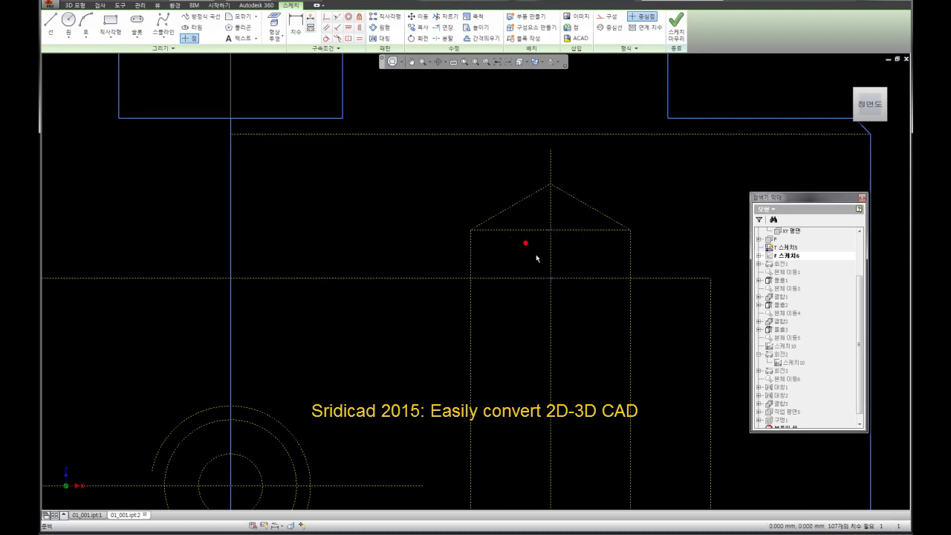
Window-select the pin profile geometry near the hole top
scroll(531, 261, "down", 2)
scroll(531, 262, "down", 2)
scroll(531, 261, "up", 5)
left_click_drag(531, 262, 584, 302)
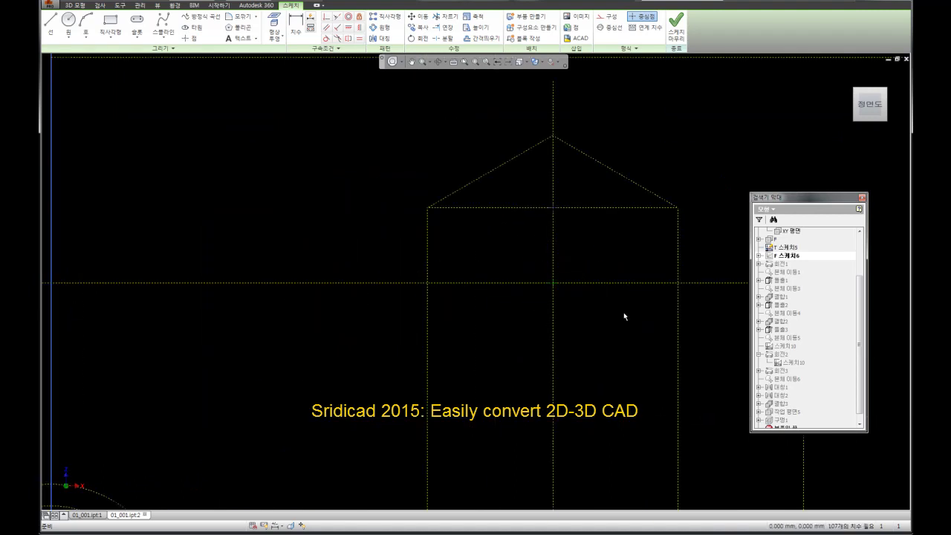
right_click(593, 252)
left_click(589, 219)
scroll(491, 236, "down", 5)
Copy the long pin profile, based at its top corner, onto both hole-top points
left_click_drag(620, 259, 587, 179)
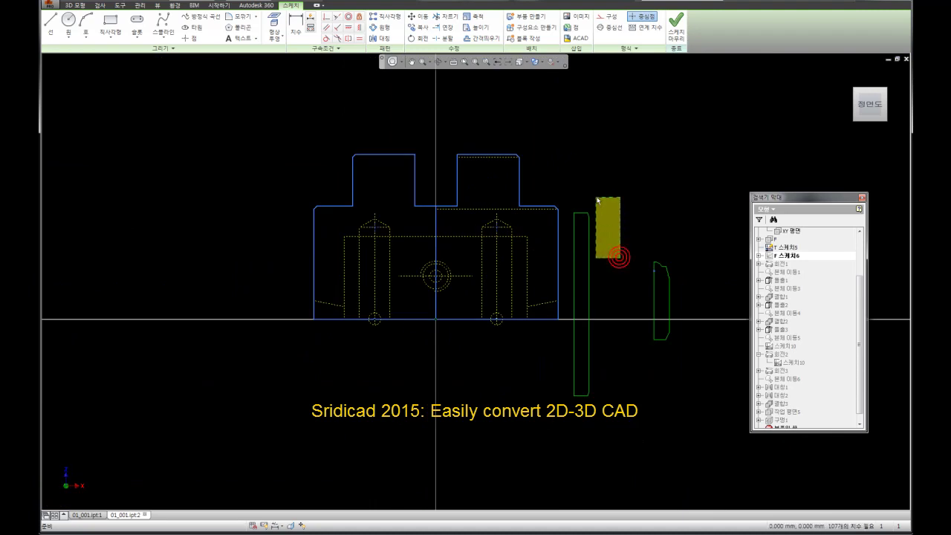
key("Escape")
left_click(419, 27)
left_click(261, 91)
scroll(588, 219, "up", 3)
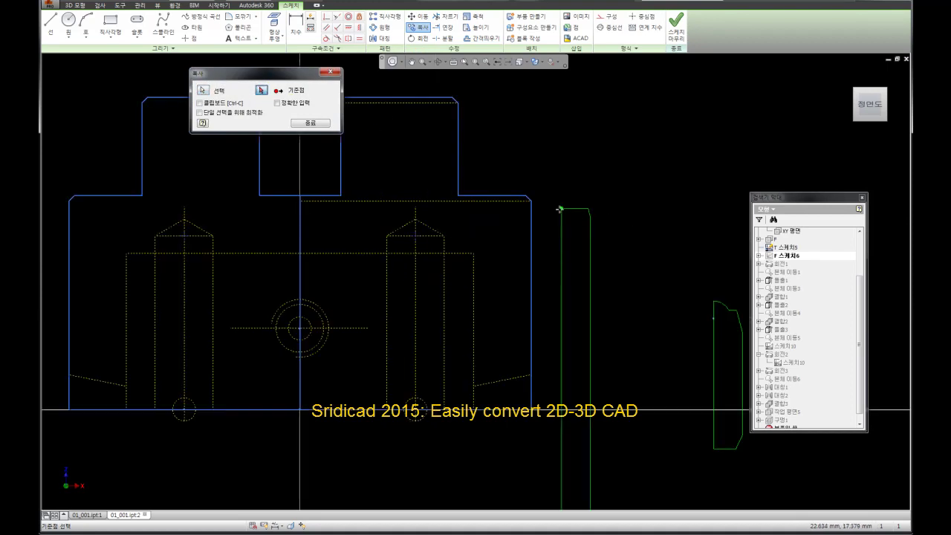
left_click(560, 210)
scroll(423, 246, "up", 3)
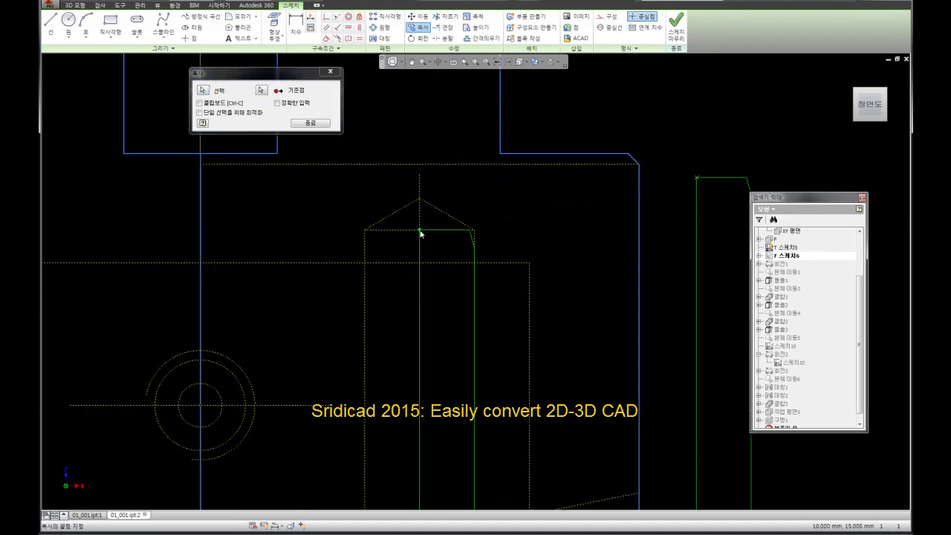
scroll(520, 231, "down", 2)
scroll(490, 236, "down", 1)
scroll(365, 244, "up", 2)
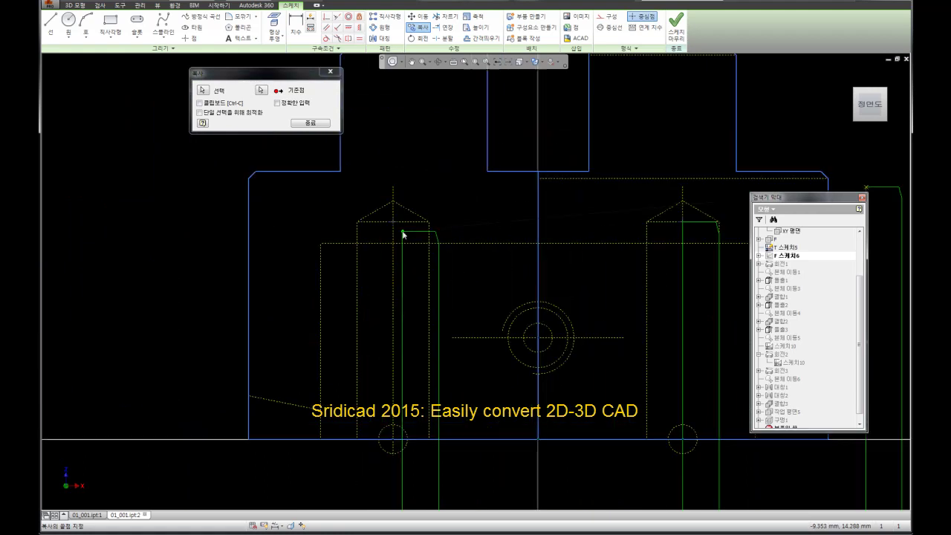
left_click(315, 124)
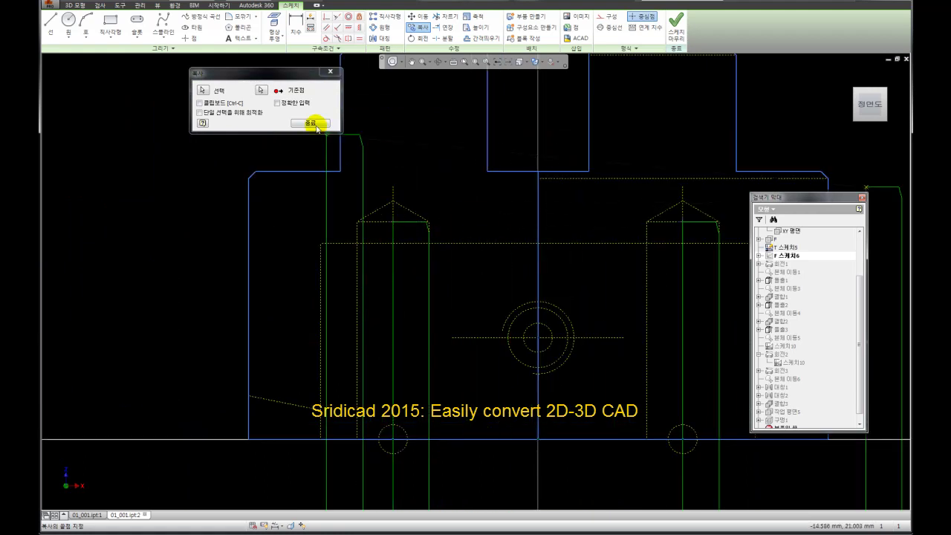
Copy the short pin profile, based at its top, to the middle circle's centre
scroll(297, 213, "down", 5)
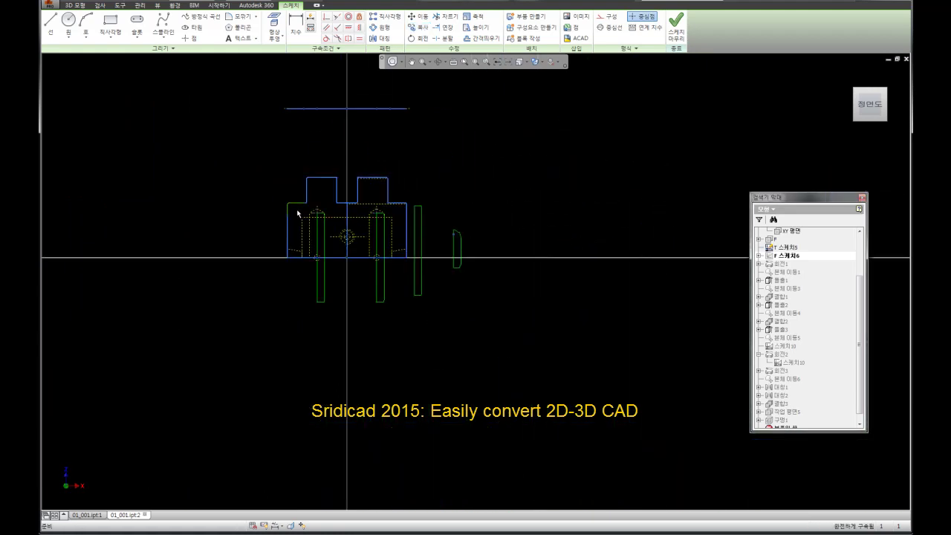
scroll(350, 228, "up", 2)
middle_click_drag(582, 199, 575, 233)
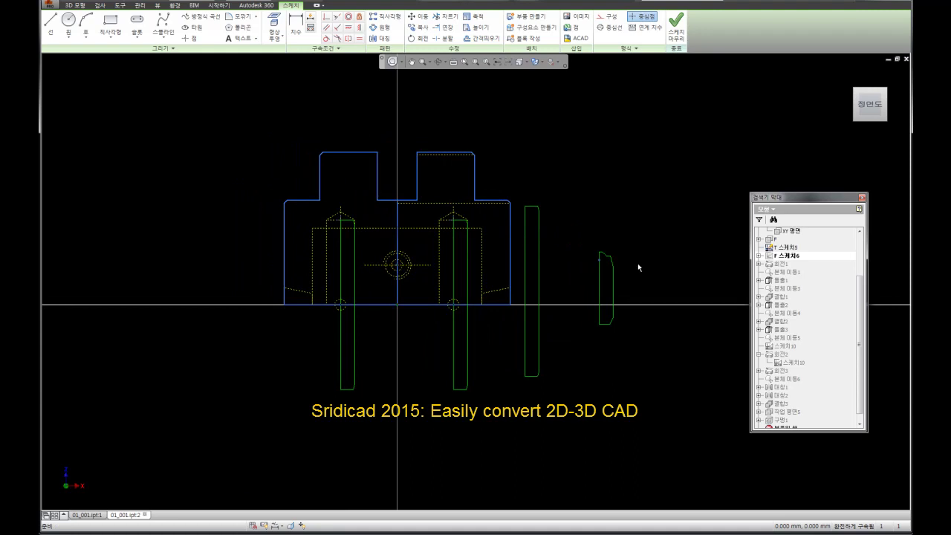
scroll(616, 273, "up", 3)
scroll(553, 216, "down", 6)
scroll(554, 282, "up", 5)
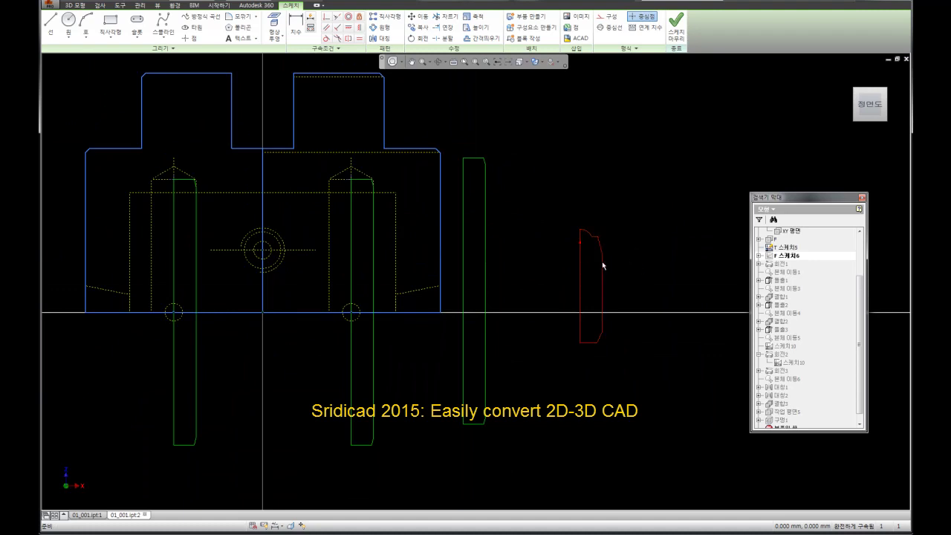
key("Escape")
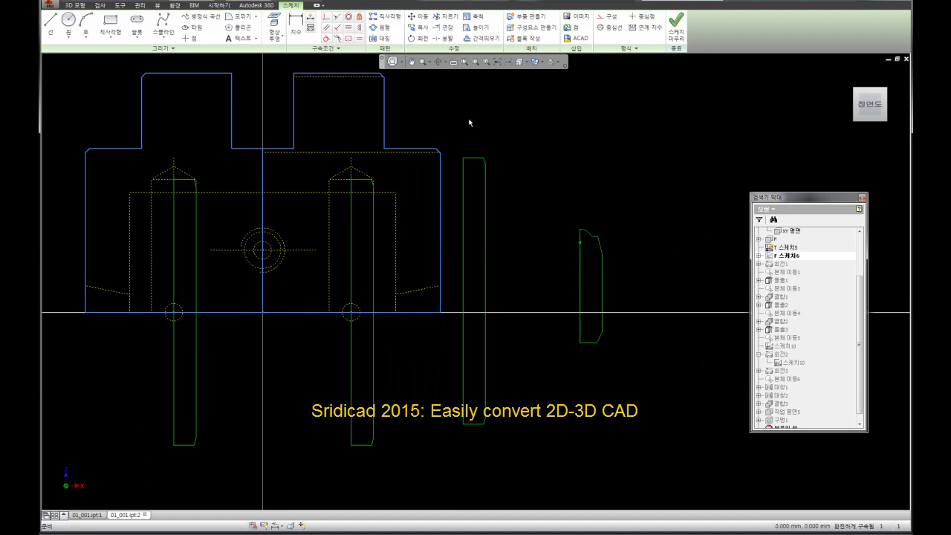
left_click(418, 28)
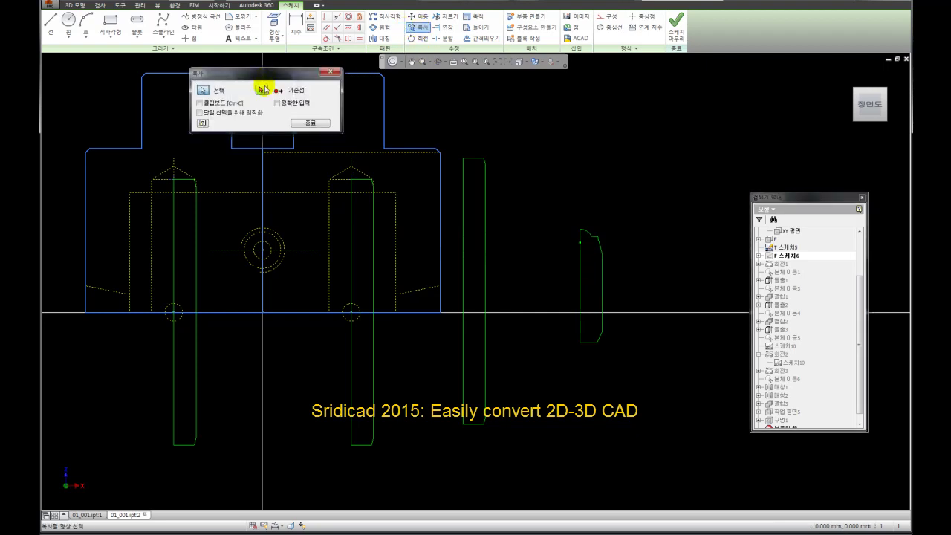
left_click(260, 89)
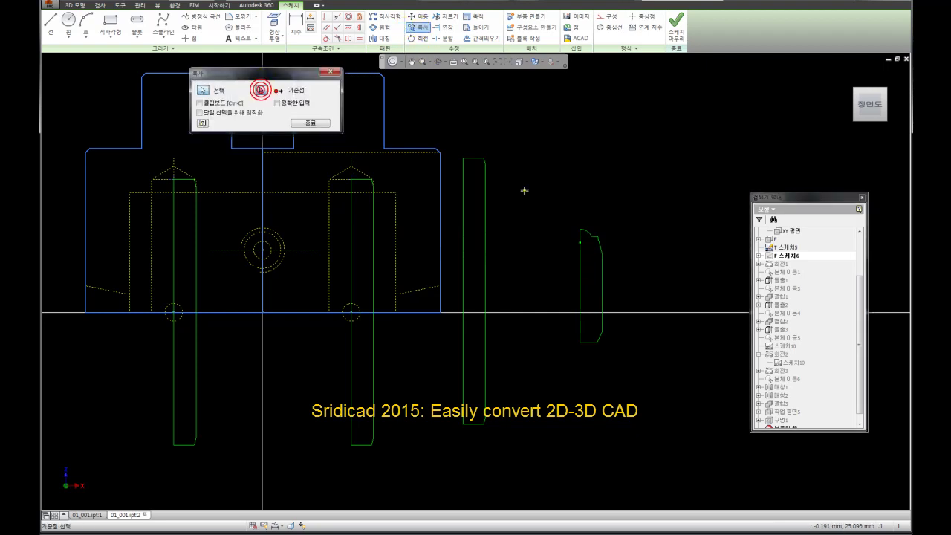
left_click(580, 231)
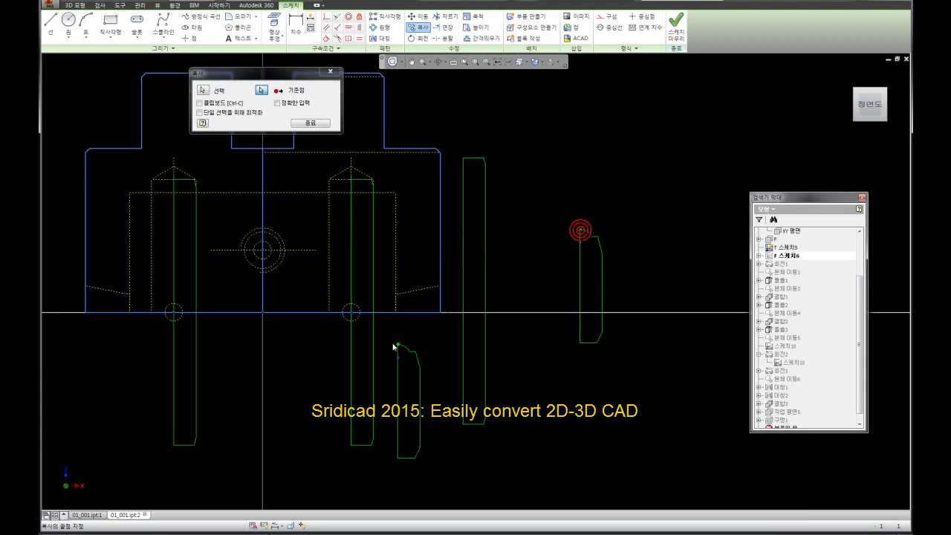
scroll(245, 282, "up", 1)
scroll(236, 249, "up", 3)
left_click(323, 219)
left_click(316, 121)
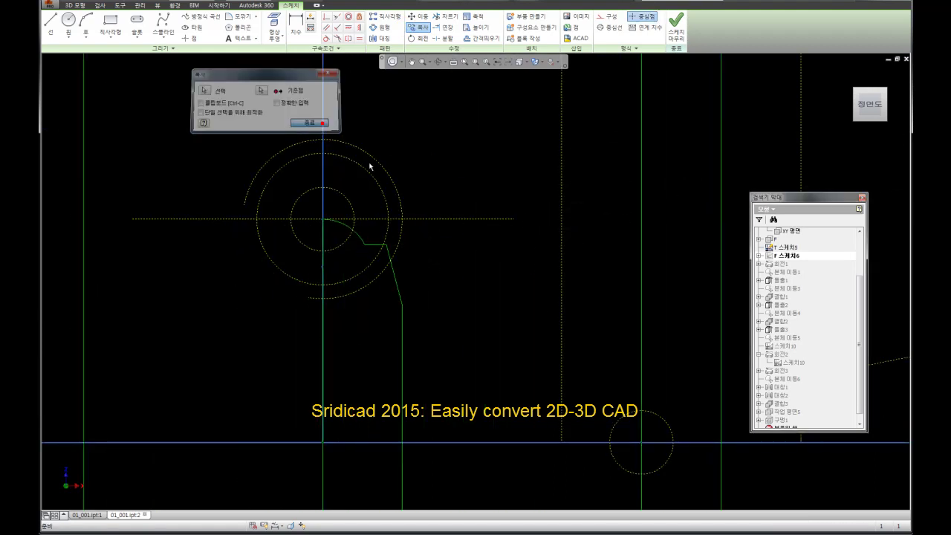
Window-select the original pin profiles on the right
key("F5")
scroll(456, 201, "up", 2)
mouse_move(605, 263)
left_mouse_down()
mouse_move(484, 176)
mouse_move(459, 132)
left_mouse_up()
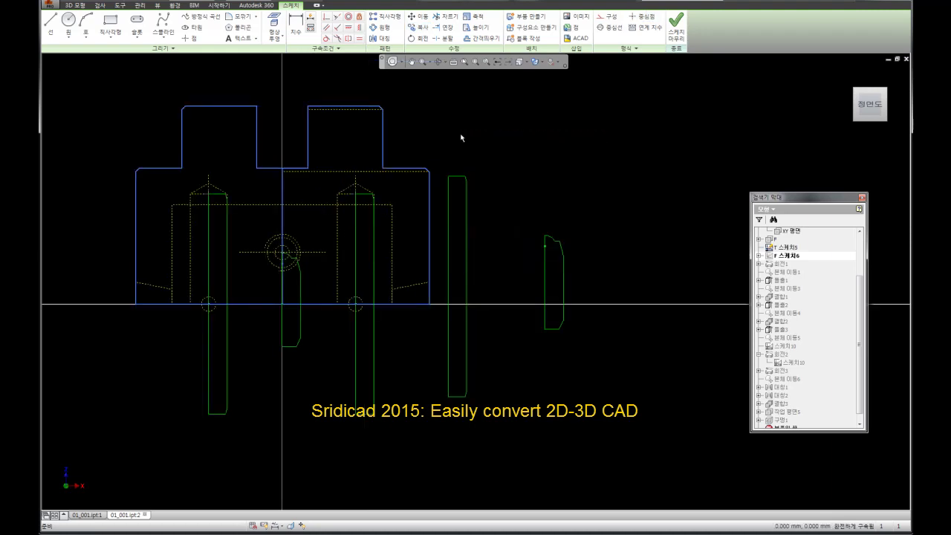
Delete the original pin profiles and finish the sketch
right_click(540, 134)
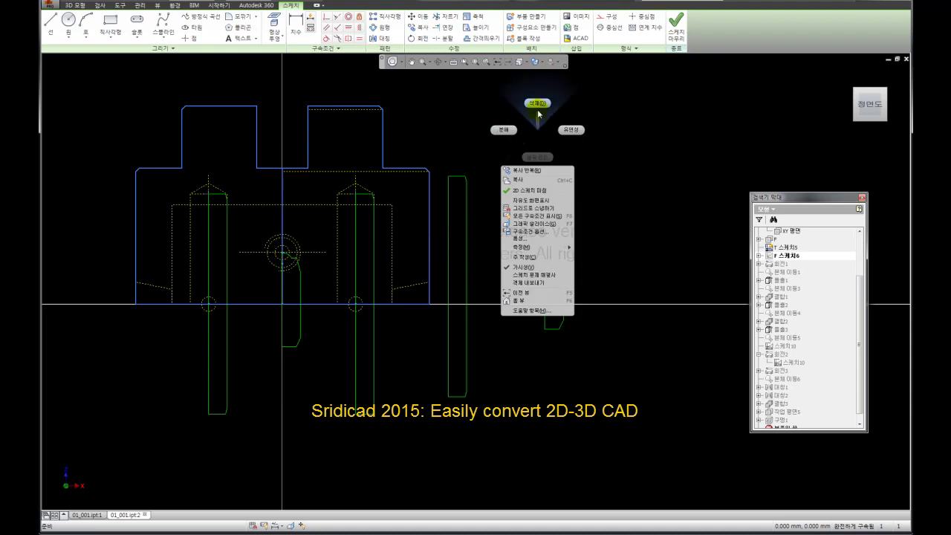
left_click(542, 104)
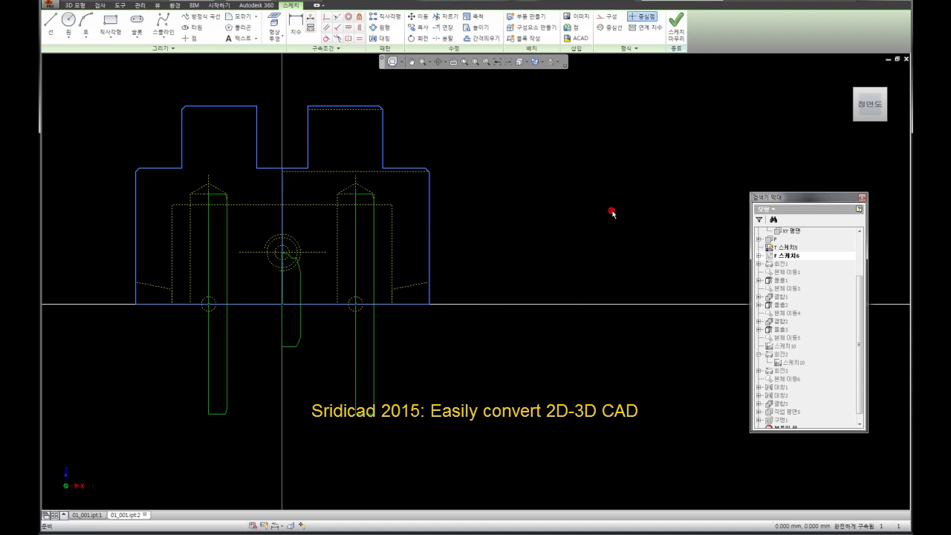
left_click(677, 39)
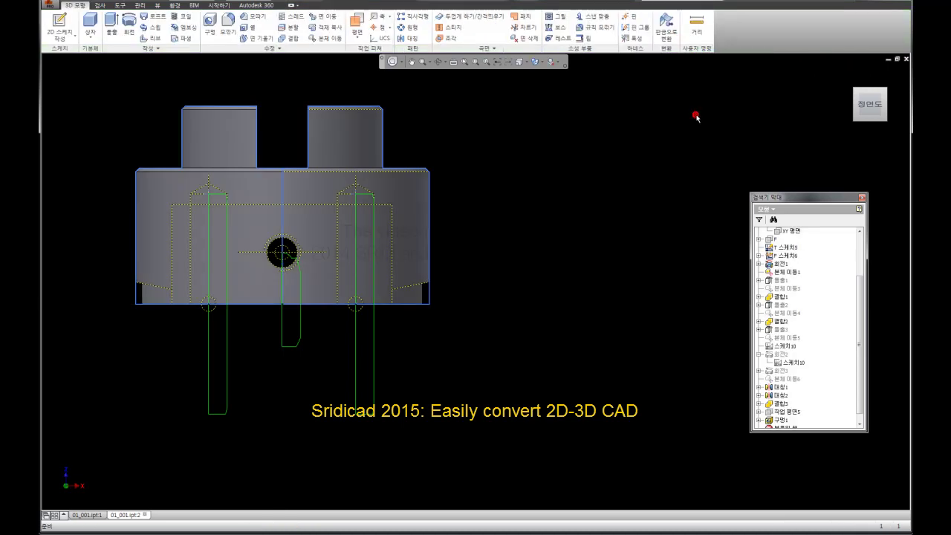
mouse_move(881, 92)
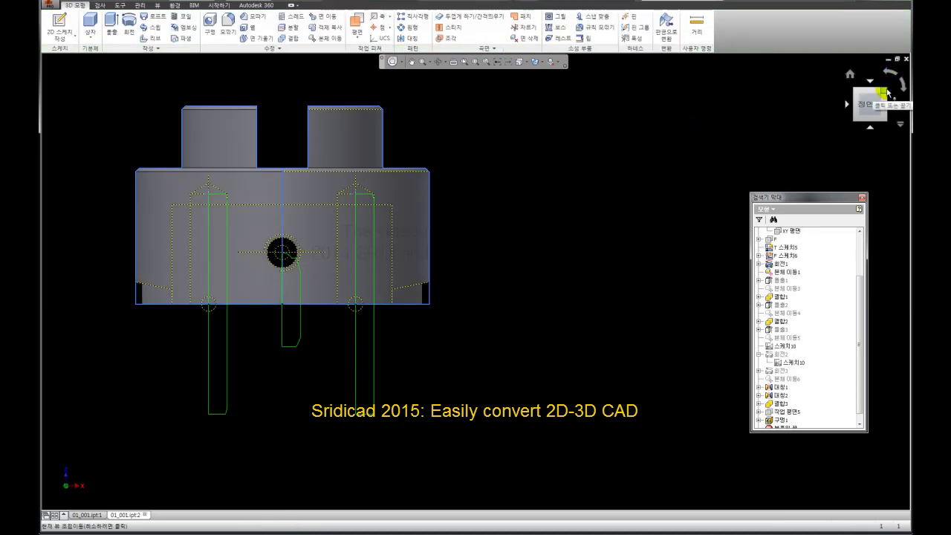
Show the base part in the isometric home view and expand the Create panel commands
left_click(883, 92)
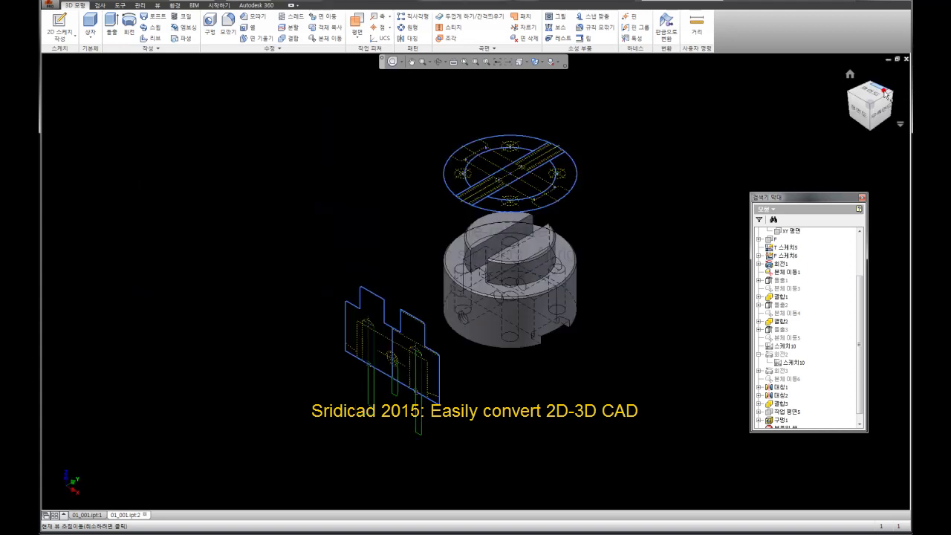
scroll(491, 327, "down", 3)
middle_click_drag(422, 323, 446, 381)
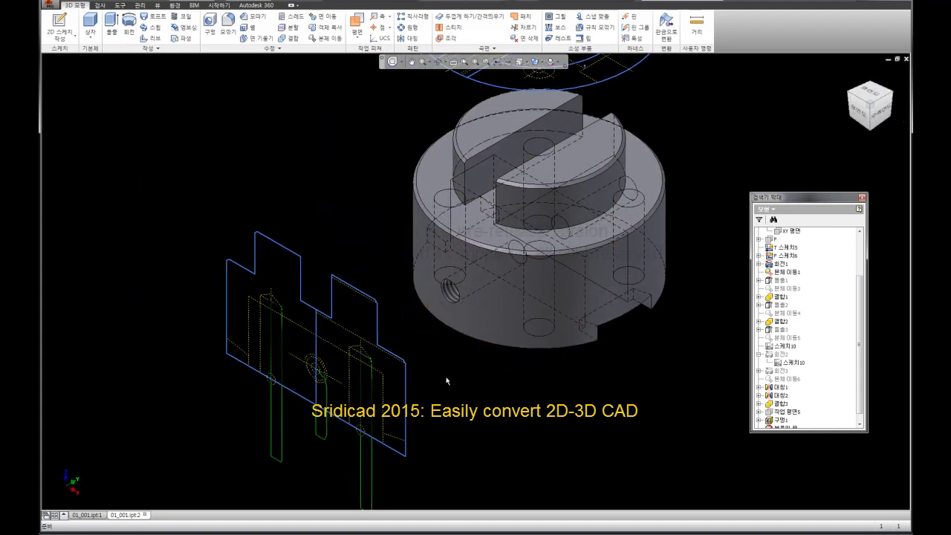
scroll(459, 388, "up", 2)
scroll(478, 375, "up", 1)
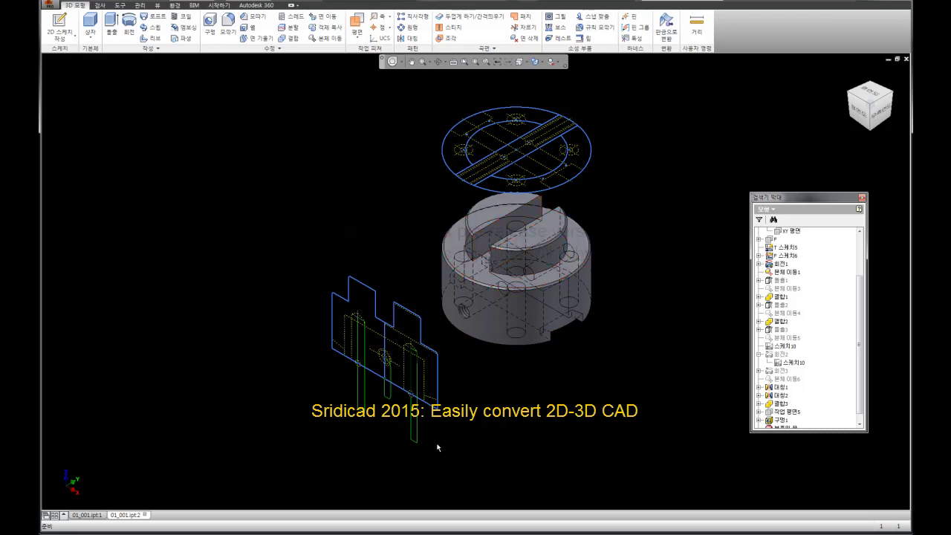
left_click(118, 29)
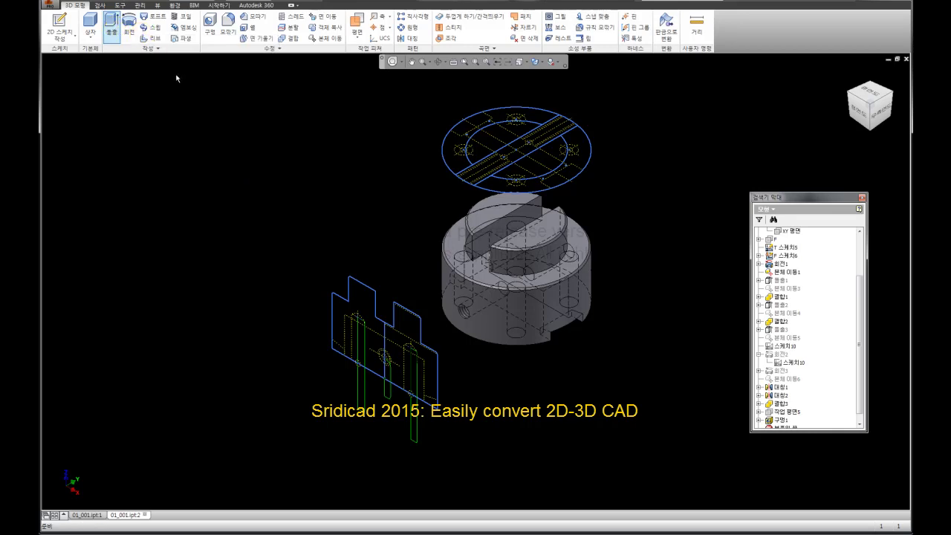
left_click(153, 50)
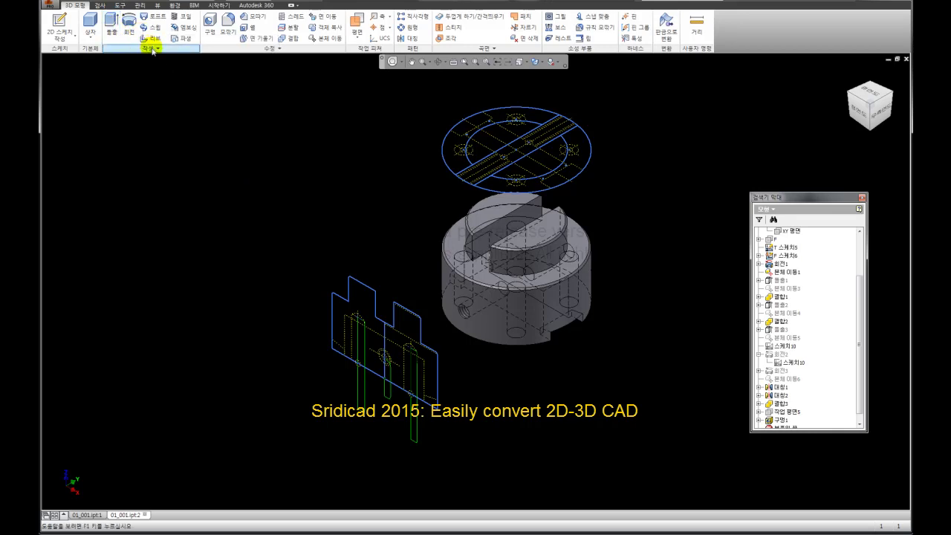
Revolve the right strip profile about its edge into a new solid pin
left_click(131, 27)
scroll(399, 418, "up", 3)
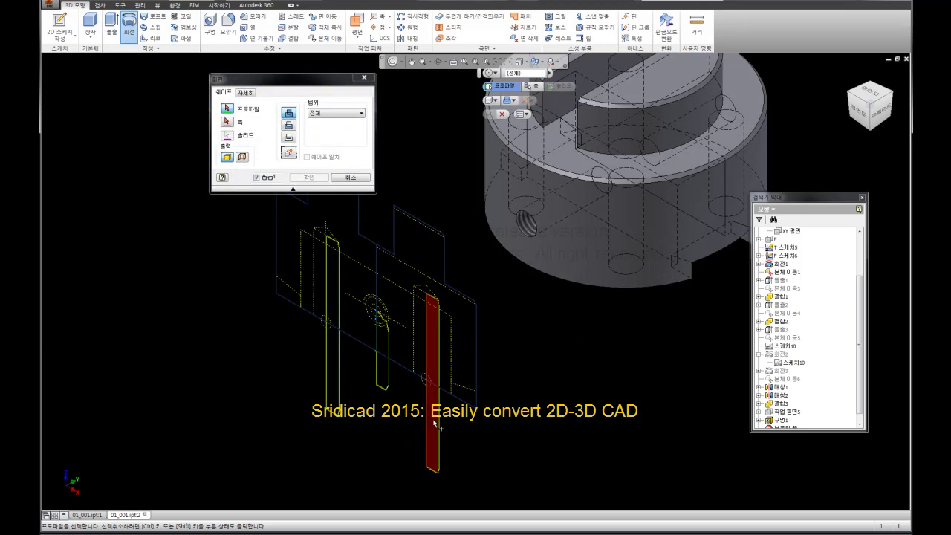
left_click(434, 422)
left_click(231, 122)
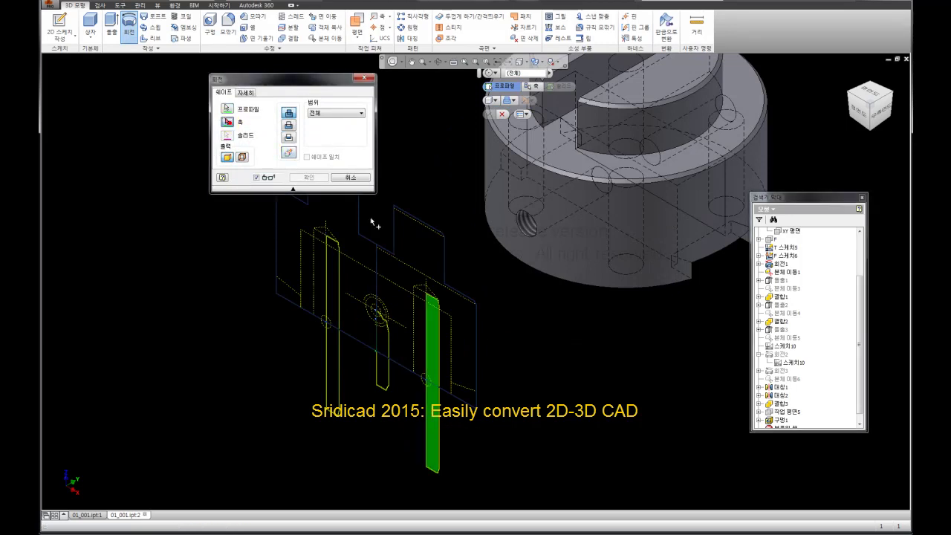
left_click(426, 402)
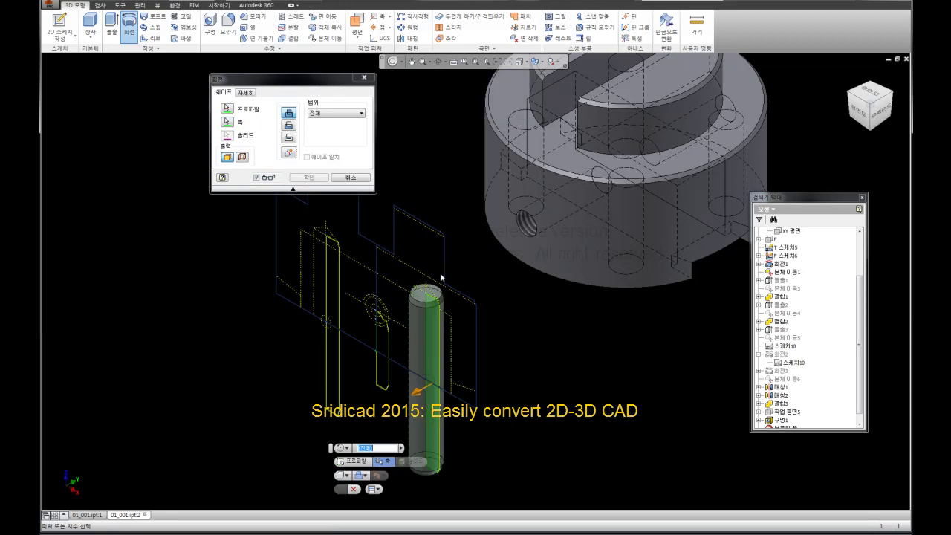
left_click(289, 153)
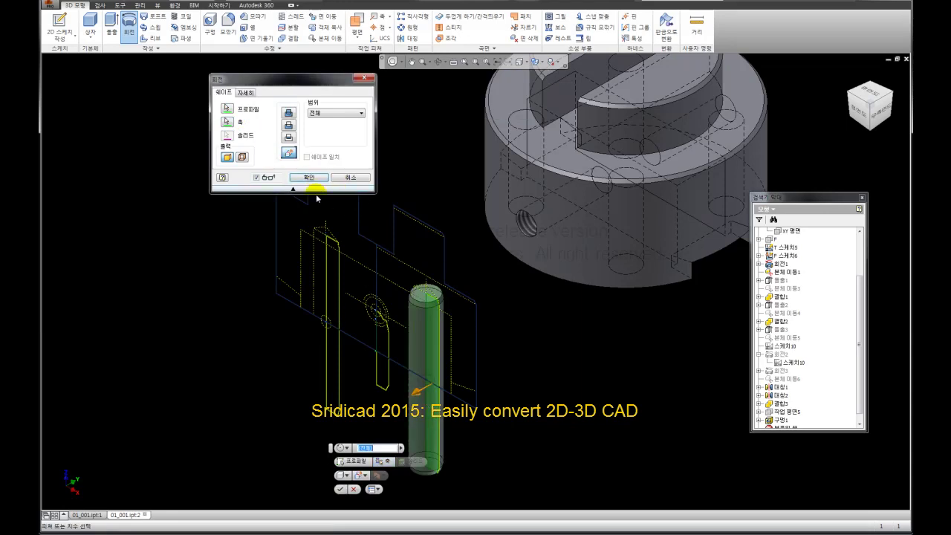
left_click(312, 178)
left_click(538, 380)
mouse_move(859, 307)
left_mouse_down()
mouse_move(858, 260)
mouse_move(873, 408)
left_mouse_up()
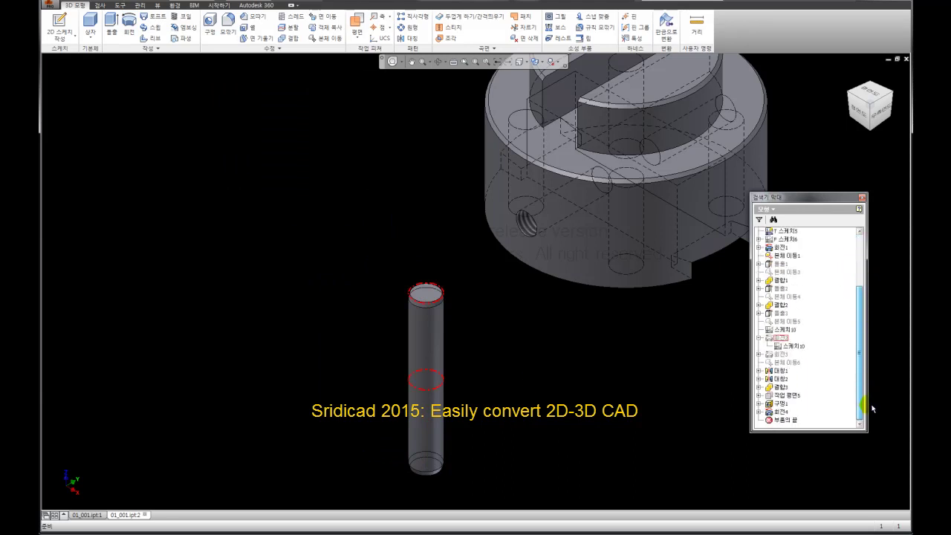
Turn on visibility of 스케치8 under 회전4 in the browser
left_click(759, 416)
left_click(759, 411)
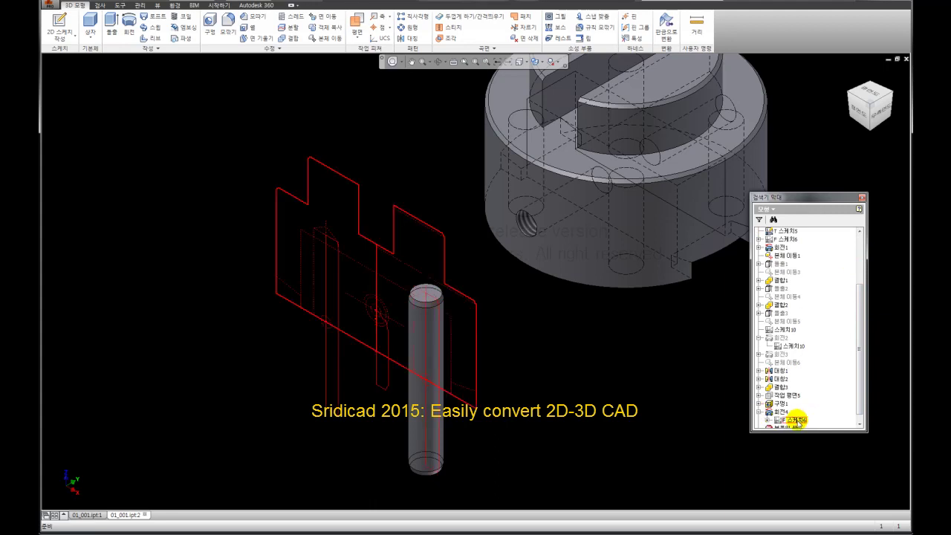
left_click(797, 422)
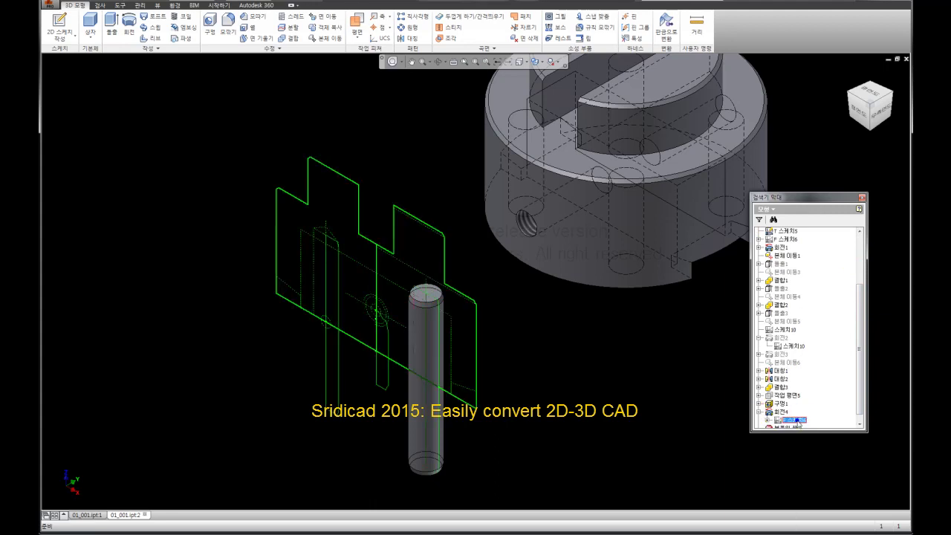
right_click(796, 421)
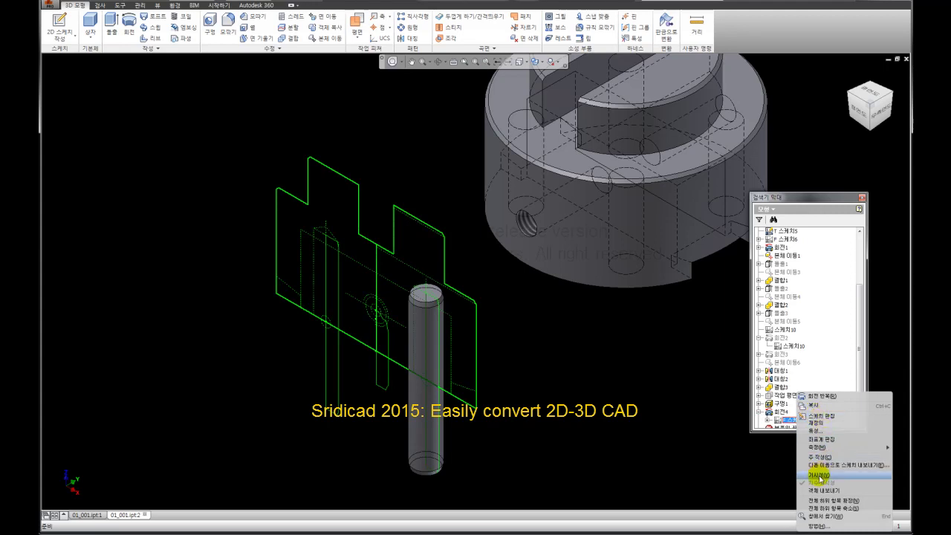
left_click(819, 476)
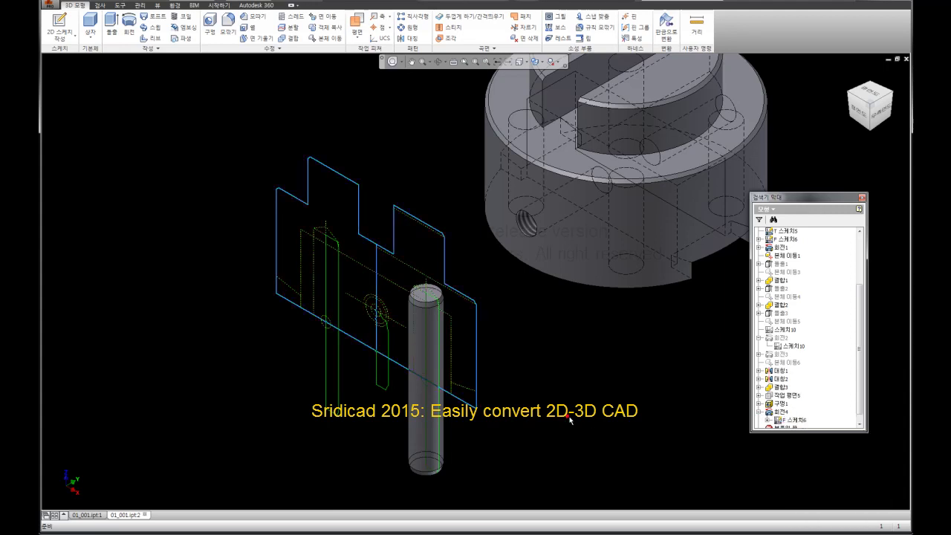
Revolve the left strip profile about its adjacent edge into a second solid pin
left_click(128, 28)
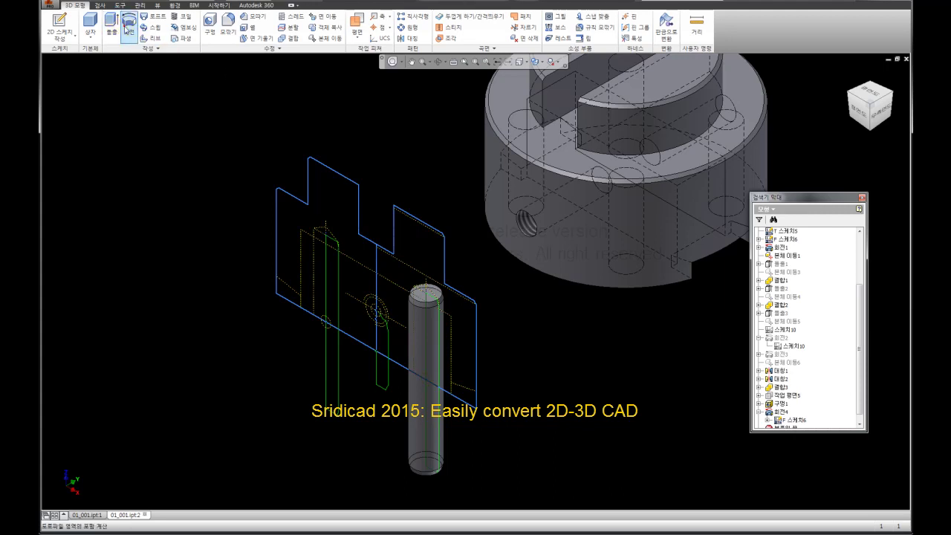
left_click(330, 360)
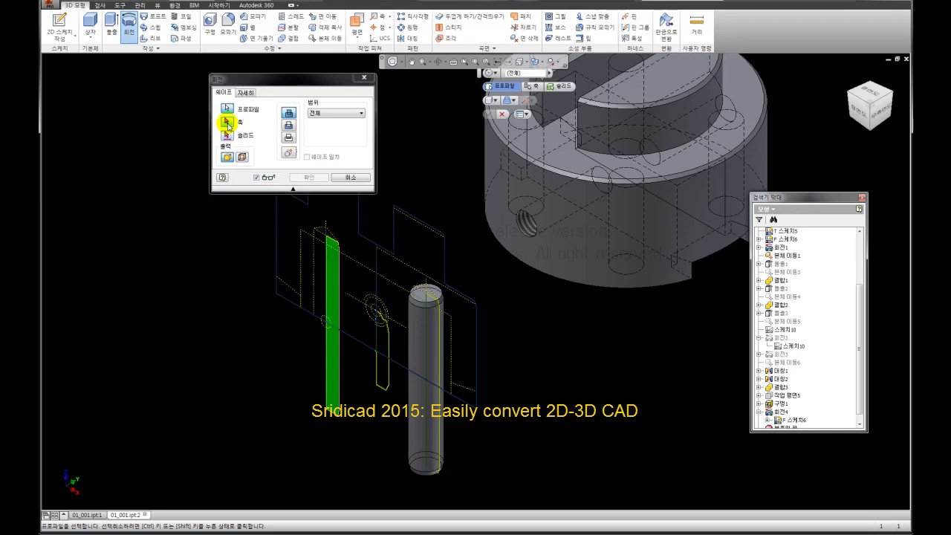
left_click(228, 122)
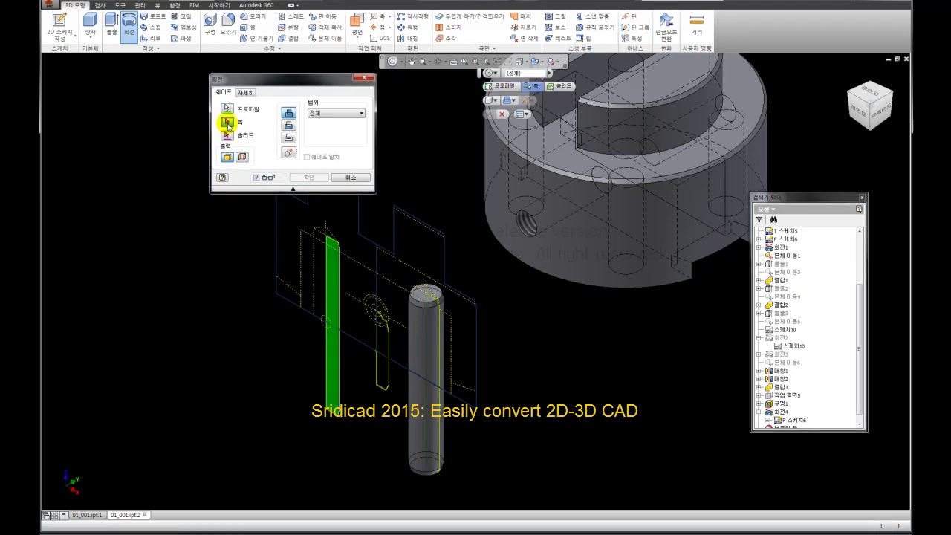
left_click(326, 356)
left_click(288, 154)
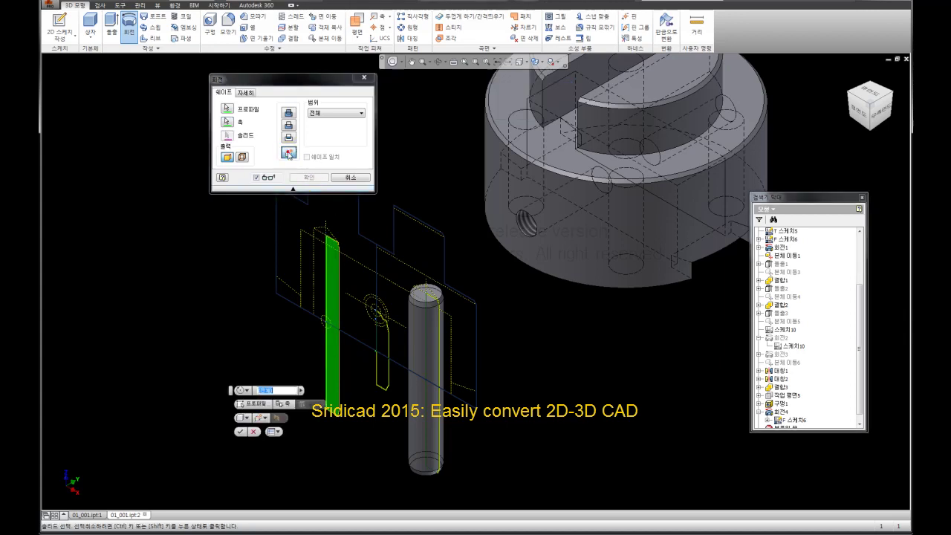
left_click(318, 179)
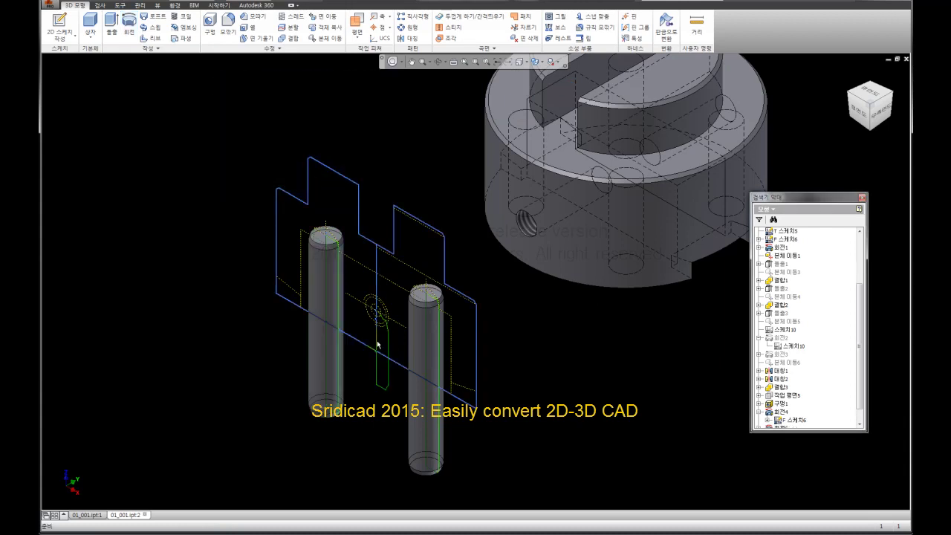
scroll(378, 417, "down", 3)
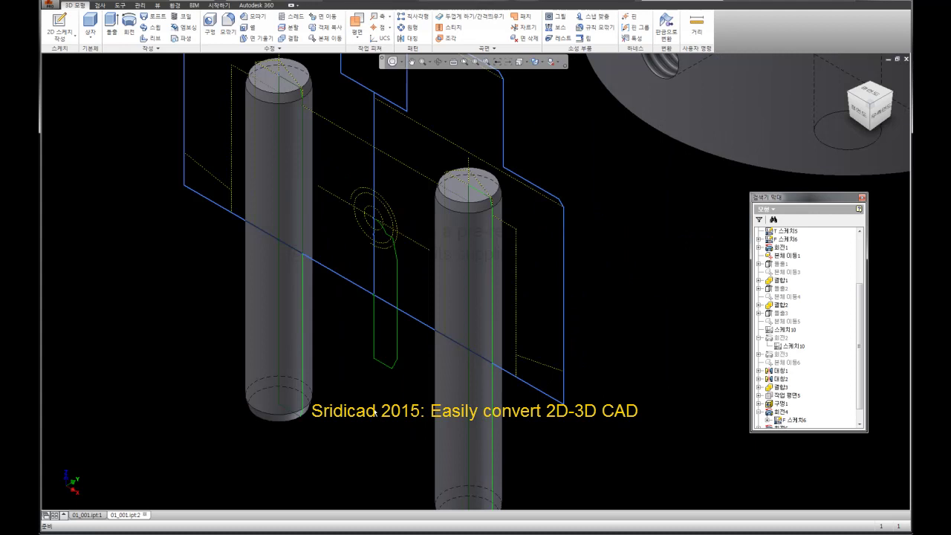
scroll(374, 297, "down", 2)
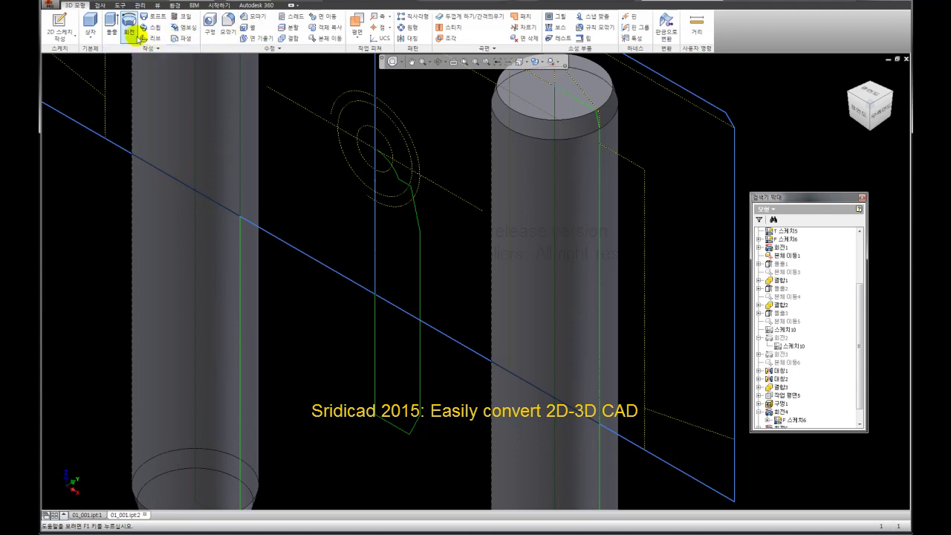
Revolve the short middle profile about its axis edge into a third, stubby solid pin
left_click(128, 30)
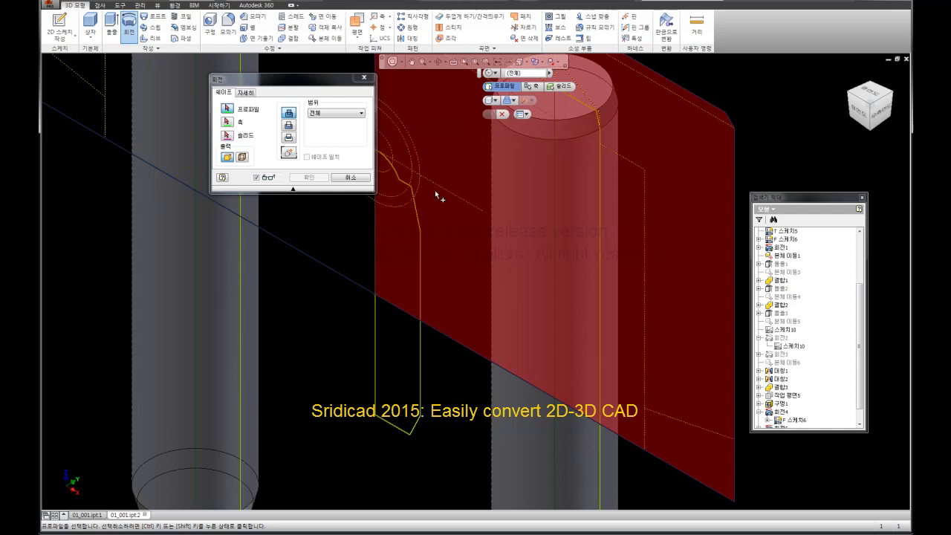
scroll(434, 192, "down", 3)
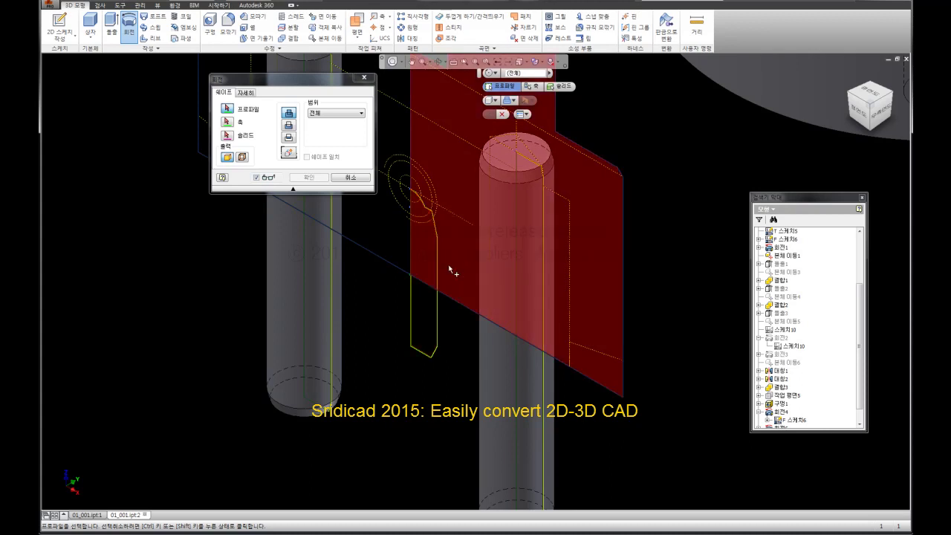
left_click(424, 316)
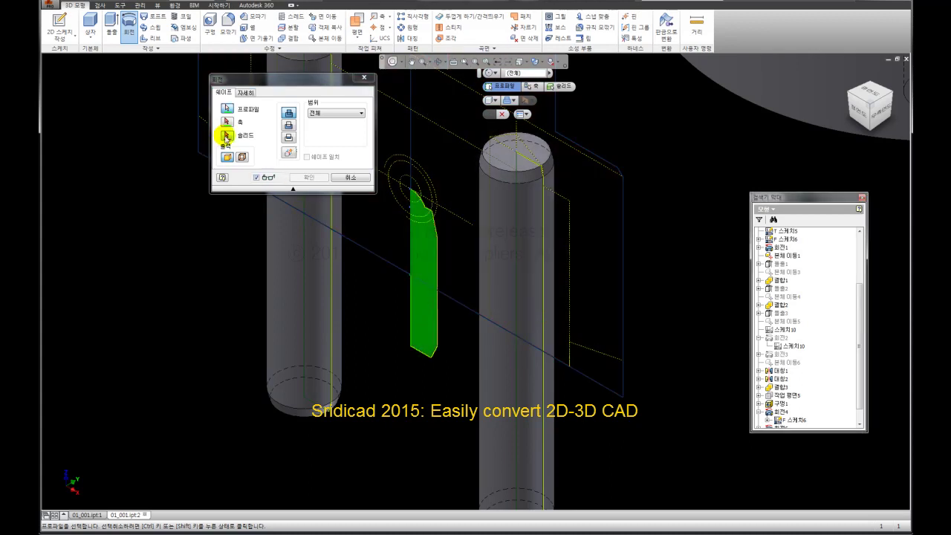
left_click(226, 122)
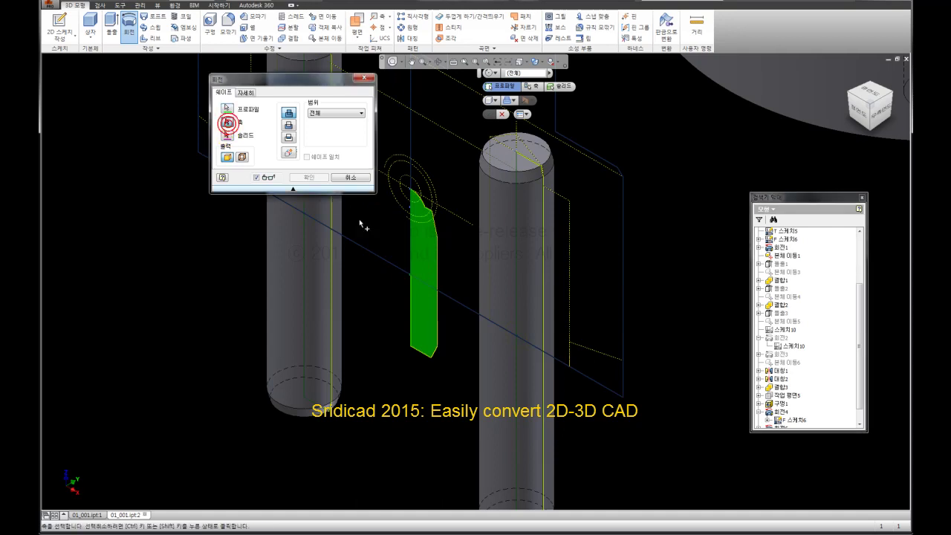
left_click(408, 241)
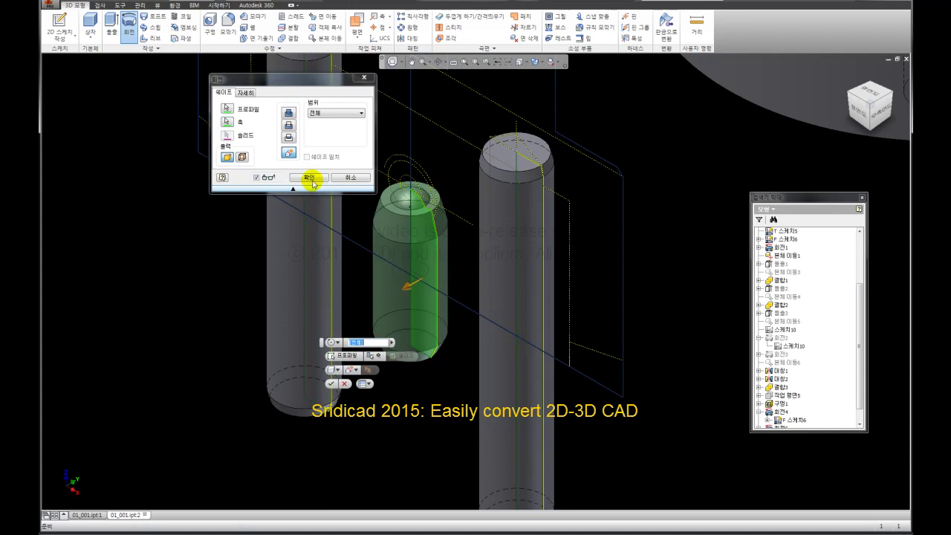
left_click(310, 178)
Set up Move Bodies on the middle pin with a 선을 기준으로 회전 (rotate about line) step
scroll(387, 437, "down", 3)
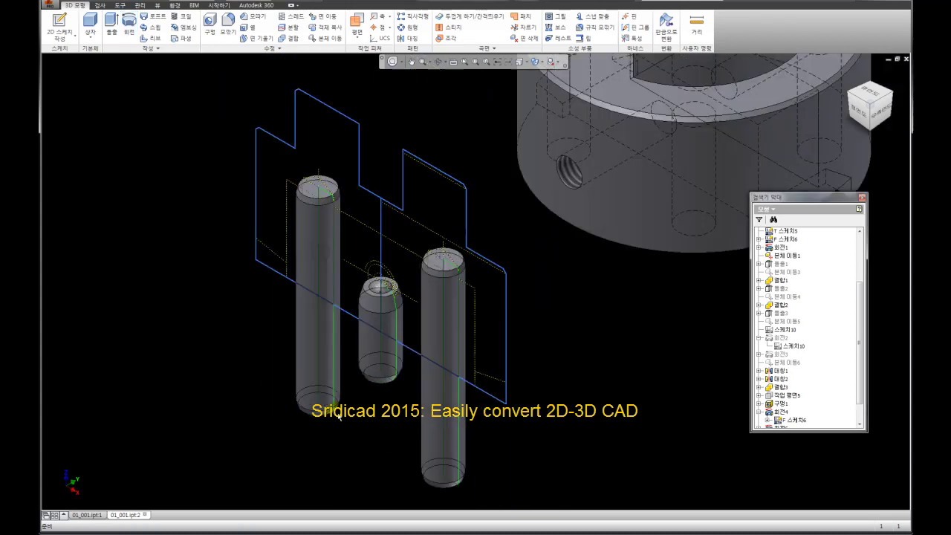
scroll(387, 438, "down", 2)
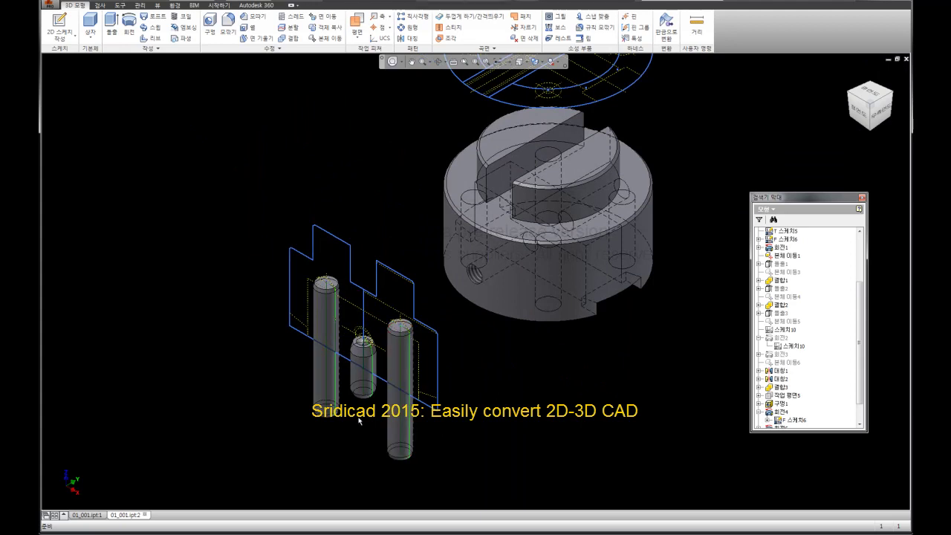
scroll(359, 418, "up", 3)
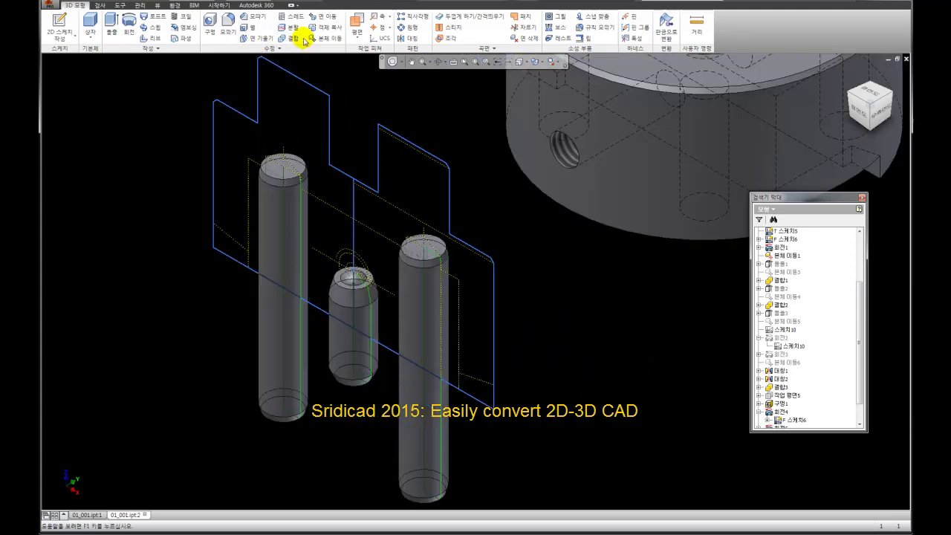
left_click(329, 38)
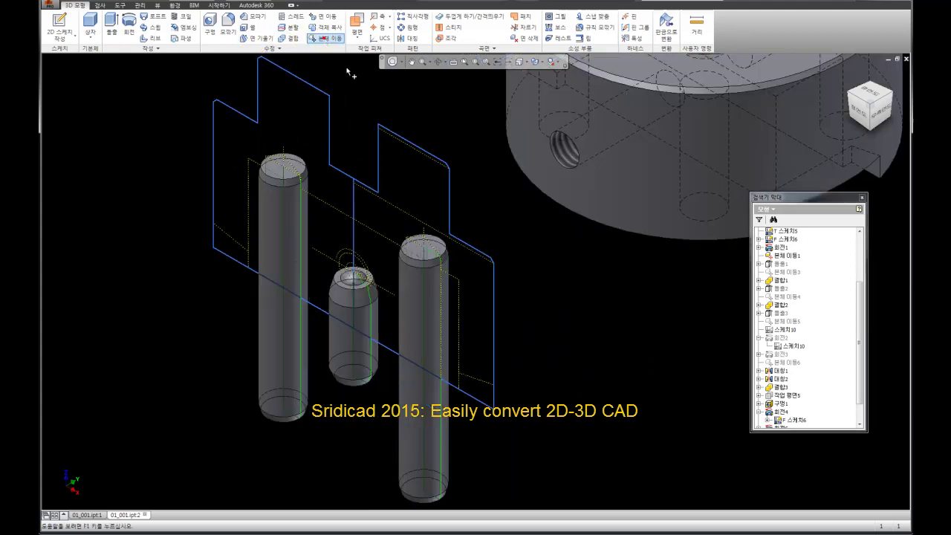
left_click(362, 311)
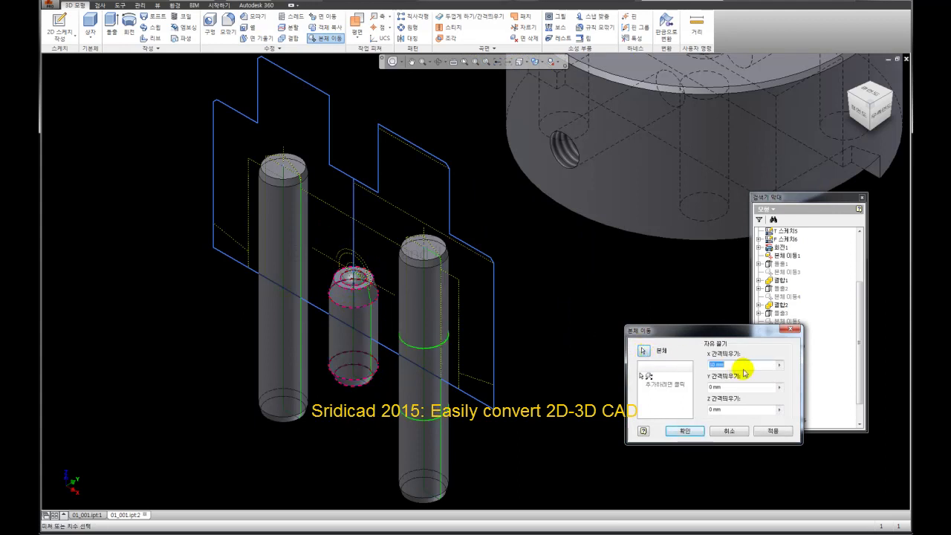
left_click_drag(663, 330, 590, 283)
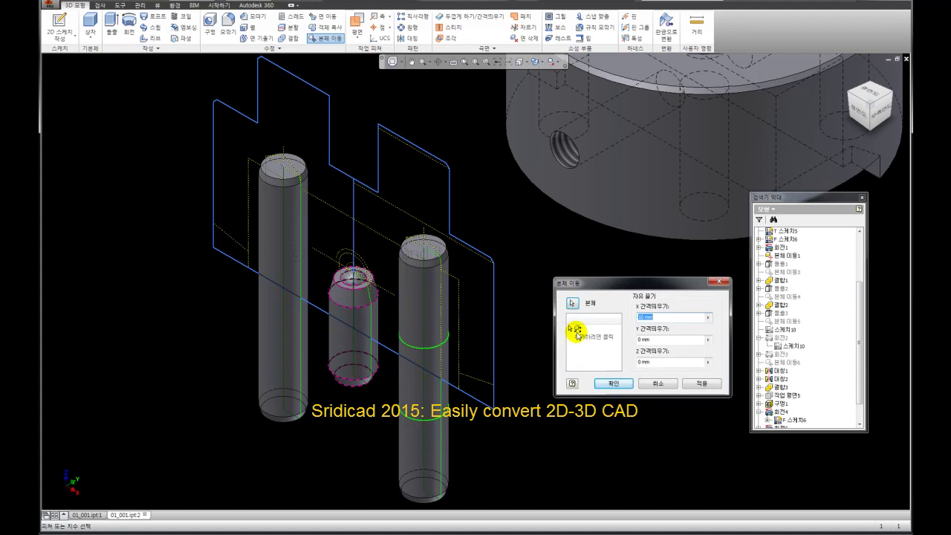
left_click(576, 331)
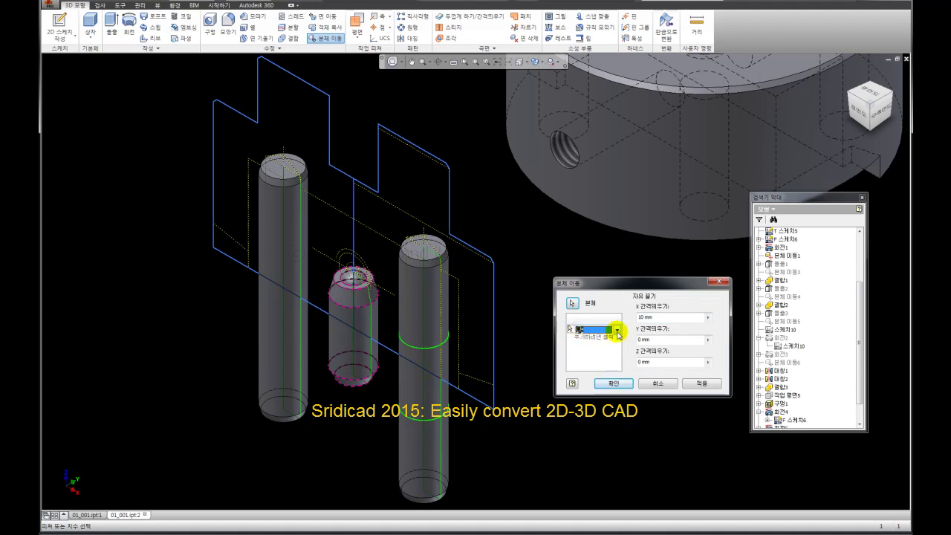
left_click(617, 332)
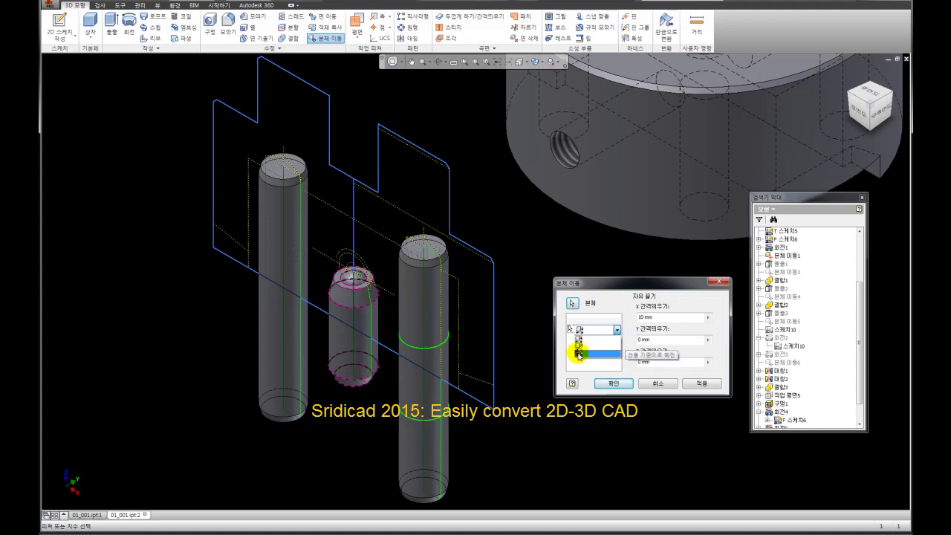
left_click(578, 353)
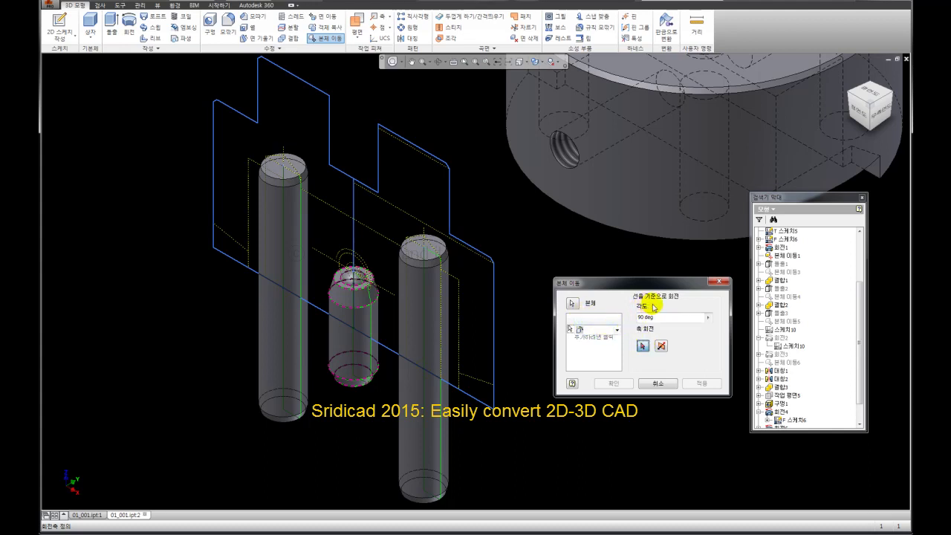
left_click(643, 344)
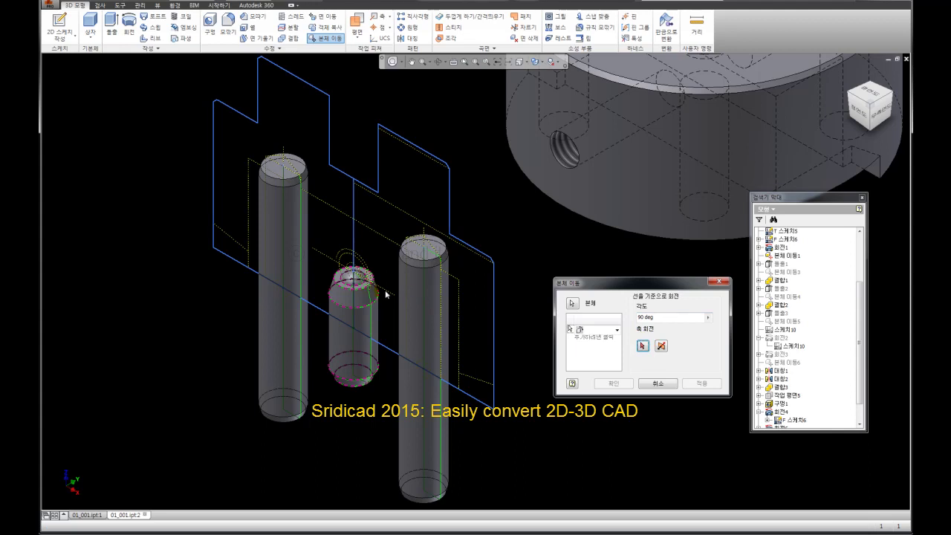
left_click(643, 344)
scroll(432, 325, "down", 5)
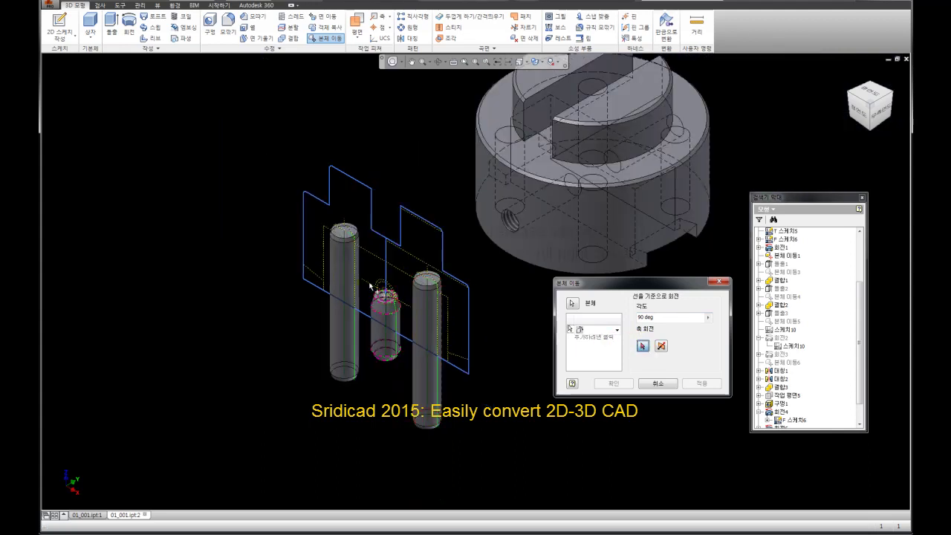
scroll(389, 286, "up", 4)
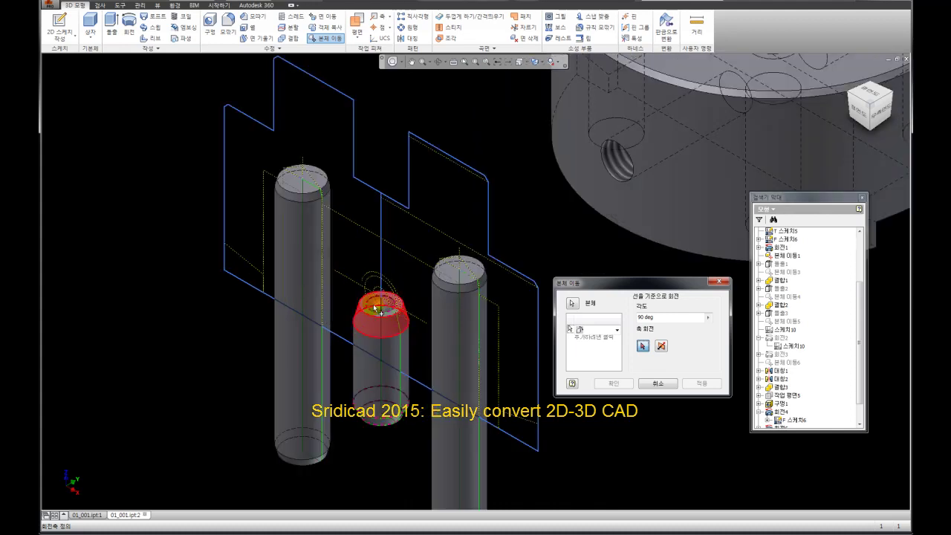
left_click(364, 307)
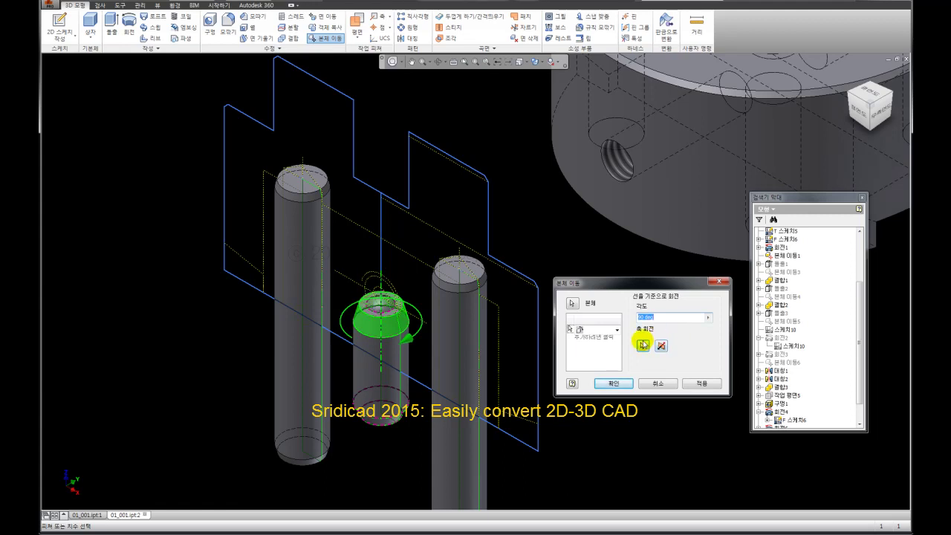
left_click(643, 346)
left_click(396, 397)
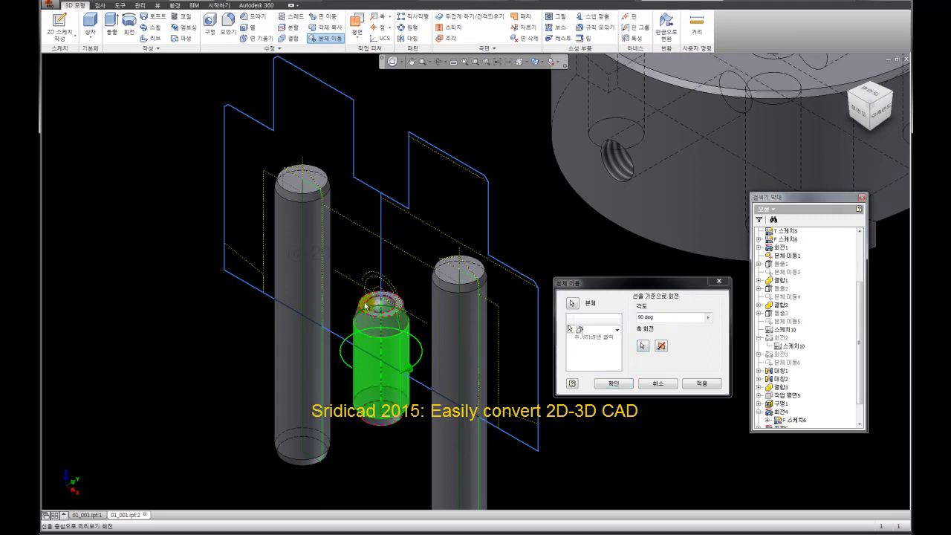
scroll(365, 306, "up", 3)
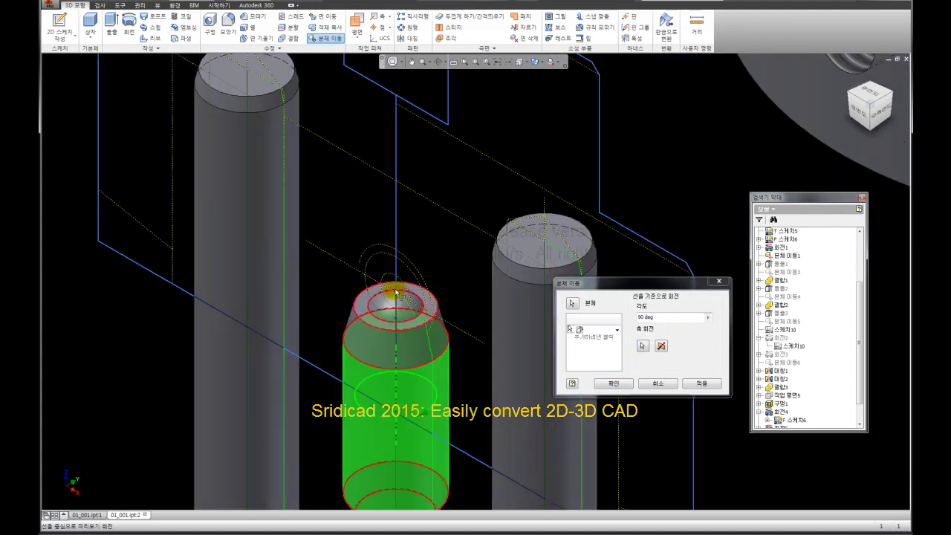
scroll(372, 300, "down", 5)
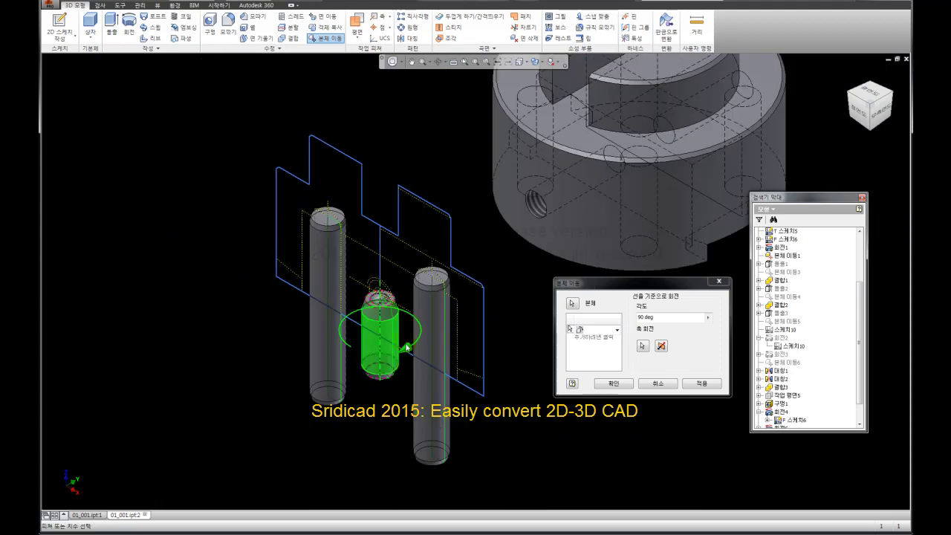
scroll(389, 347, "up", 3)
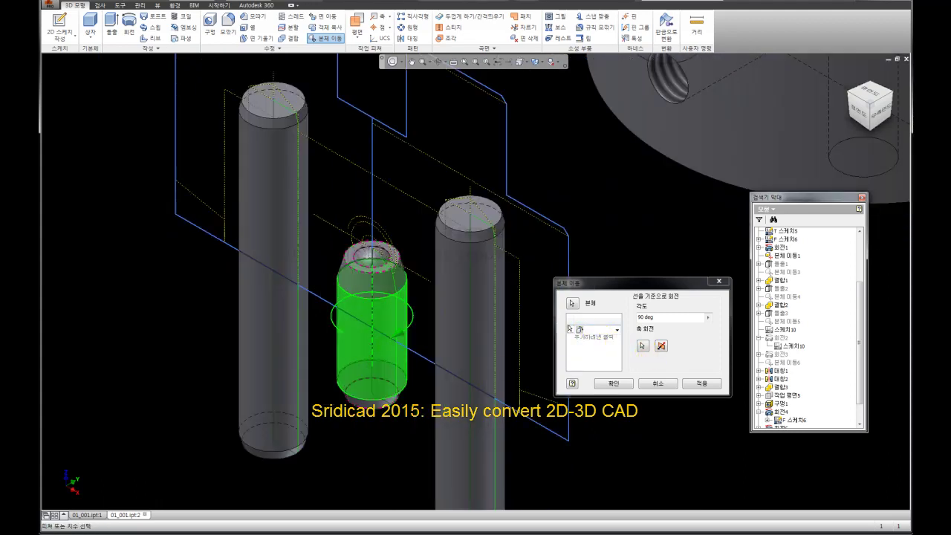
middle_click_drag(438, 301, 464, 345)
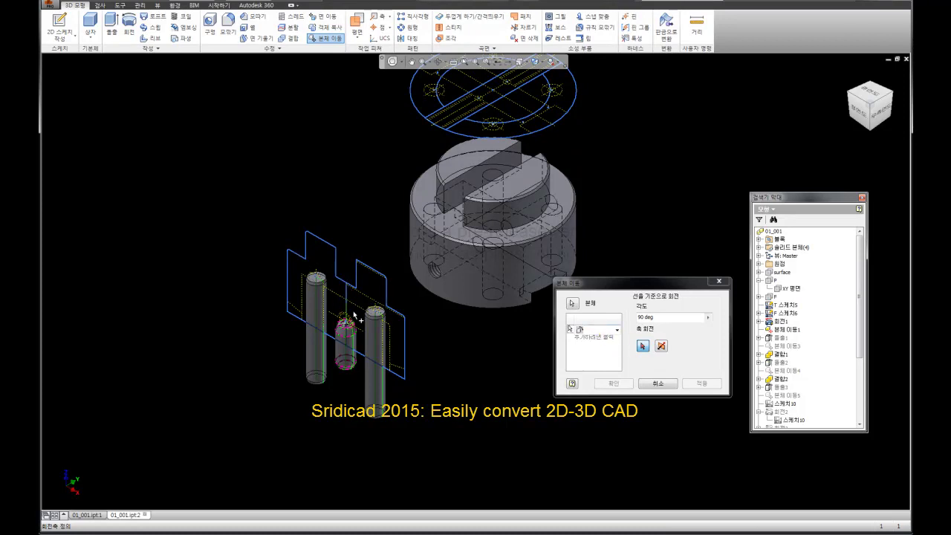
Expand the browser's Origin folder to show the part's planes and axes, repositioning the panels
scroll(360, 279, "up", 3)
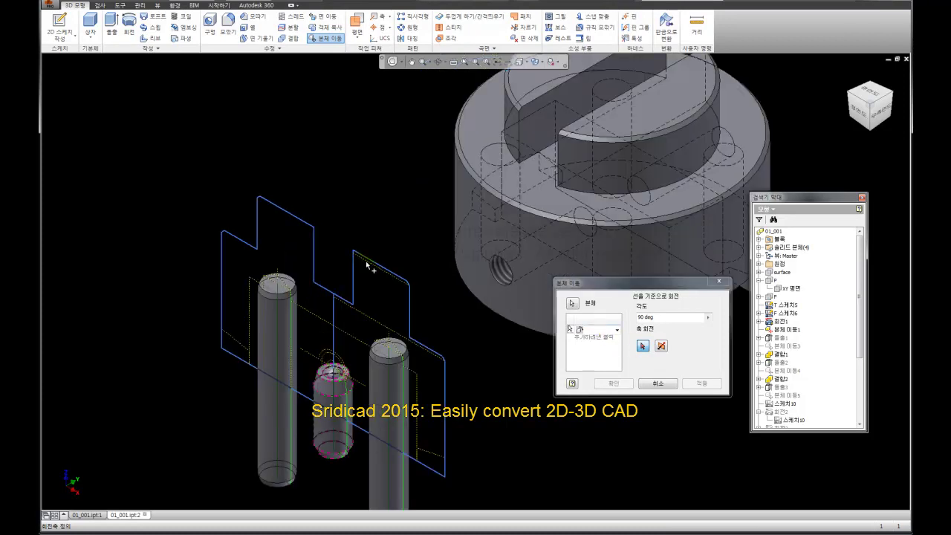
middle_click_drag(368, 266, 334, 282)
left_click(489, 192)
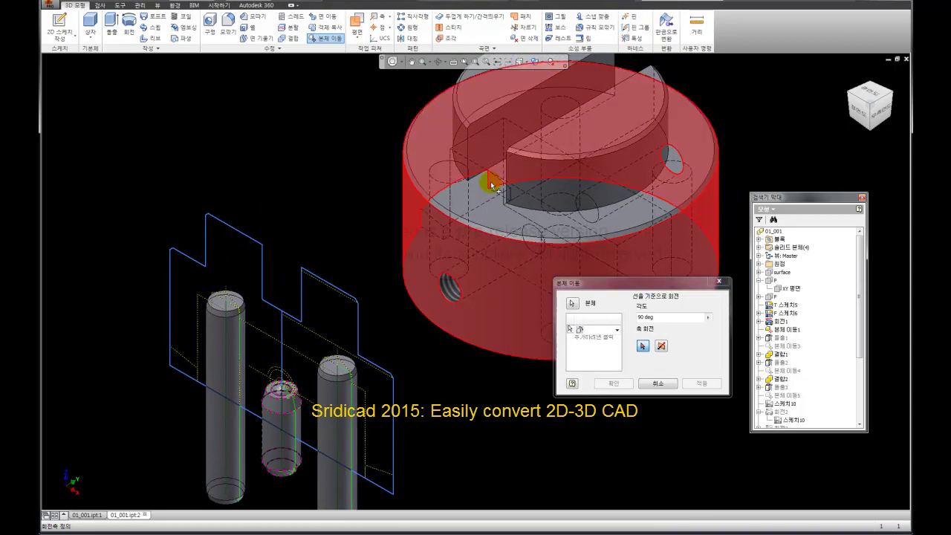
scroll(449, 216, "down", 2)
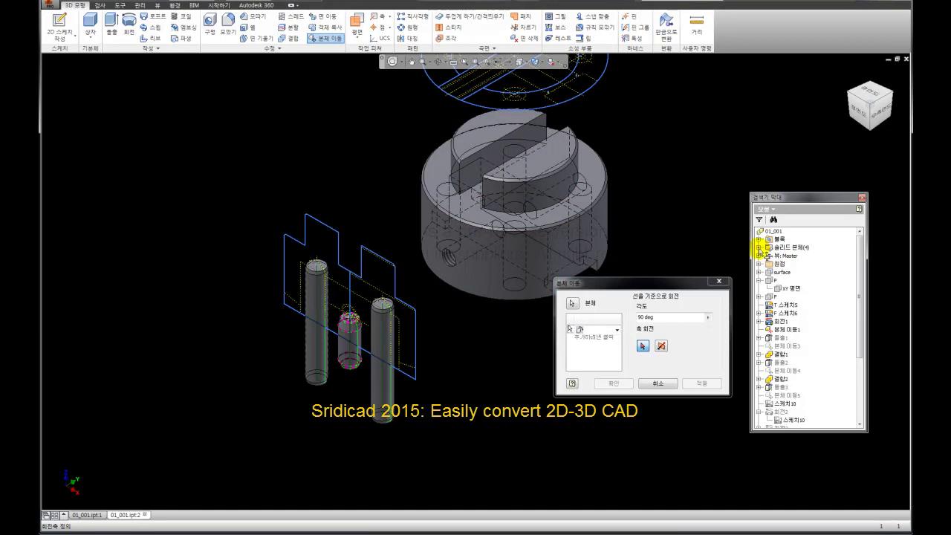
left_click(759, 264)
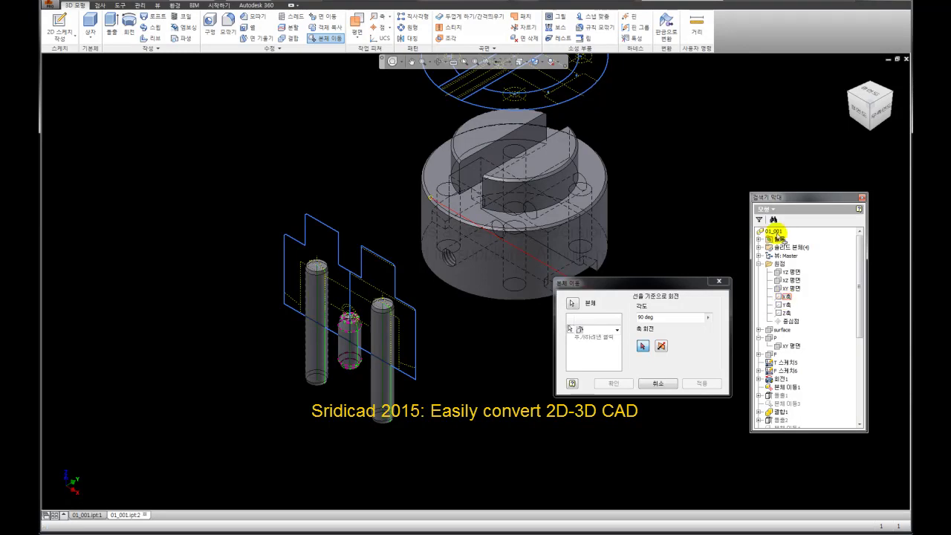
left_click_drag(770, 198, 774, 194)
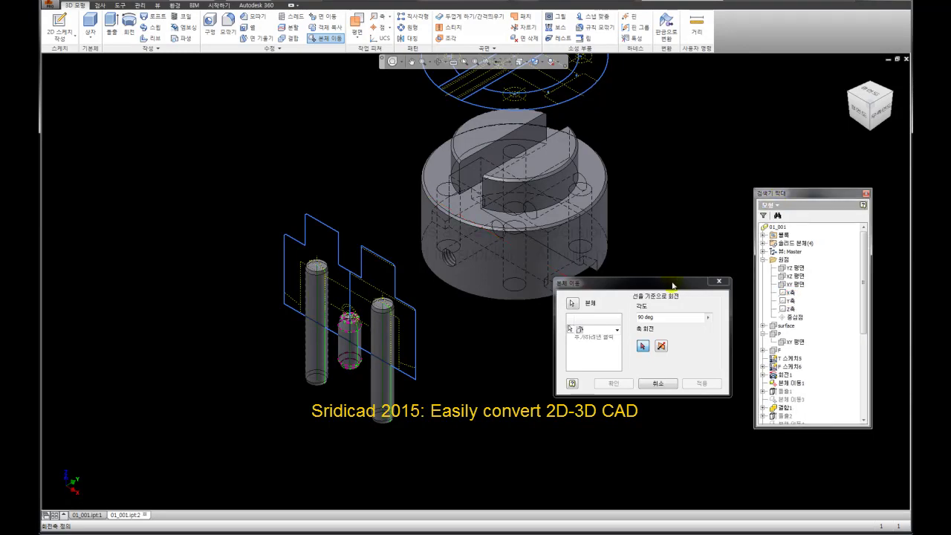
left_click_drag(672, 287, 667, 293)
Cancel Move Bodies and place a work axis on the sketch line through the three pins
left_click(714, 289)
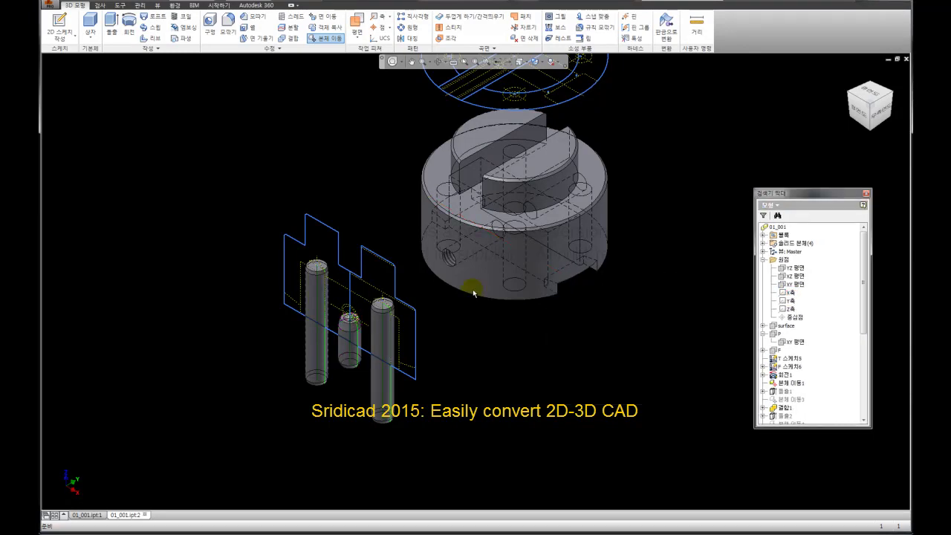
scroll(364, 312, "down", 3)
scroll(372, 301, "down", 2)
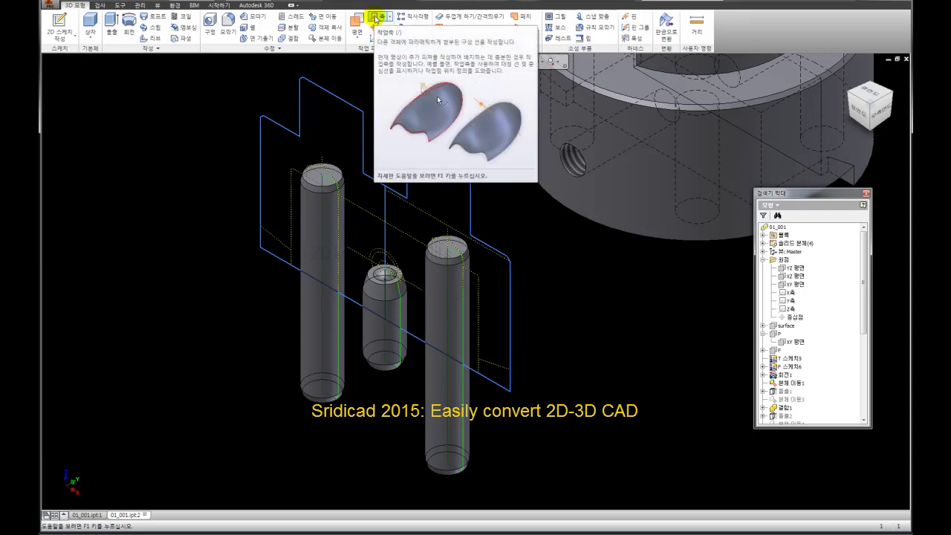
left_click(376, 18)
left_click(360, 257)
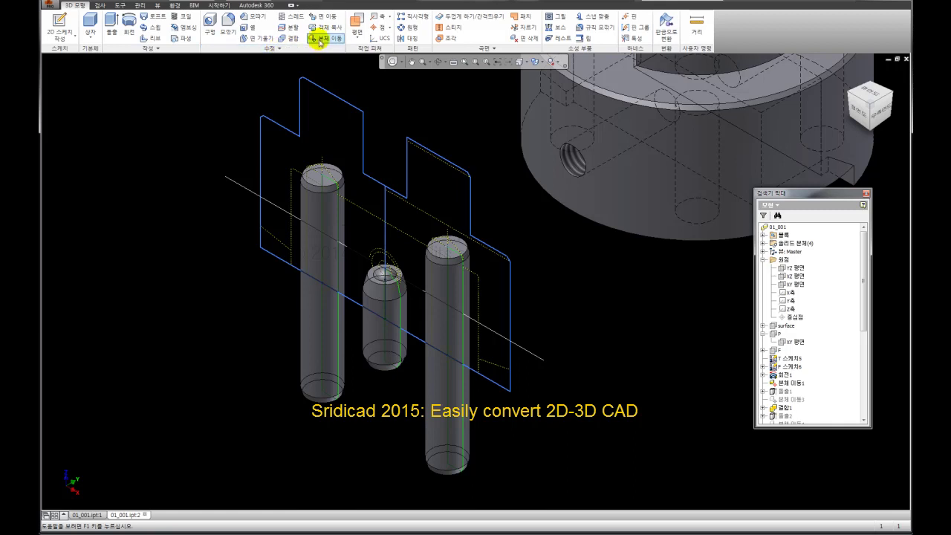
In Move Bodies, select the small middle pin to rotate about the new work axis
left_click(321, 39)
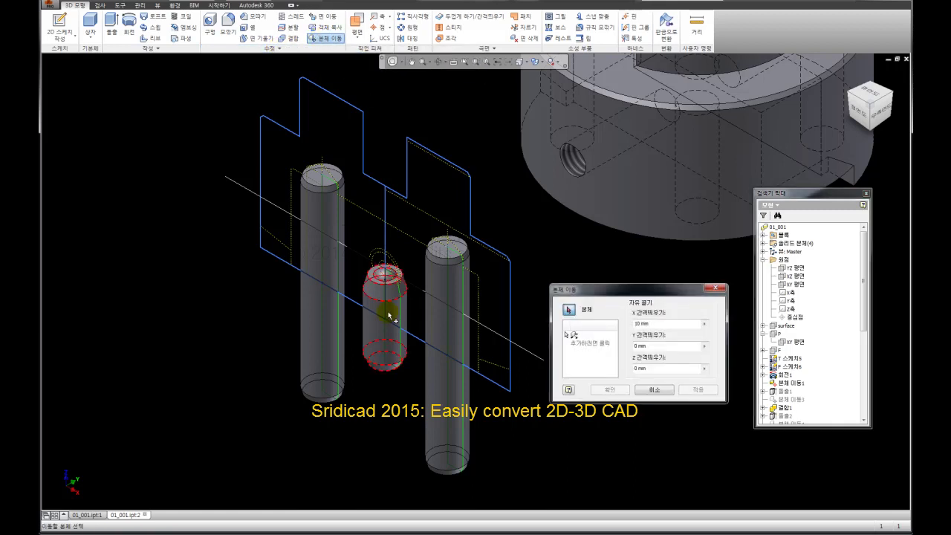
left_click(388, 315)
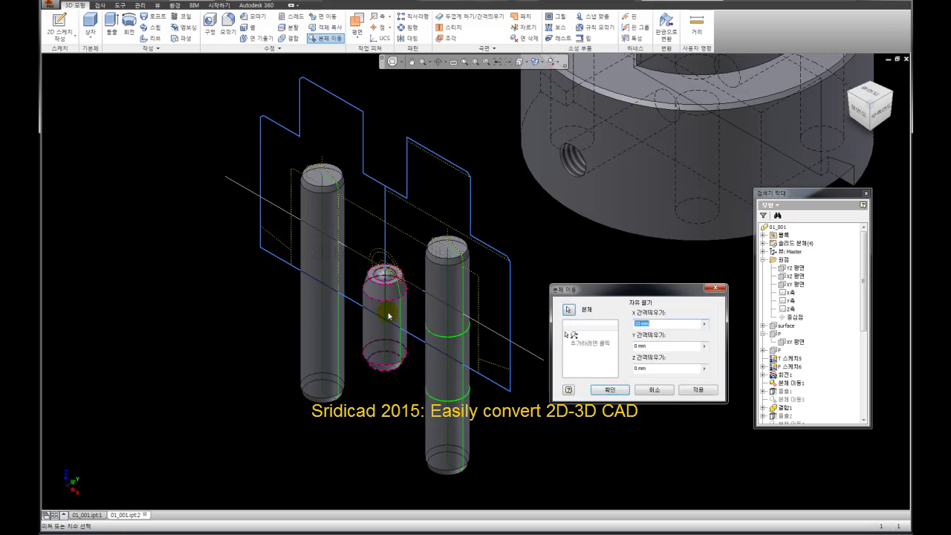
left_click(572, 336)
left_click(572, 336)
left_click(614, 338)
left_click(614, 339)
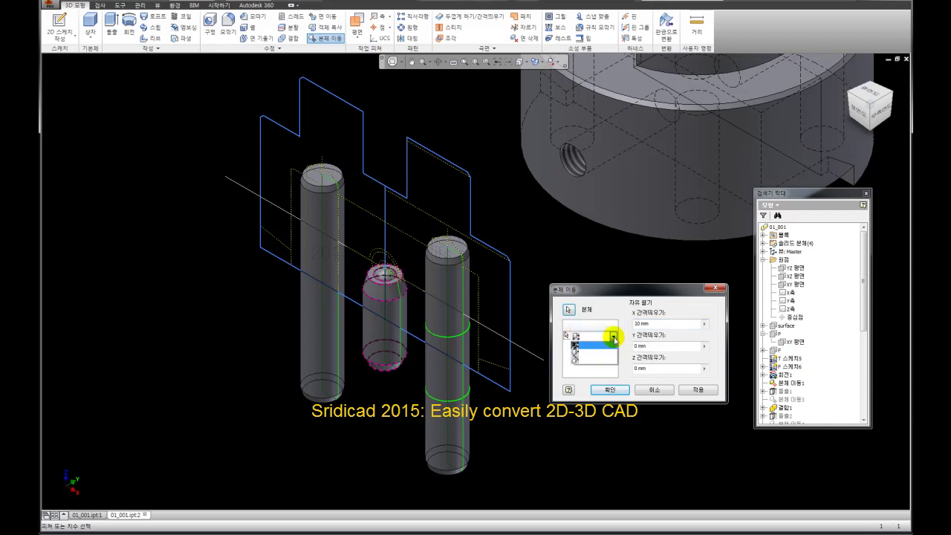
left_click(573, 361)
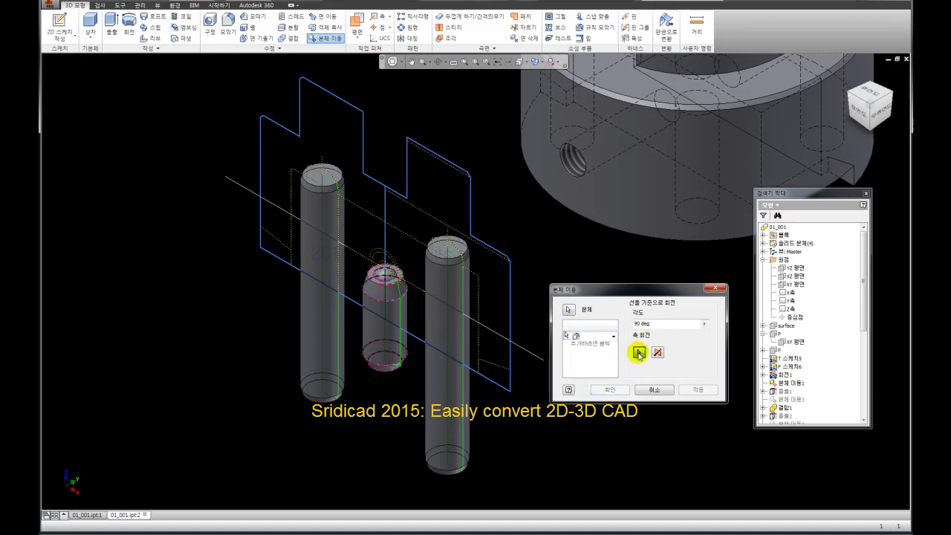
left_click(501, 339)
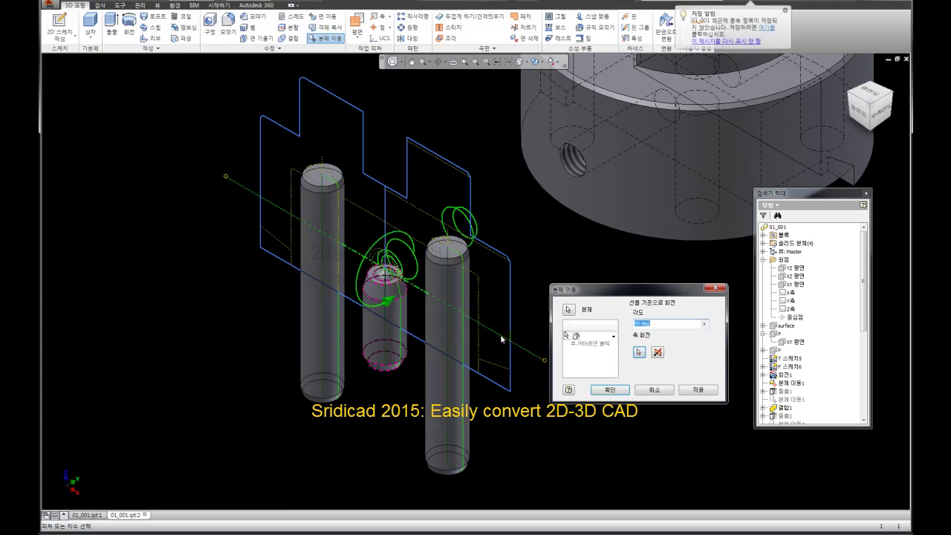
Reverse the rotation direction, apply a 90° rotation, and finish Move Bodies
middle_click_drag(555, 243, 522, 266)
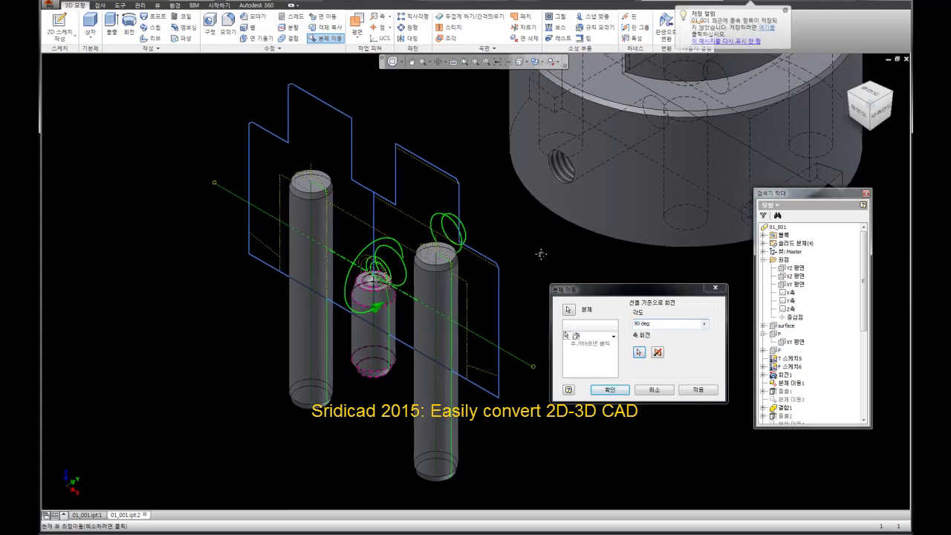
left_click(627, 314)
left_click(656, 349)
left_click(656, 349)
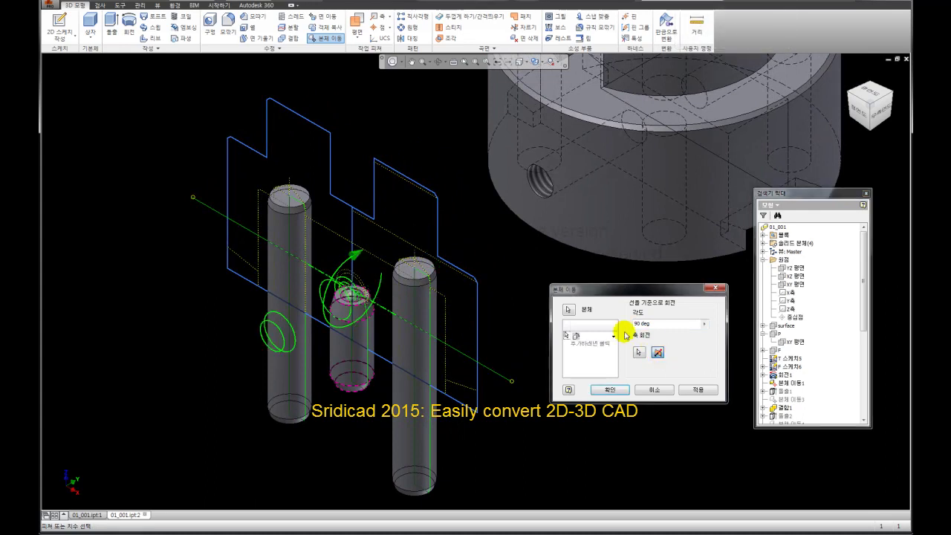
left_click(639, 351)
left_click(689, 387)
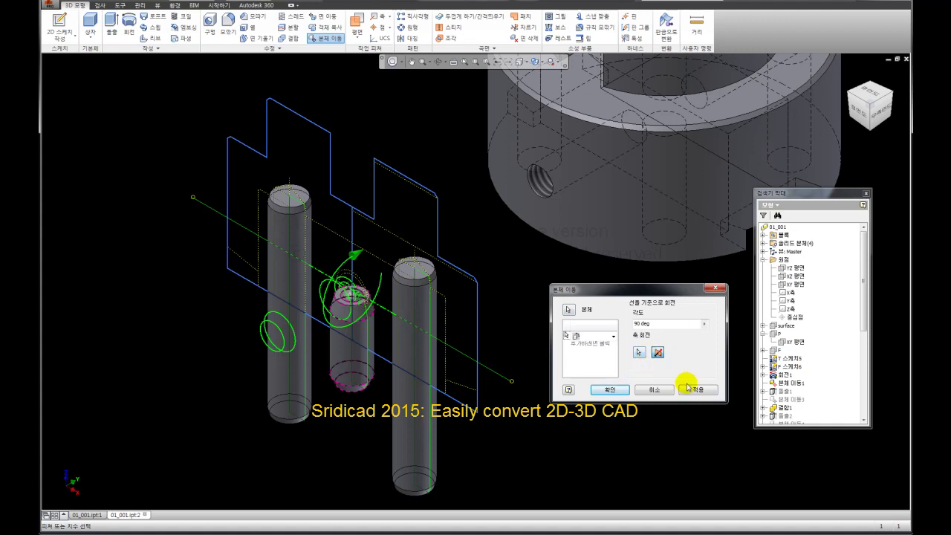
left_click(688, 389)
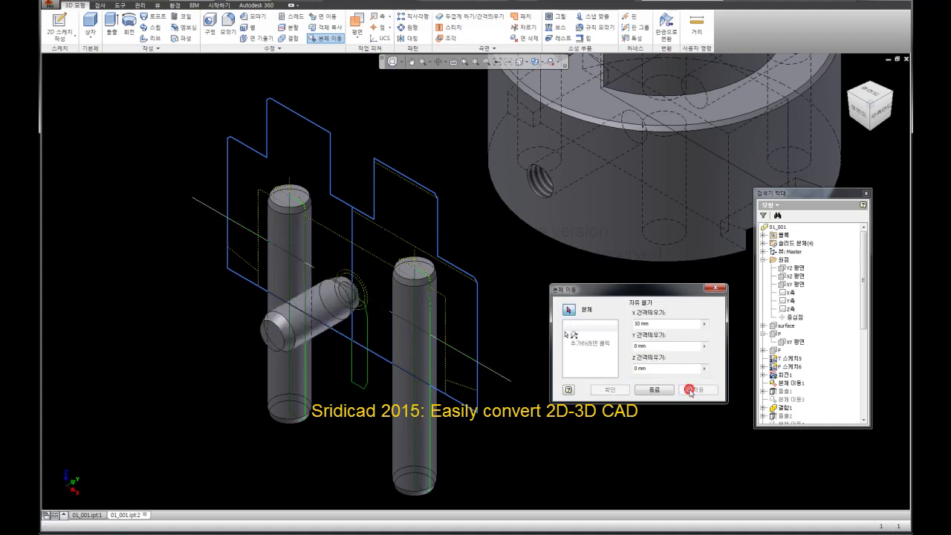
left_click(654, 389)
scroll(557, 287, "down", 5)
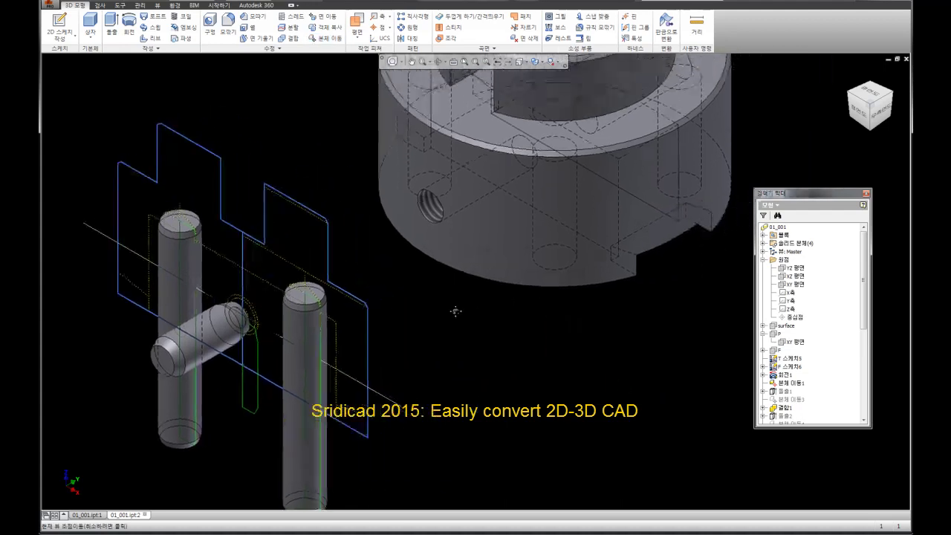
middle_click_drag(476, 312, 480, 325)
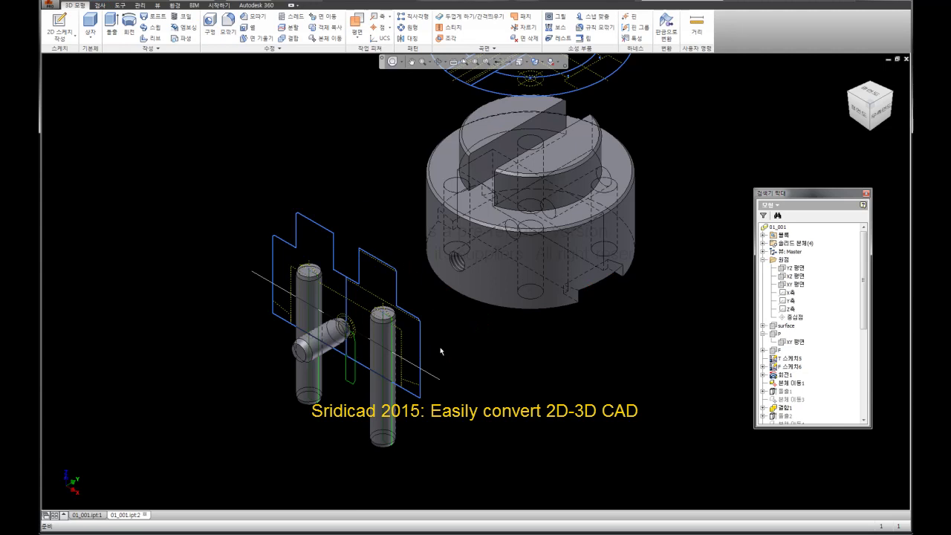
middle_click_drag(439, 349, 449, 312)
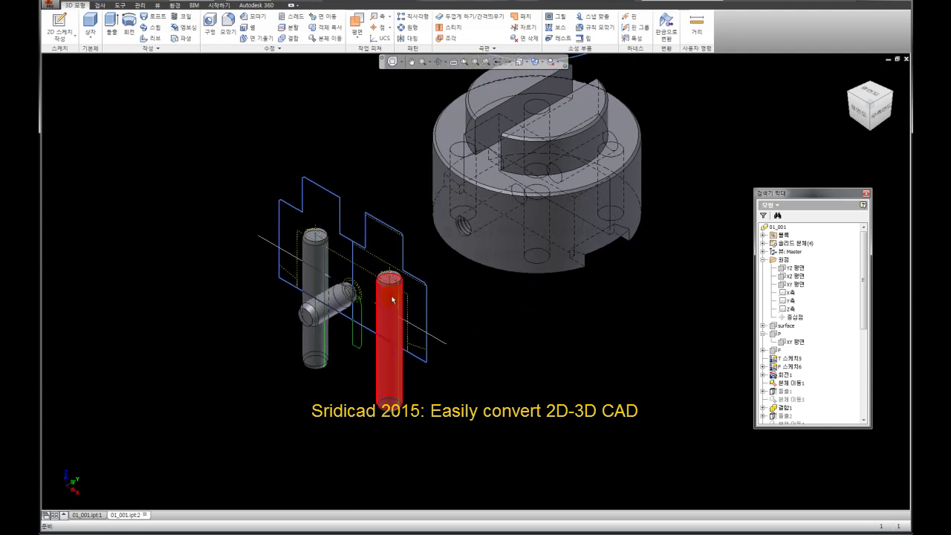
middle_click_drag(446, 261, 458, 294)
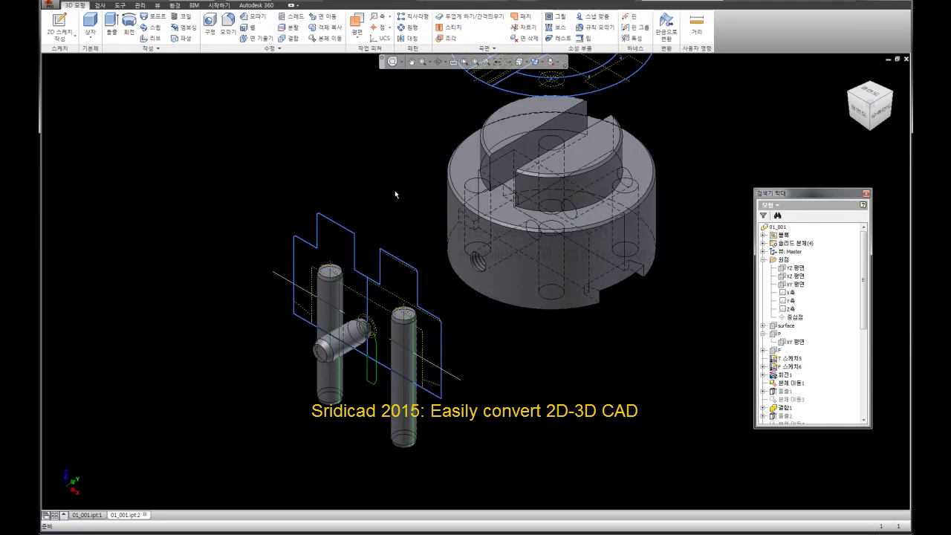
Move the right-hand pin with X offset 0 and Y offset 40
left_click(324, 37)
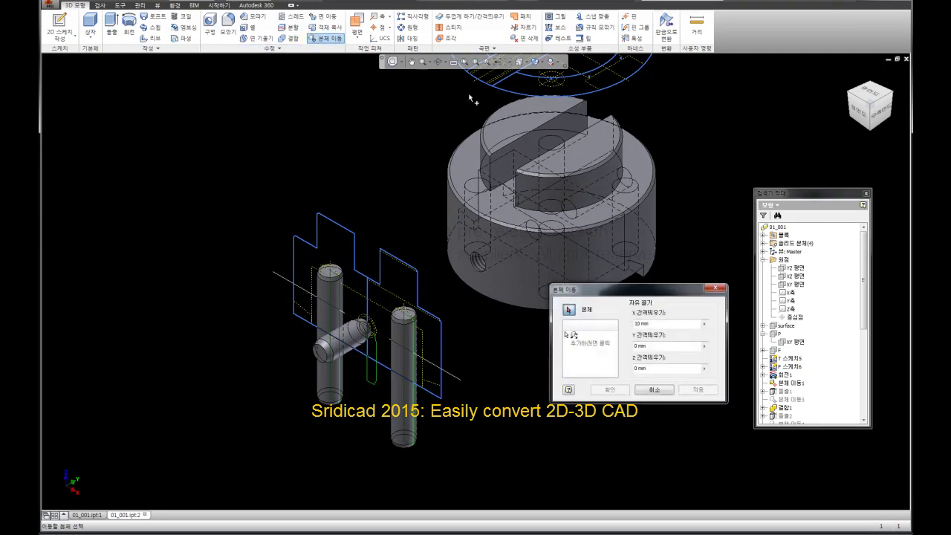
left_click(401, 335)
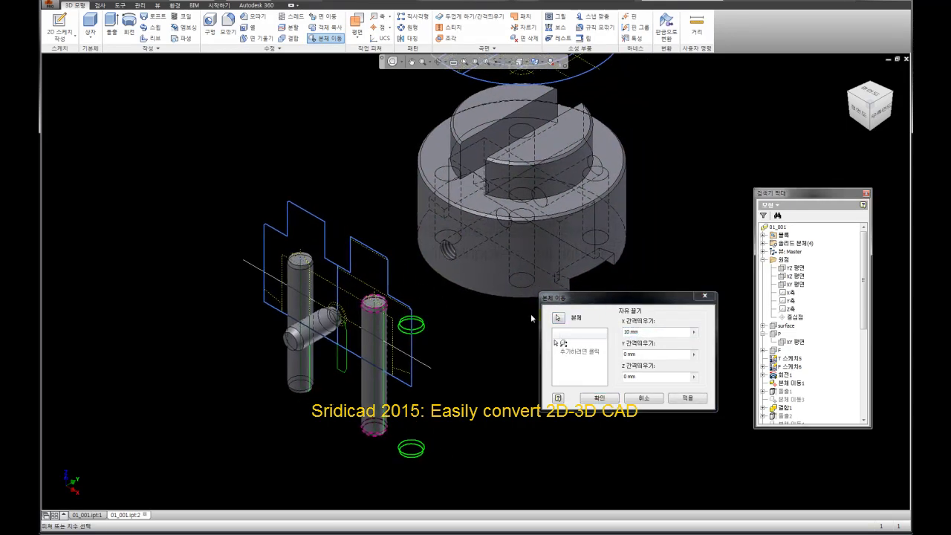
left_click(694, 332)
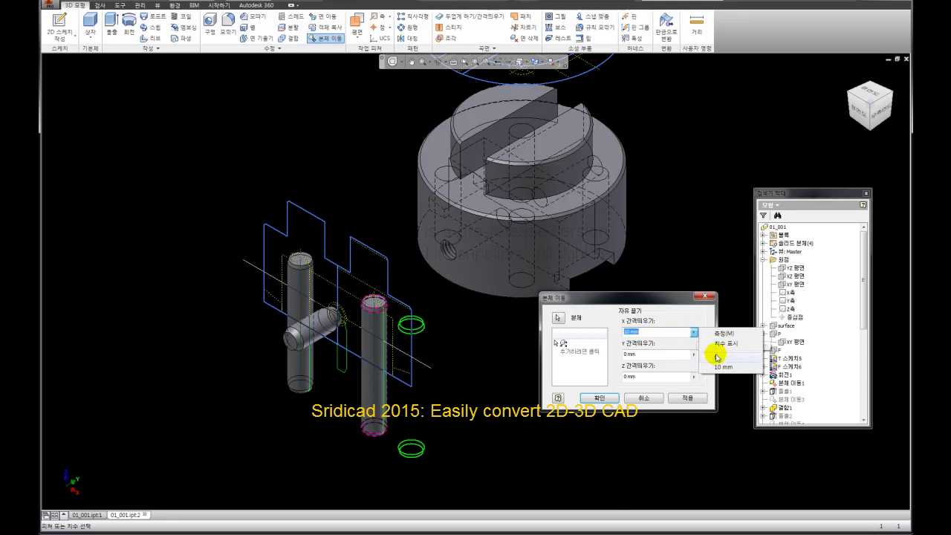
left_click(717, 358)
left_click(695, 354)
left_click(718, 379)
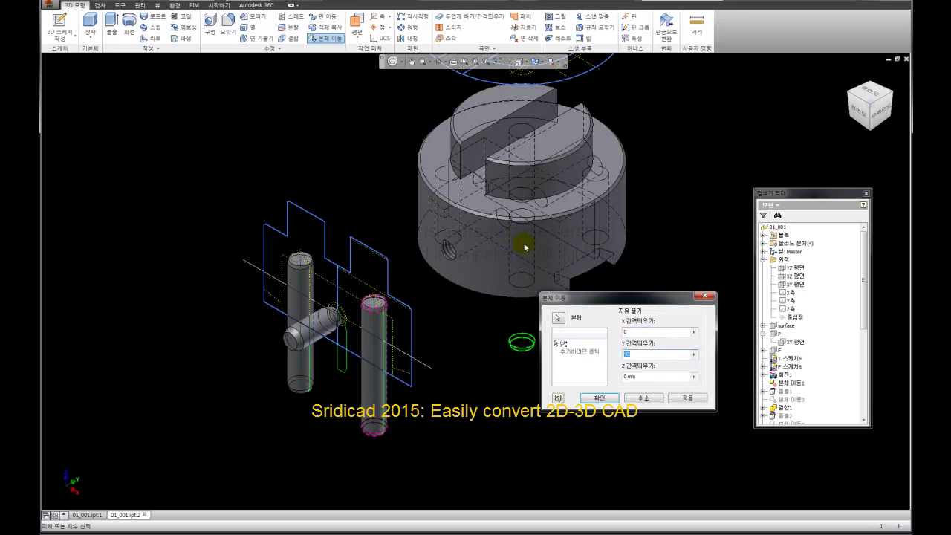
left_click(687, 398)
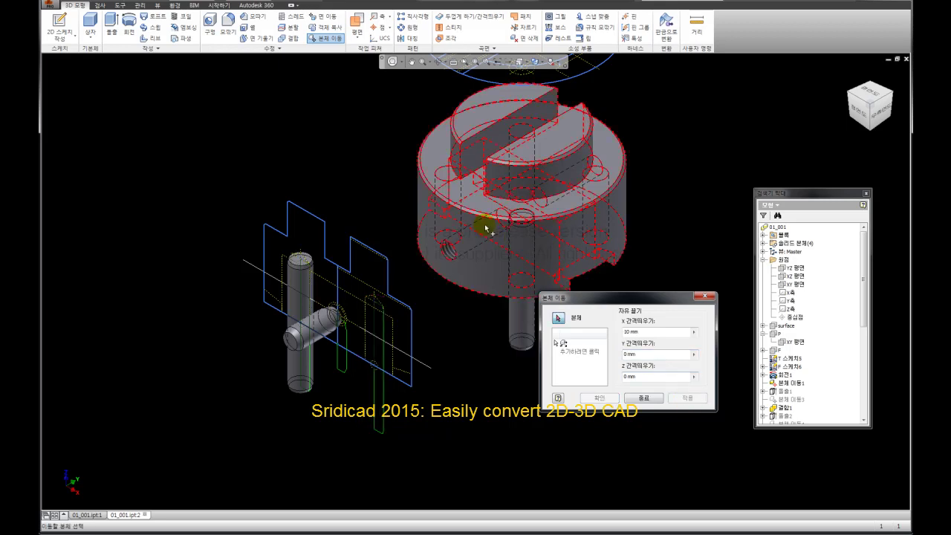
Move the vertical pin with X offset 0 and a Y offset into a base hole
left_click(301, 282)
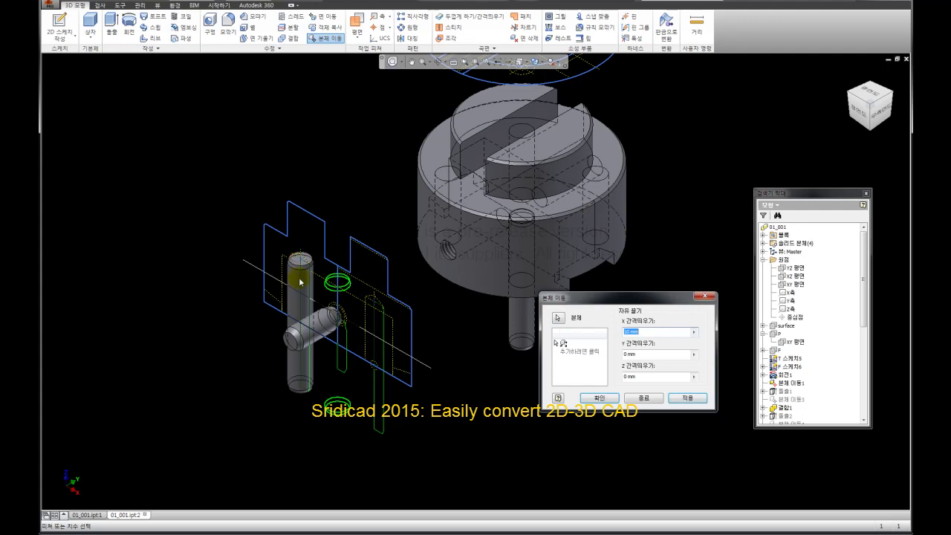
left_click(693, 332)
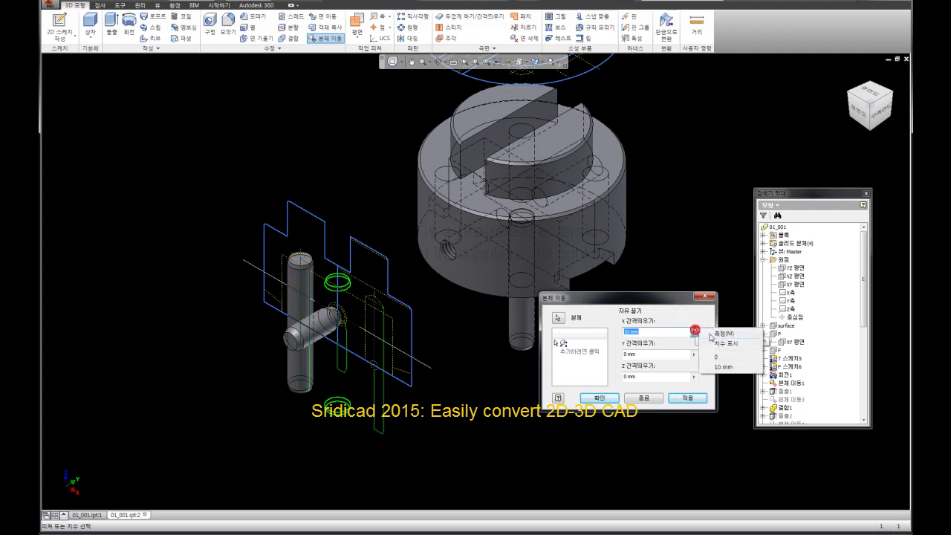
left_click(717, 358)
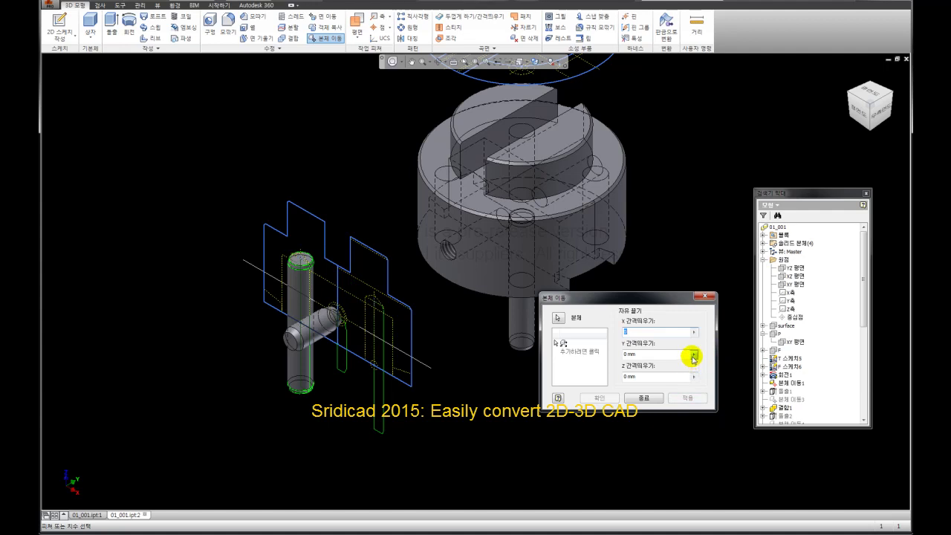
left_click(693, 355)
left_click(713, 379)
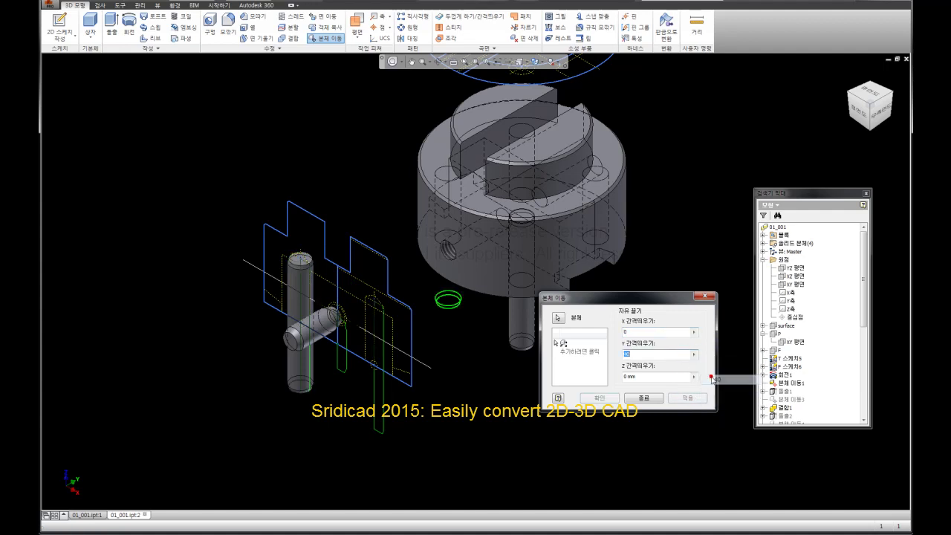
left_click(676, 400)
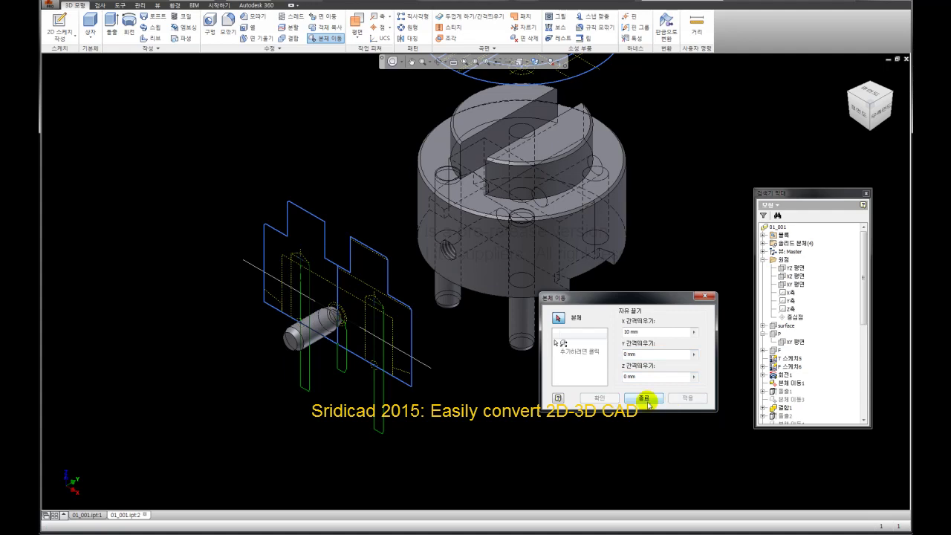
left_click(646, 400)
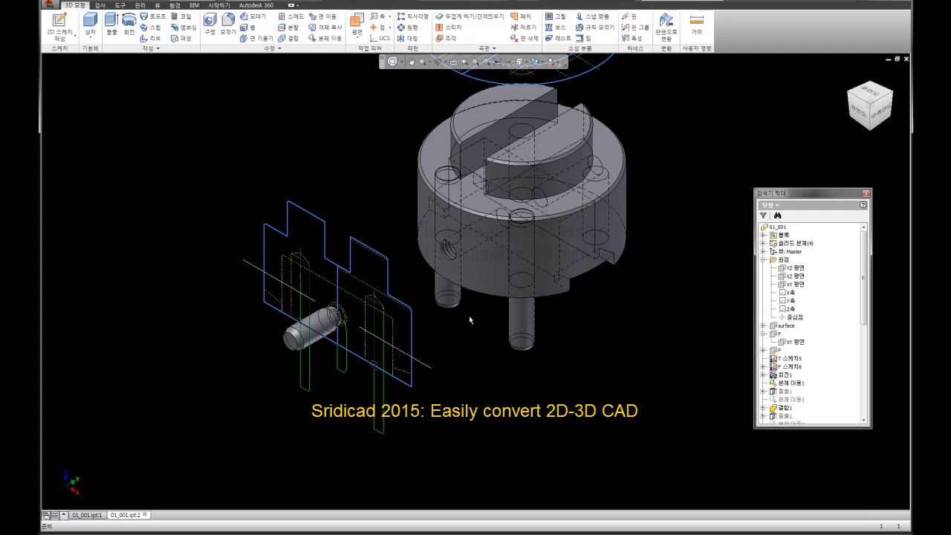
Mirror the long pin as a whole solid across the XZ Plane into a new solid body
mouse_move(504, 335)
middle_mouse_down()
mouse_move(529, 380)
mouse_move(486, 372)
middle_mouse_up()
left_click(574, 378)
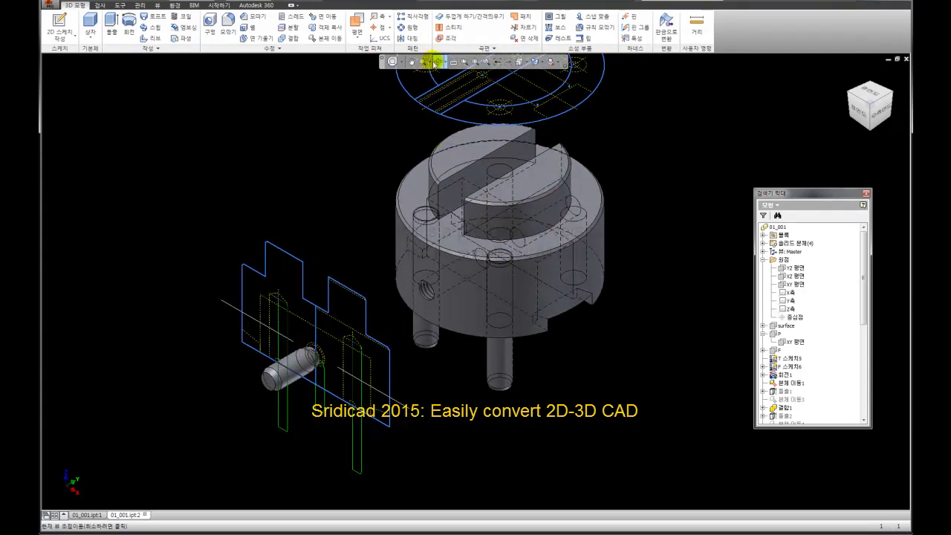
left_click(413, 38)
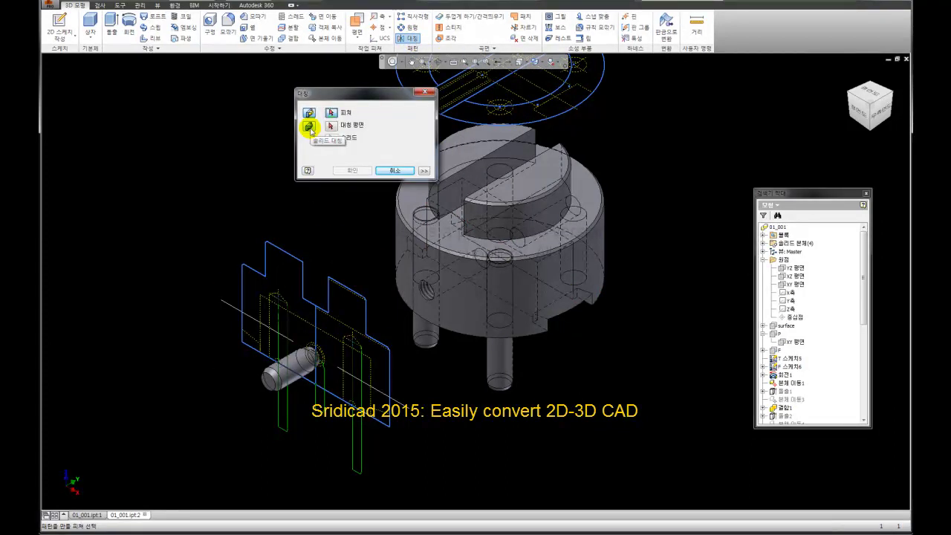
left_click(309, 127)
left_click(419, 112)
left_click(505, 368)
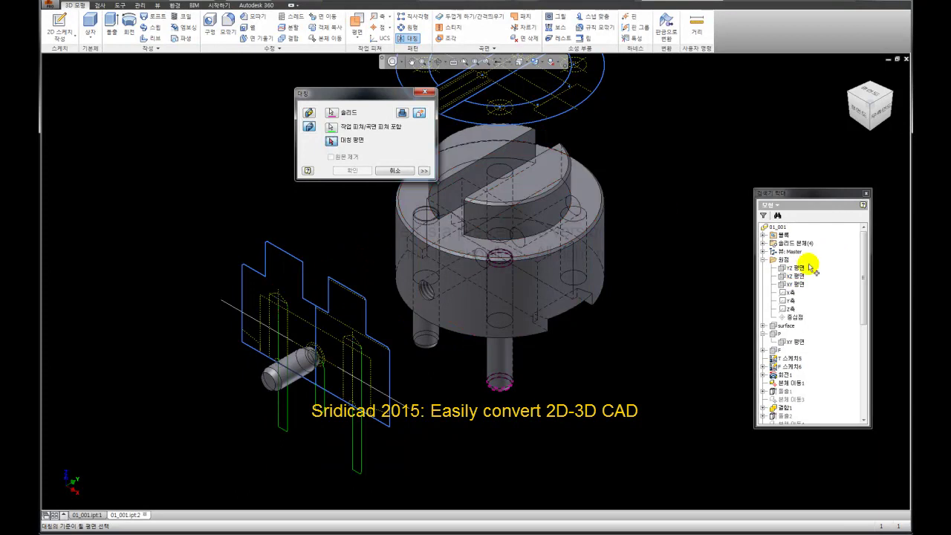
left_click(799, 279)
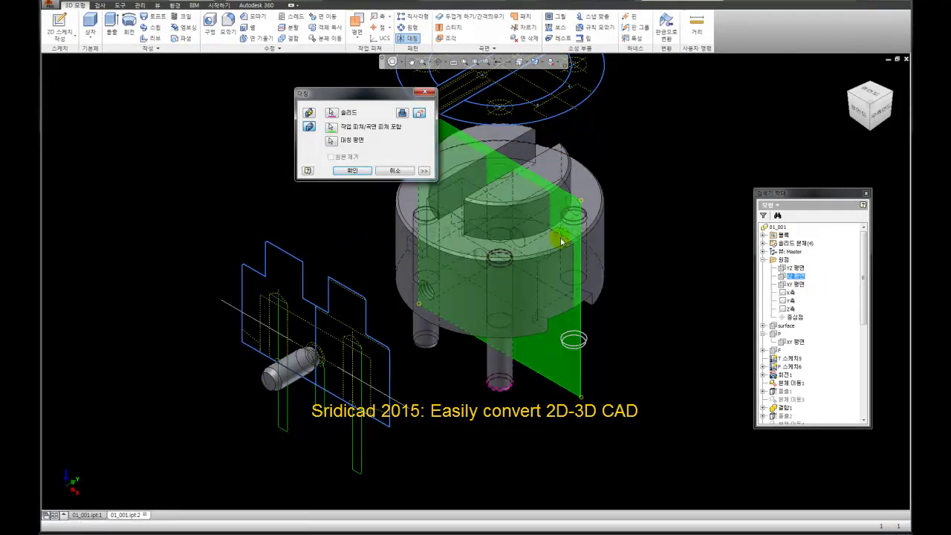
left_click(763, 244)
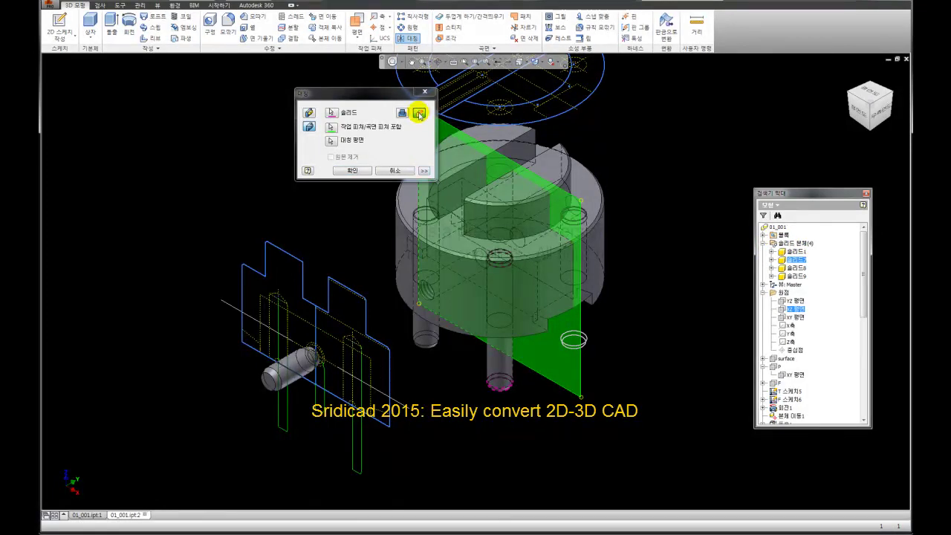
left_click(420, 114)
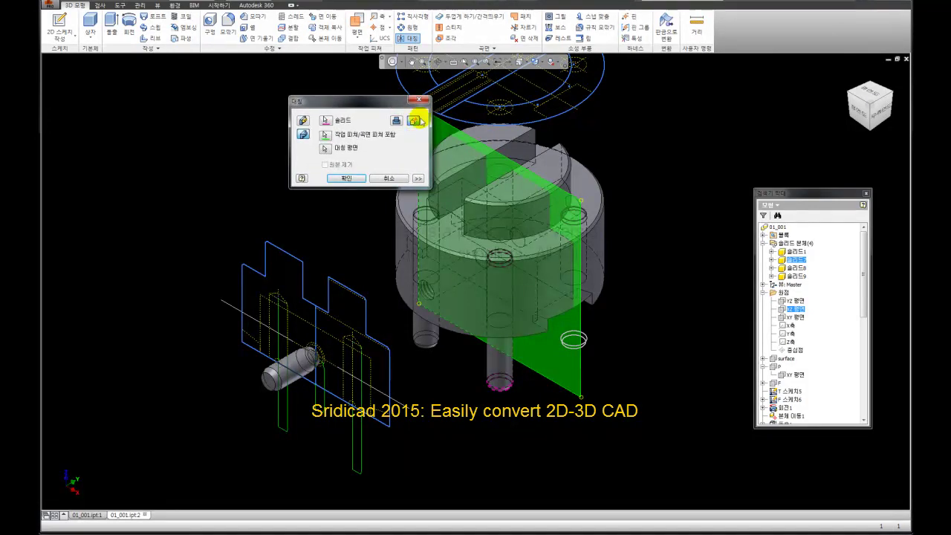
left_click(359, 179)
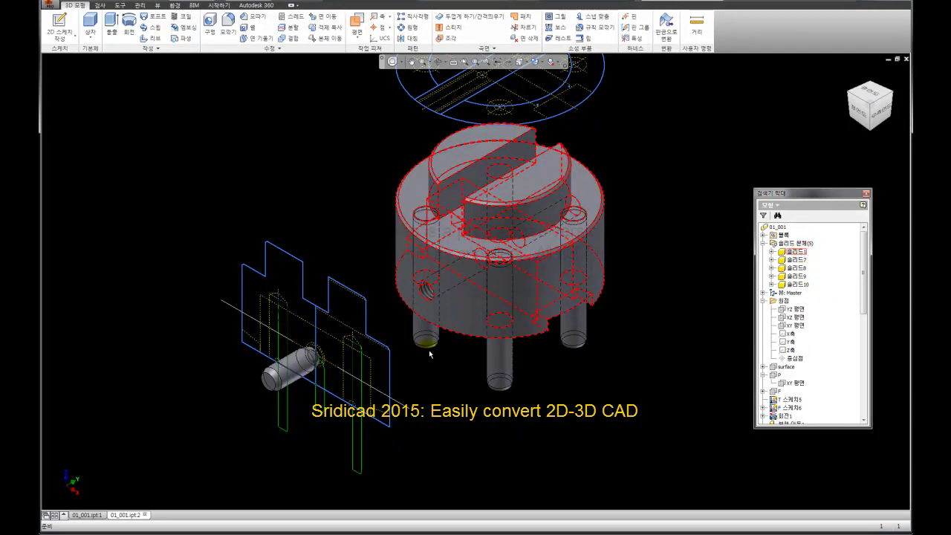
left_click(291, 40)
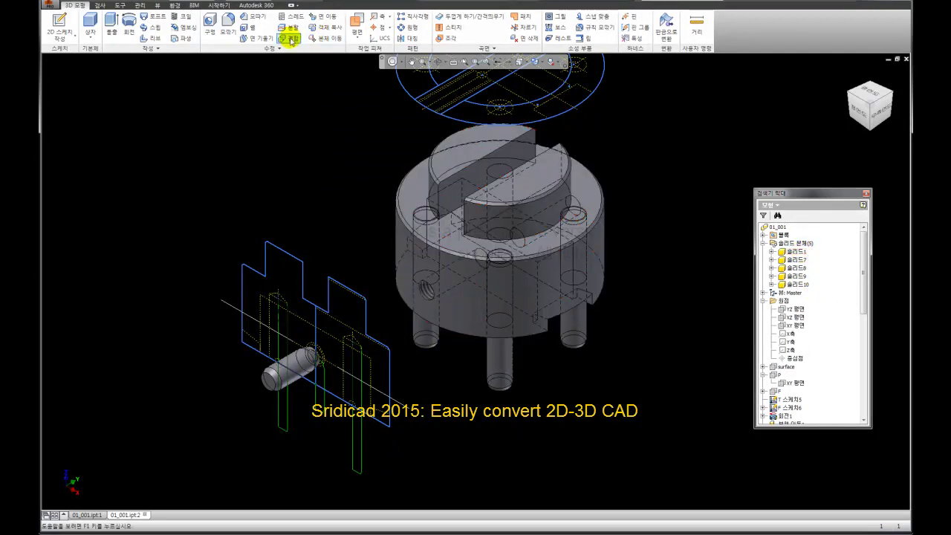
Mirror the other long pin across the XZ Plane as a new solid, totalling six bodies
left_click(403, 38)
left_click(304, 134)
left_click(303, 135)
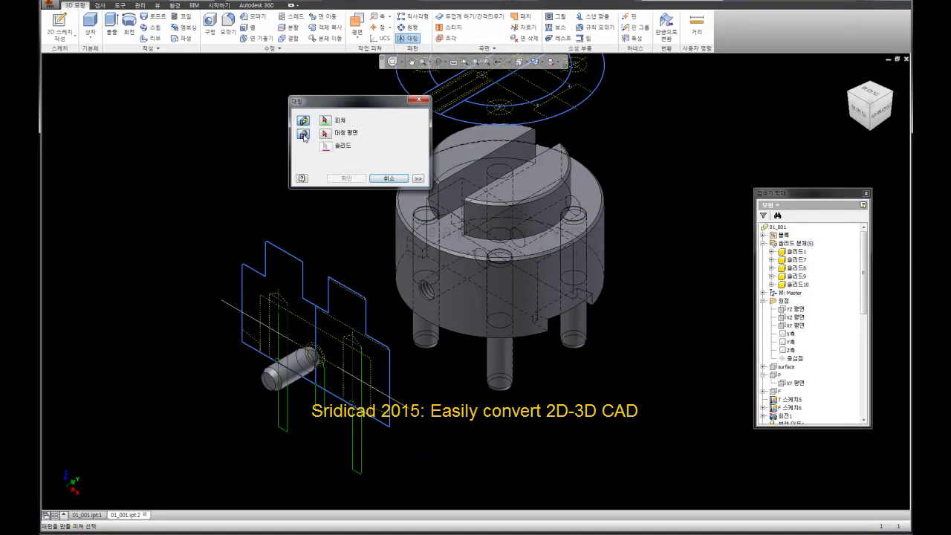
left_click(422, 335)
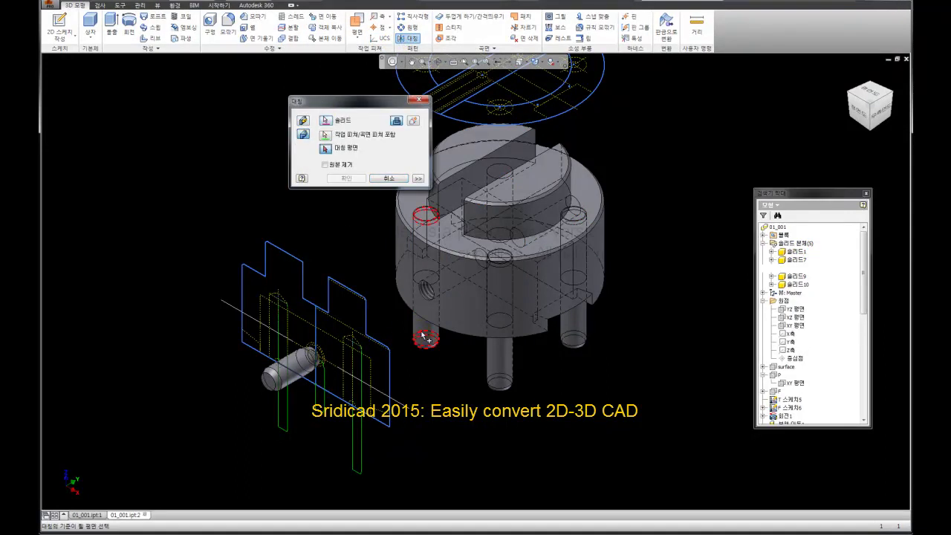
left_click(325, 148)
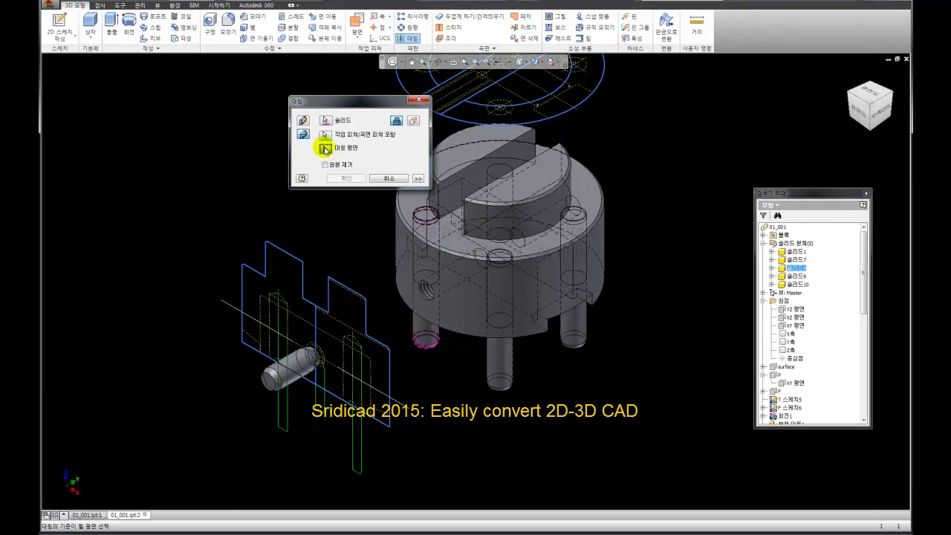
left_click(795, 317)
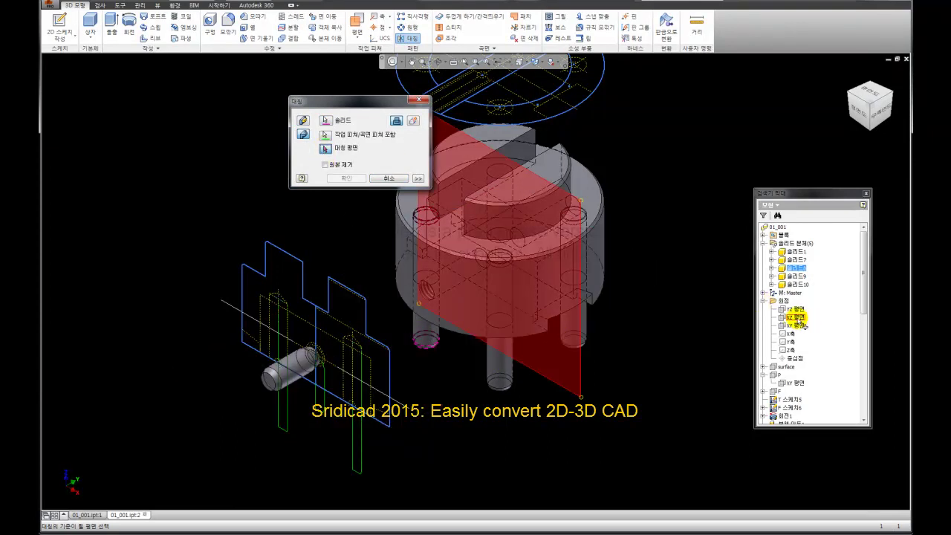
left_click(413, 121)
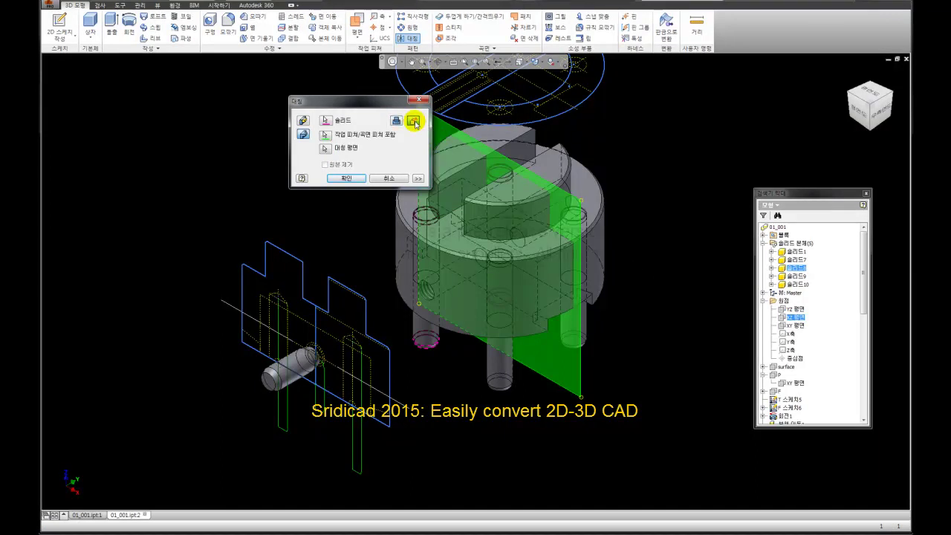
left_click(349, 179)
left_click(803, 243)
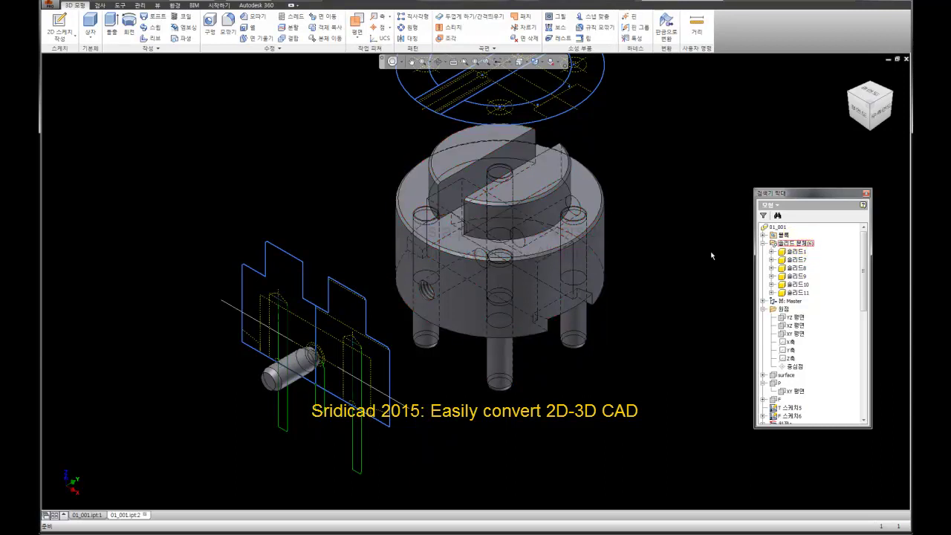
Select the base body and view it from below with the ViewCube to check the four pins
middle_click_drag(682, 154, 665, 183, "shift")
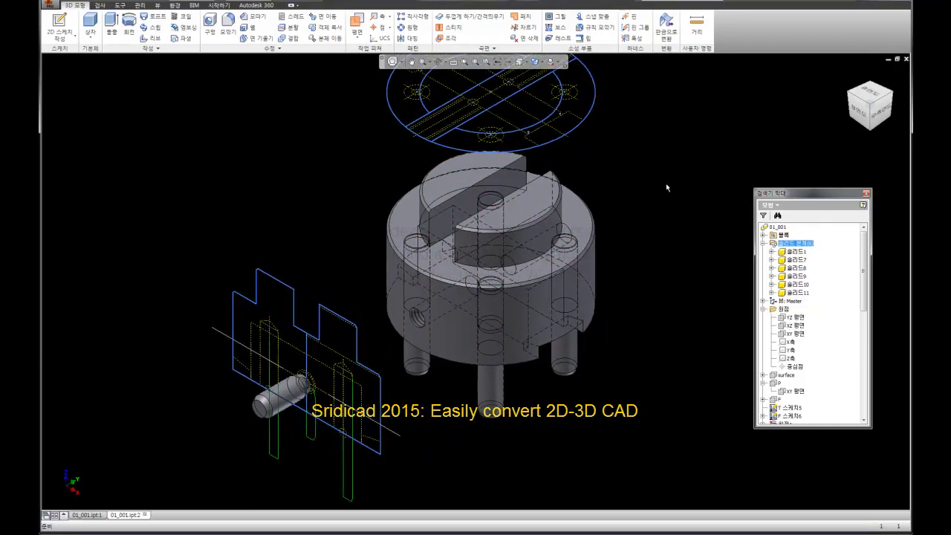
left_click(665, 184)
left_click(563, 296)
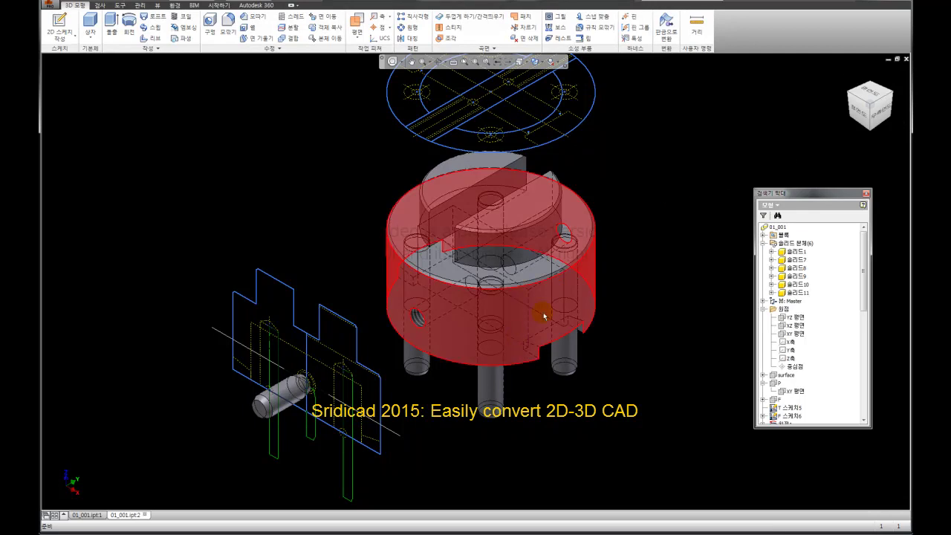
left_click(483, 281)
left_click(873, 133)
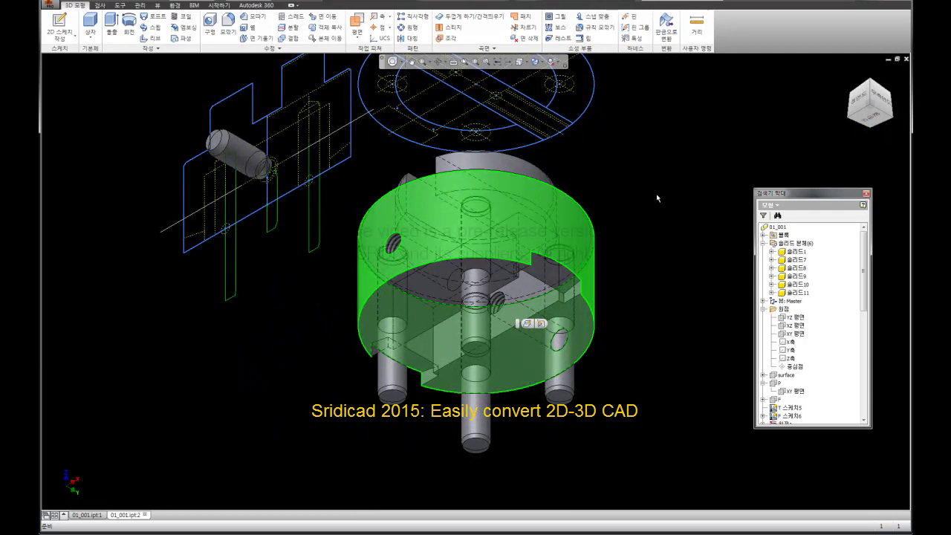
left_click(889, 117)
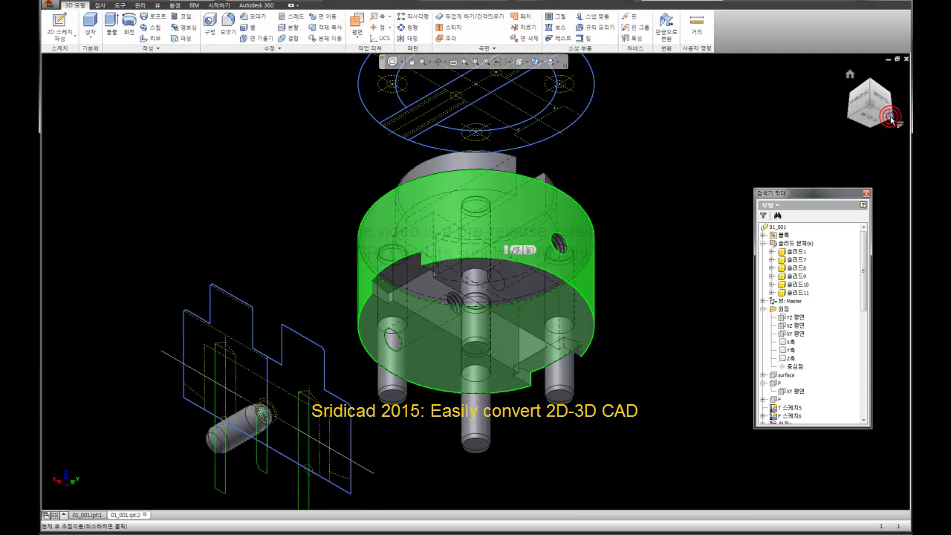
left_click(272, 223)
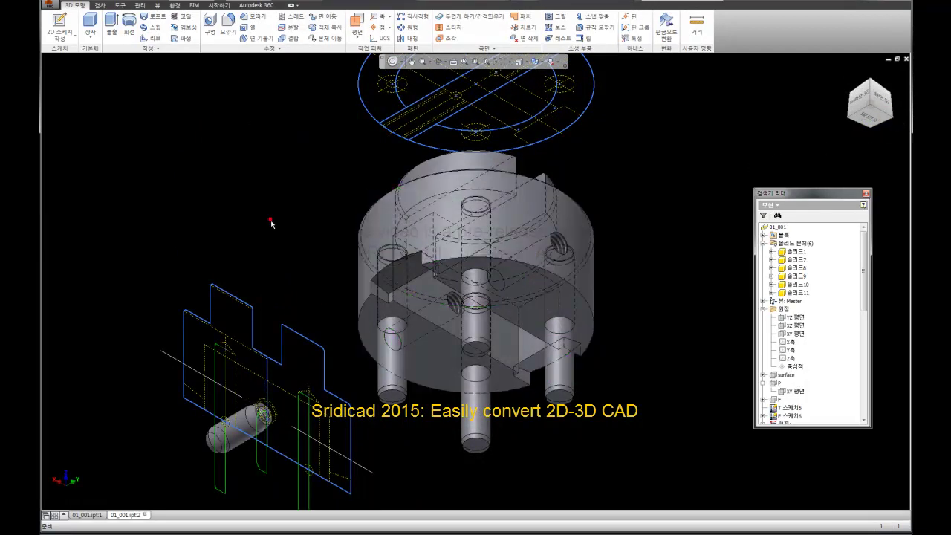
Measure the small pin's end face to the slot face (45.2 mm) and copy the value
left_click(696, 28)
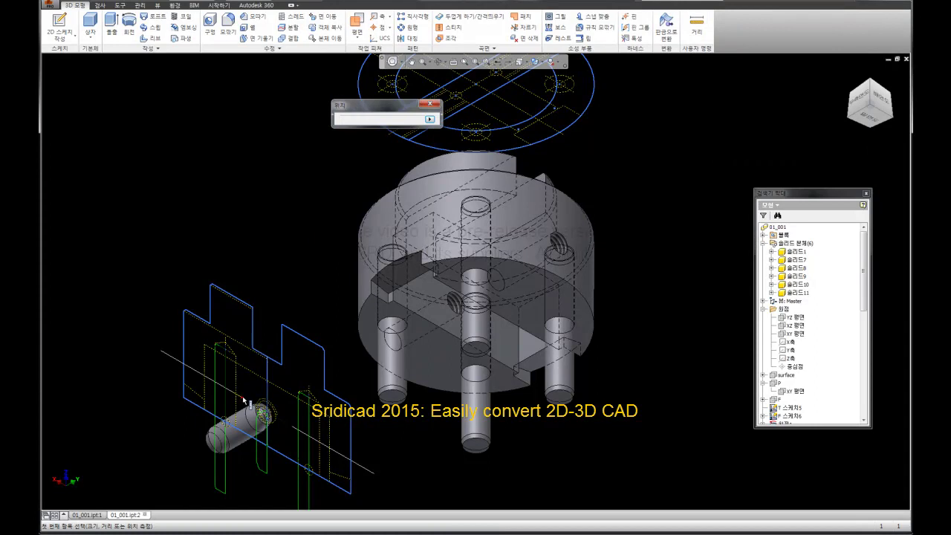
scroll(254, 391, "up", 1)
scroll(289, 364, "up", 3)
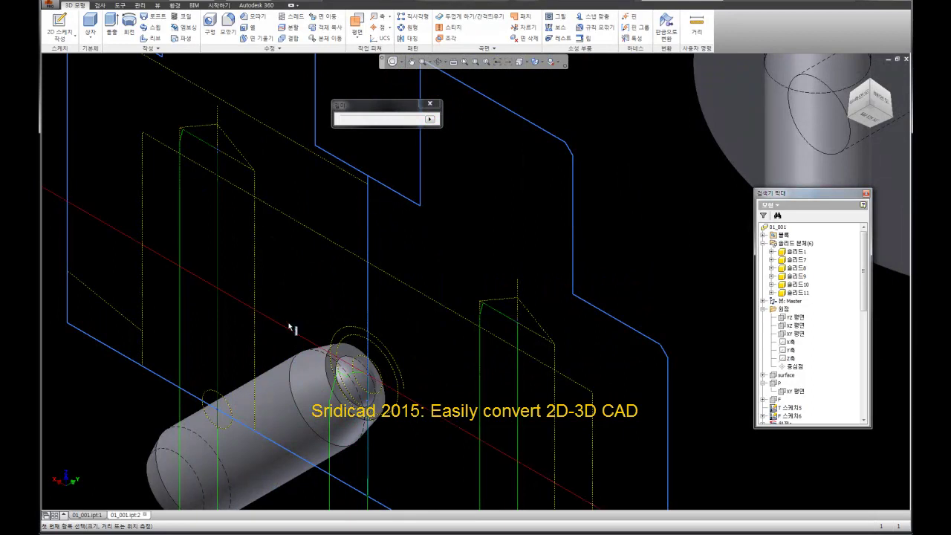
left_click(367, 377)
left_click(368, 376)
scroll(339, 314, "down", 5)
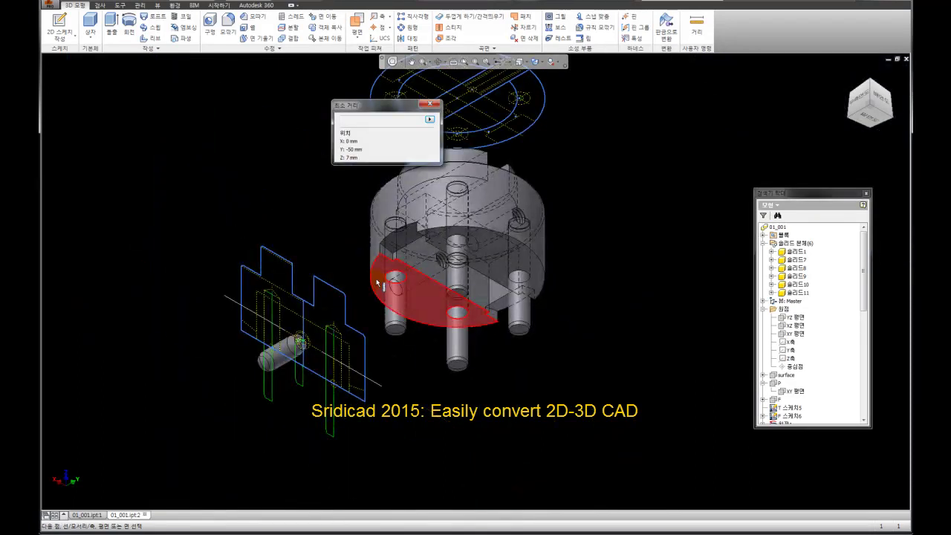
scroll(377, 284, "up", 3)
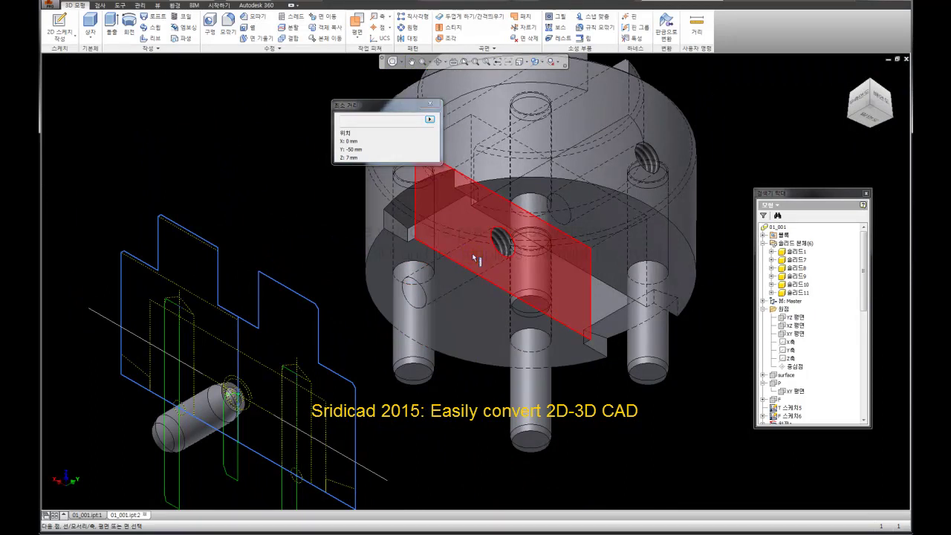
left_click(476, 255)
double_click(374, 119)
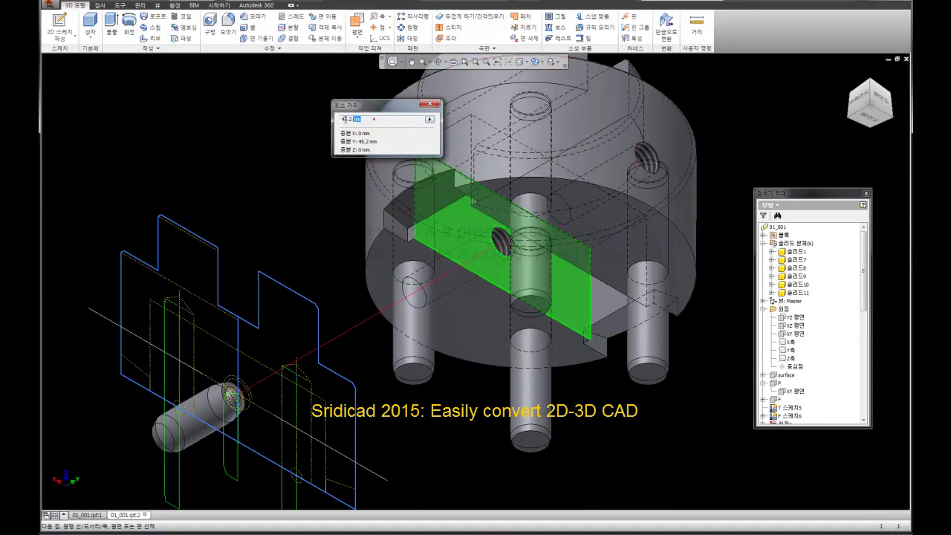
right_click(349, 117)
left_click(369, 147)
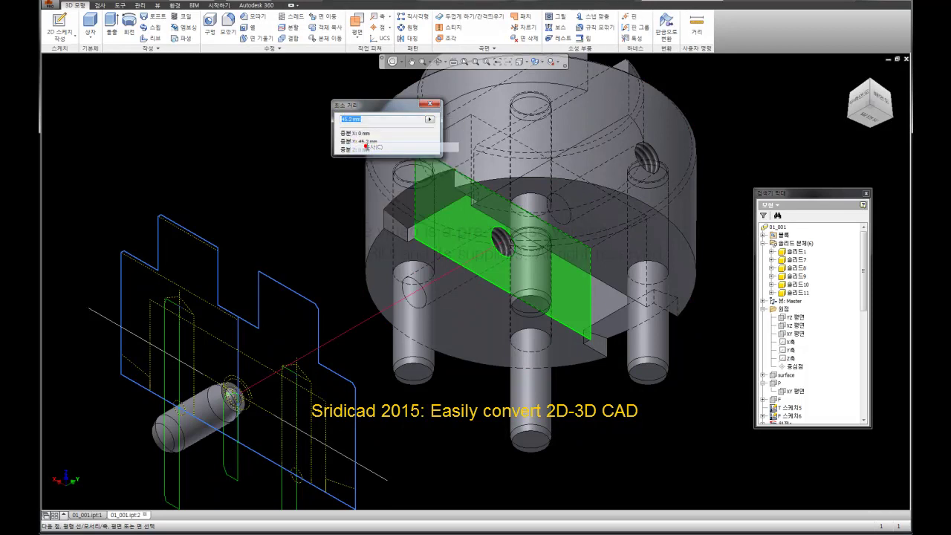
left_click(431, 105)
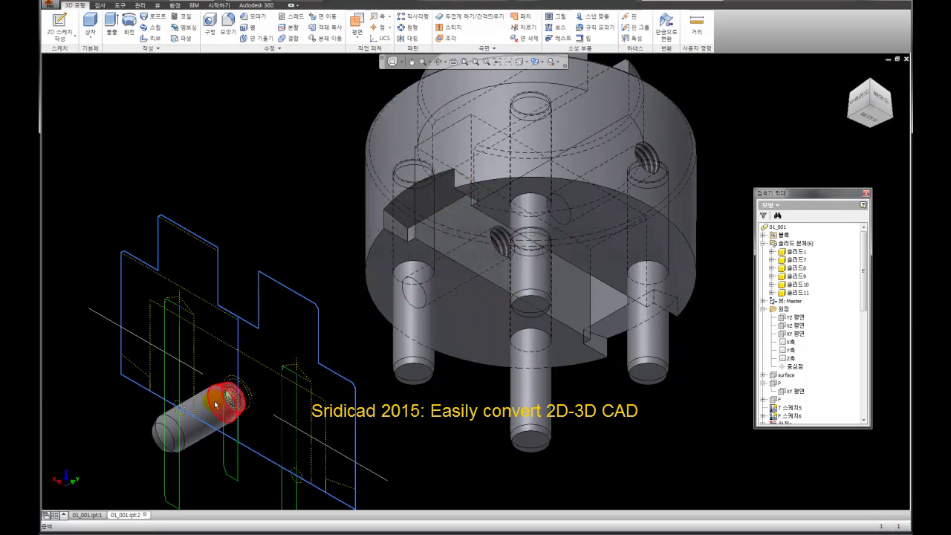
Set the viewport selection mode to Body Priority
right_click(301, 224)
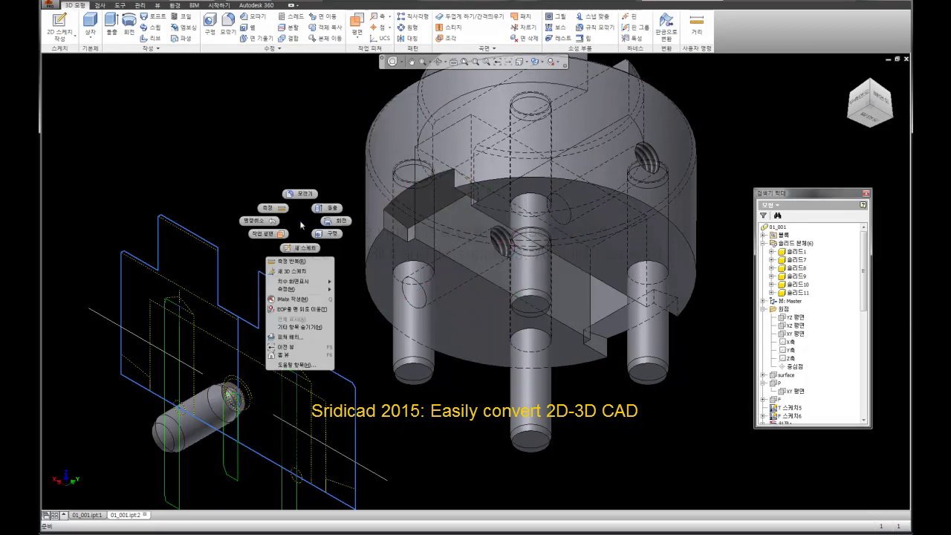
key("Escape")
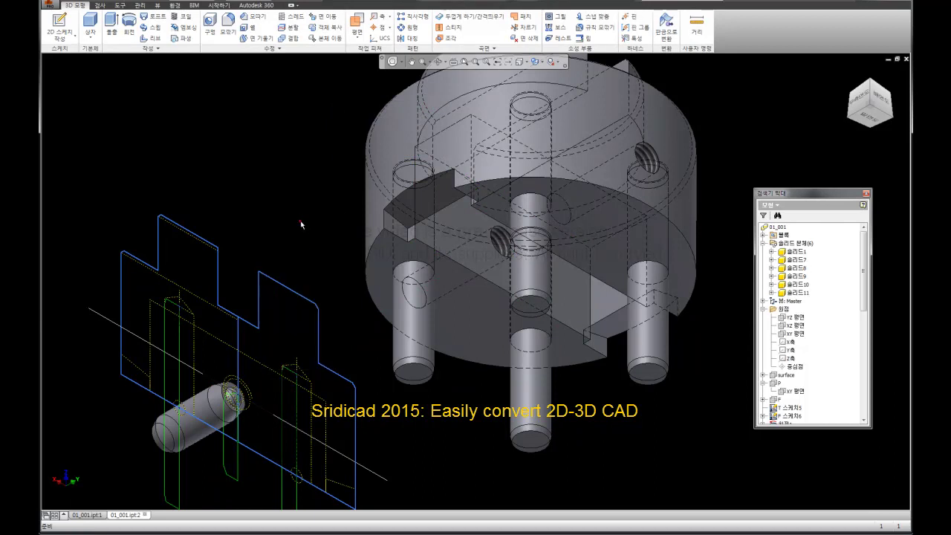
right_click(307, 243, "shift")
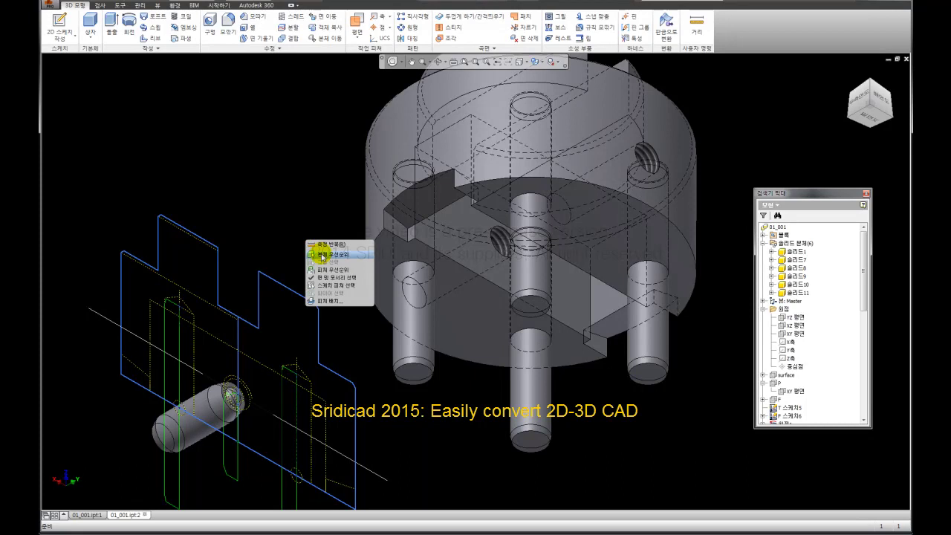
left_click(263, 232)
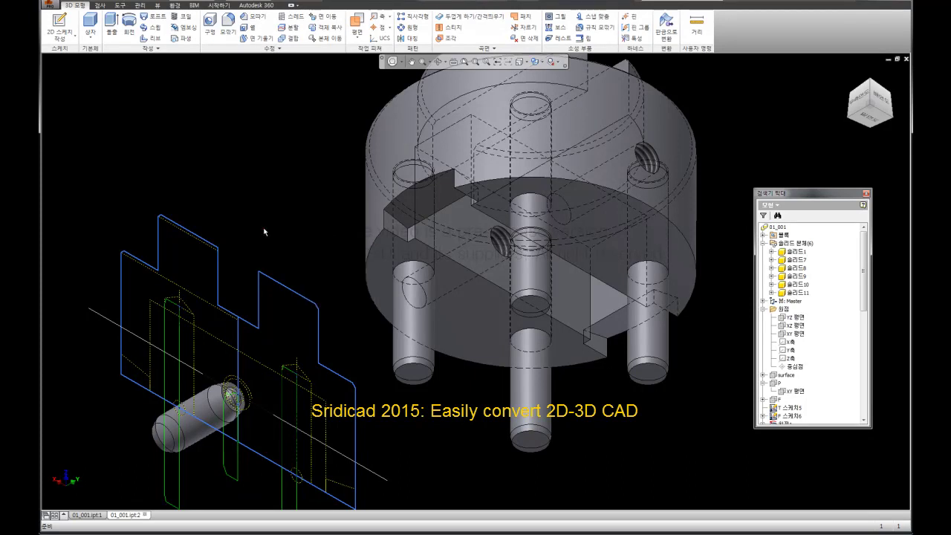
left_click(791, 200)
Move Solid9, the horizontal pin, with X offset 0 and Y offset 45.2 mm into the side hole
left_click(793, 277)
left_click(318, 39)
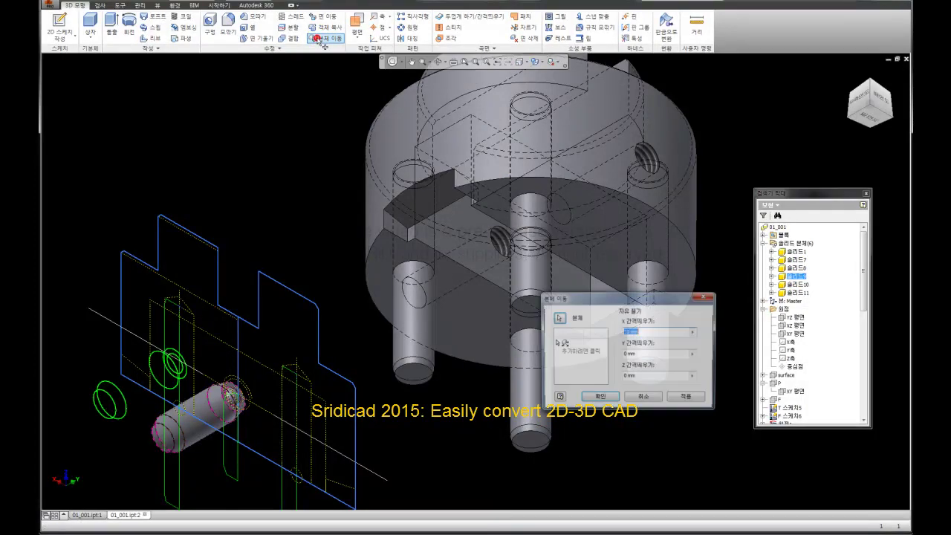
left_click(849, 97)
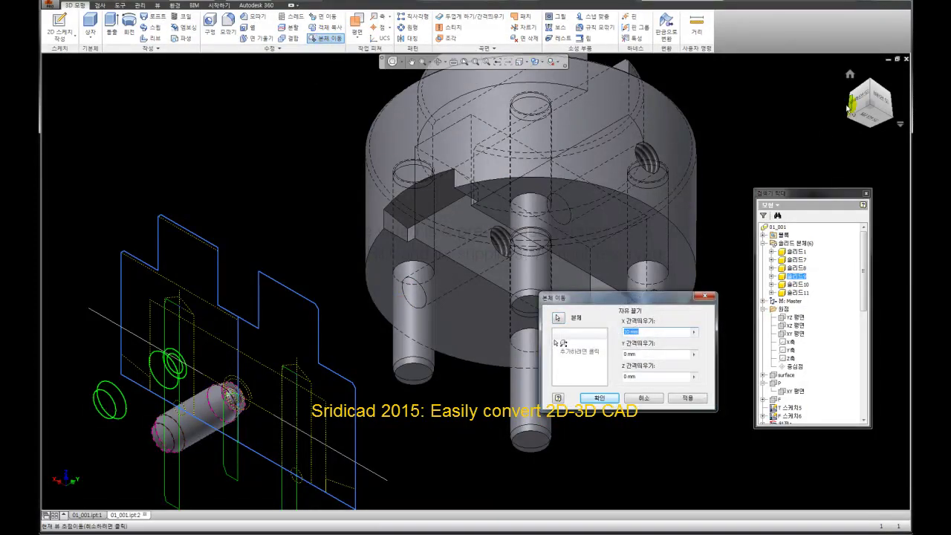
scroll(479, 342, "up", 2)
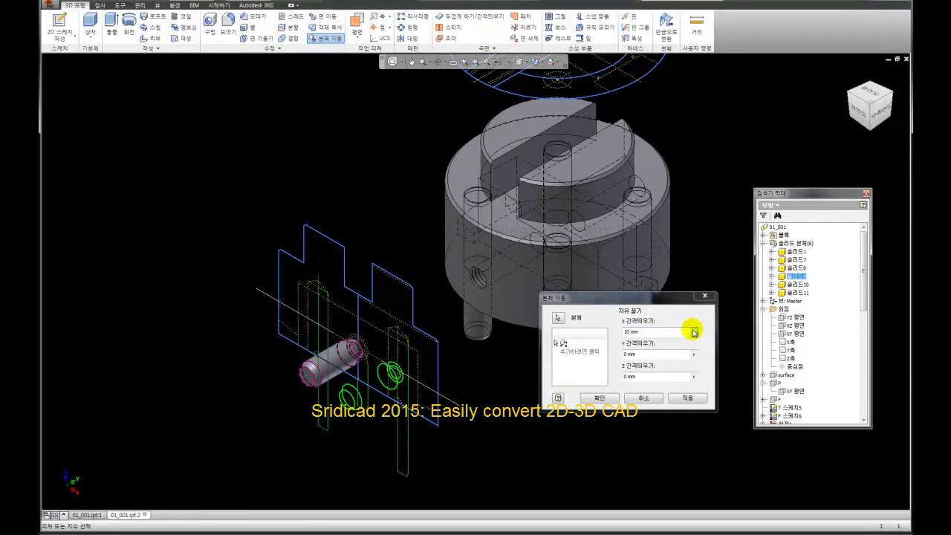
left_click(693, 332)
left_click(717, 357)
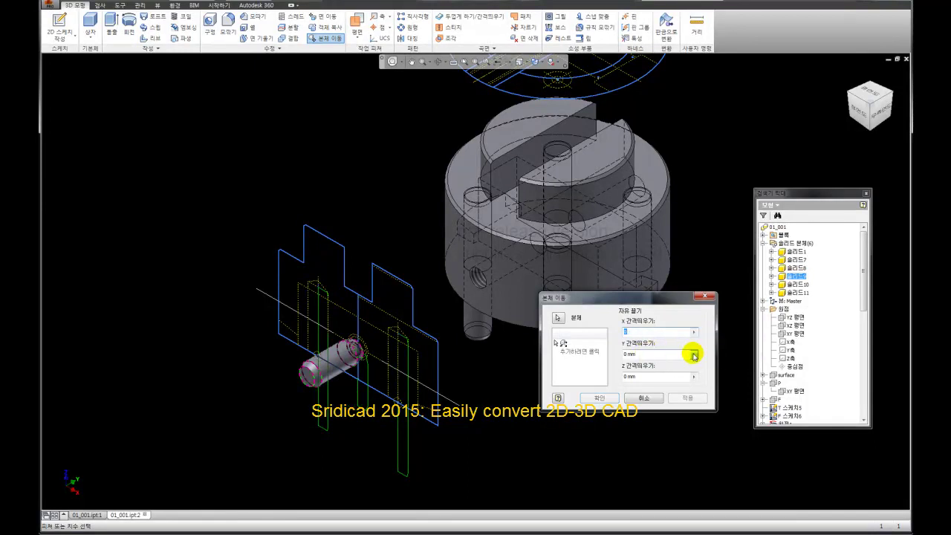
left_click(652, 357)
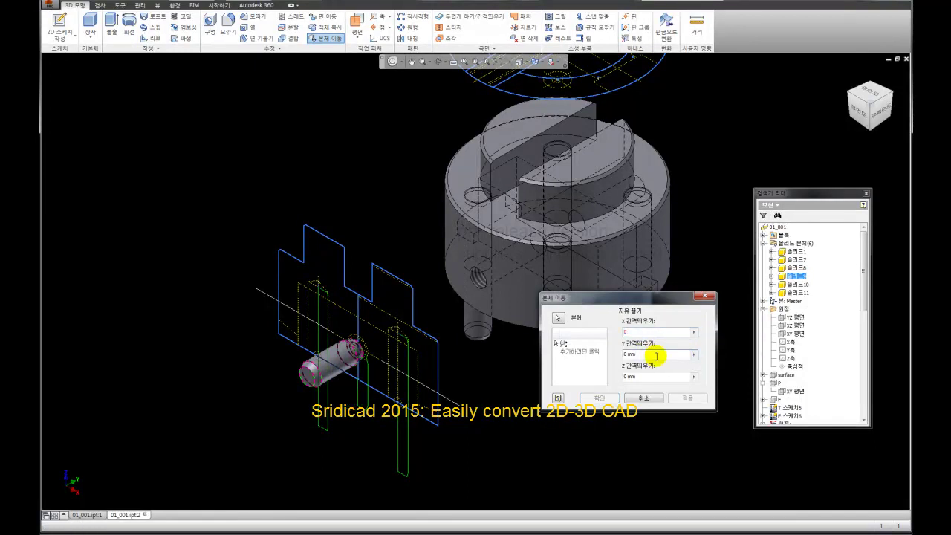
left_click_drag(621, 355, 643, 357)
type("45.2")
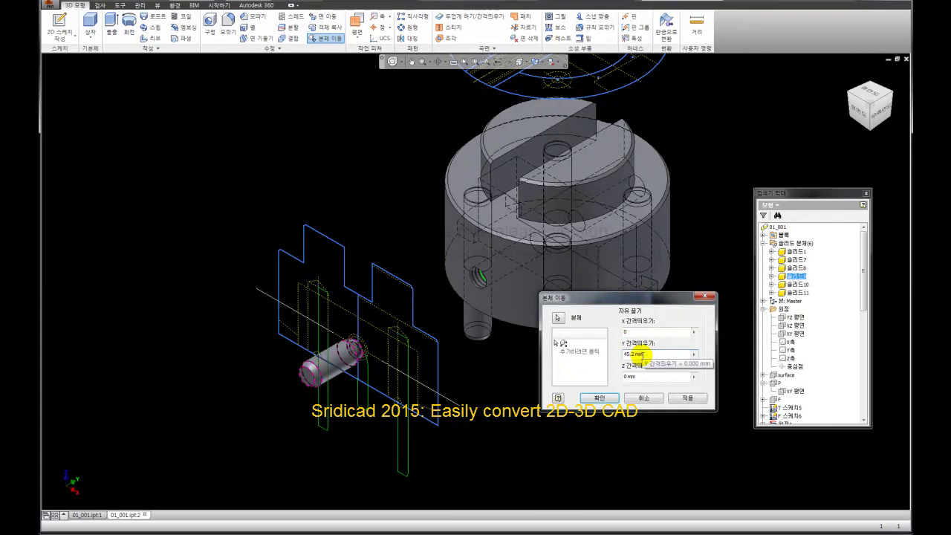
left_click(687, 398)
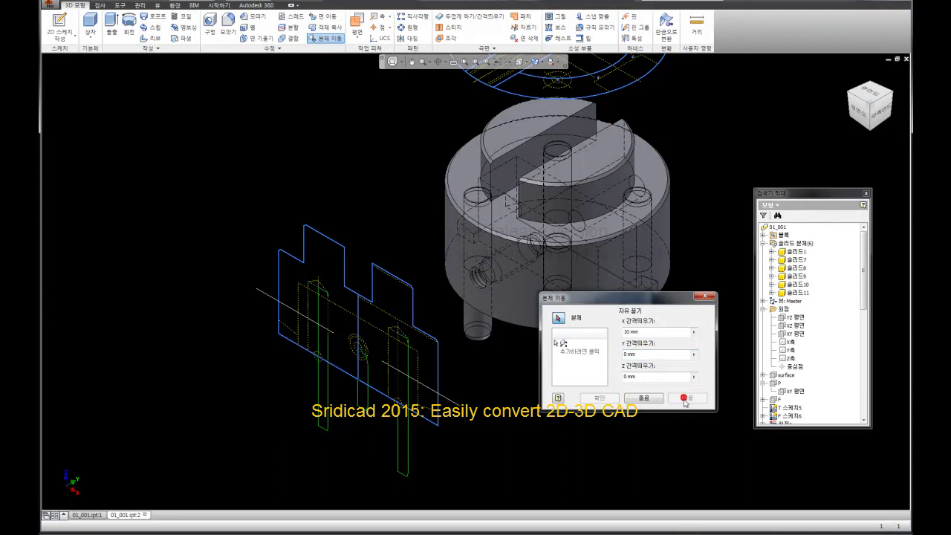
left_click(648, 399)
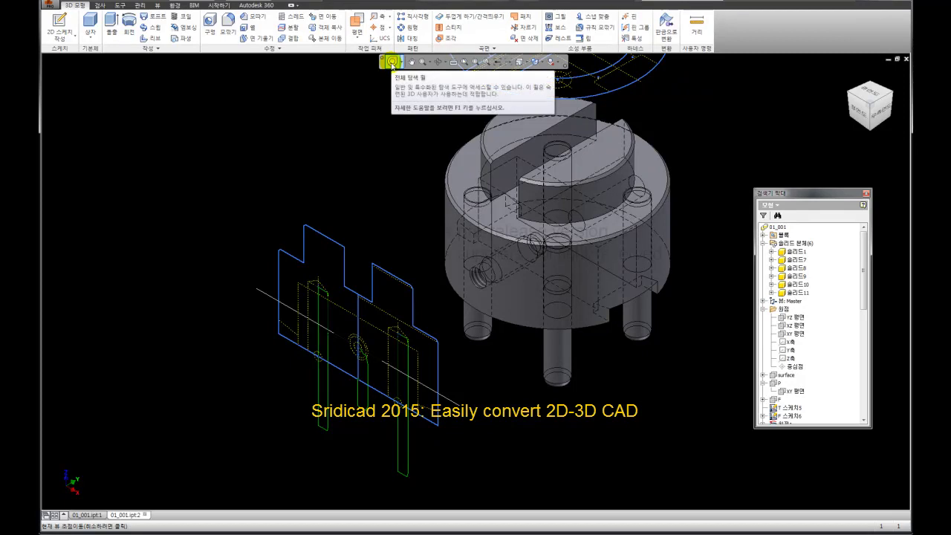
left_click(392, 64)
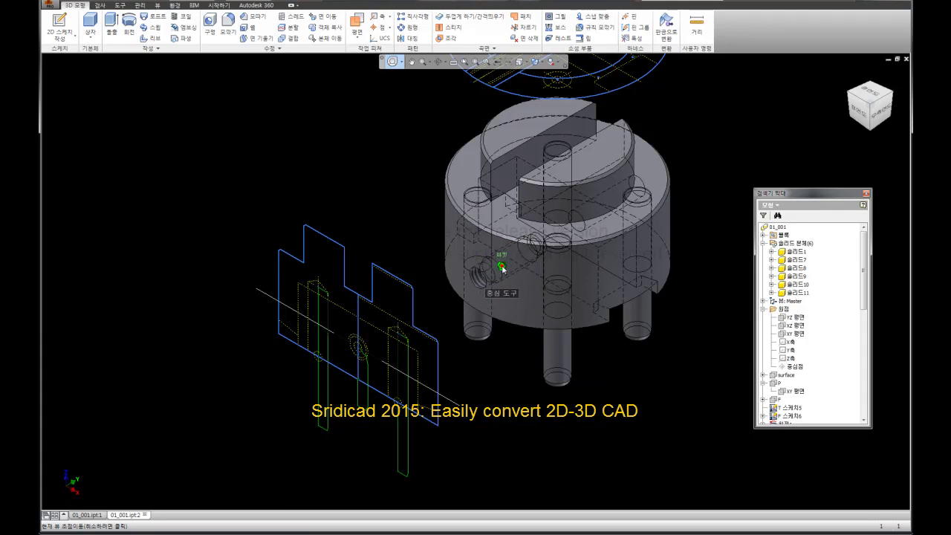
left_click(502, 269)
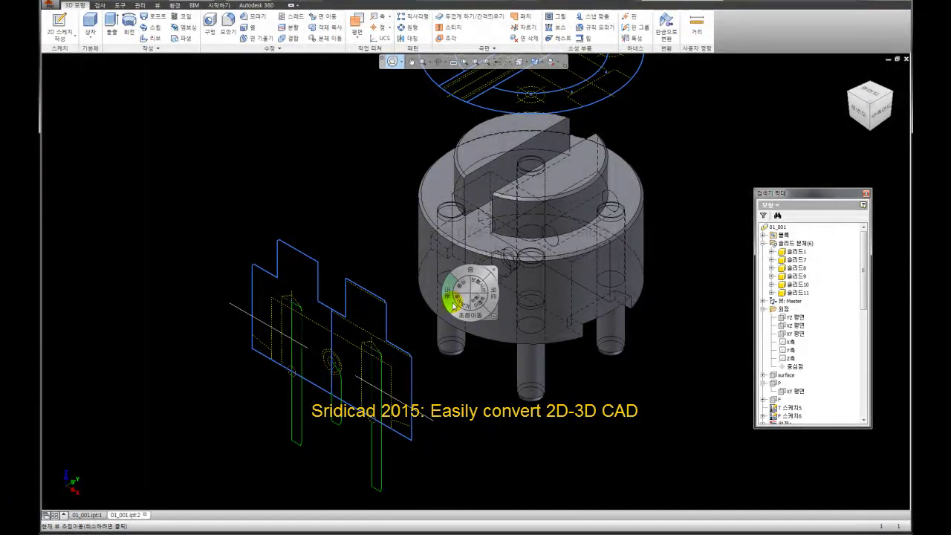
mouse_move(453, 304)
left_mouse_down()
mouse_move(570, 250)
mouse_move(694, 269)
mouse_move(621, 255)
mouse_move(393, 282)
mouse_move(439, 297)
mouse_move(463, 276)
left_mouse_up()
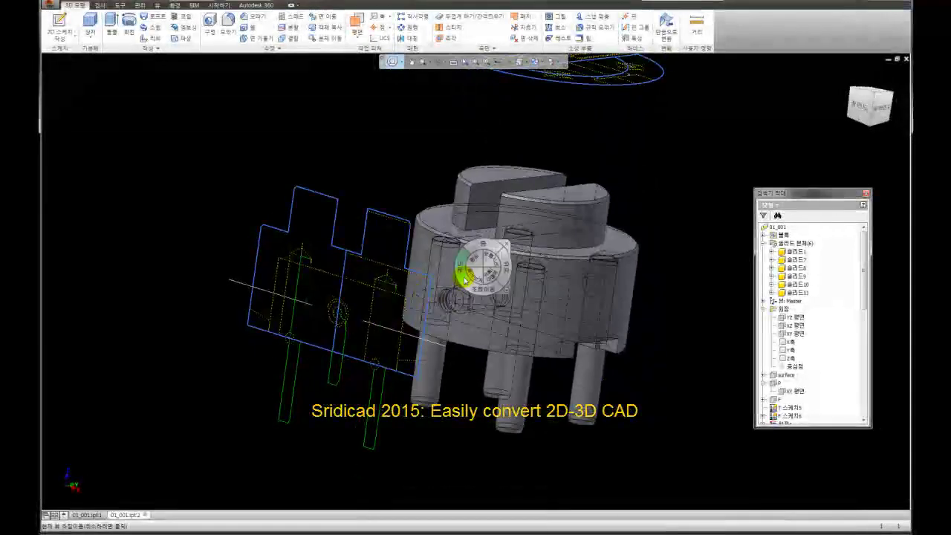
key("Escape")
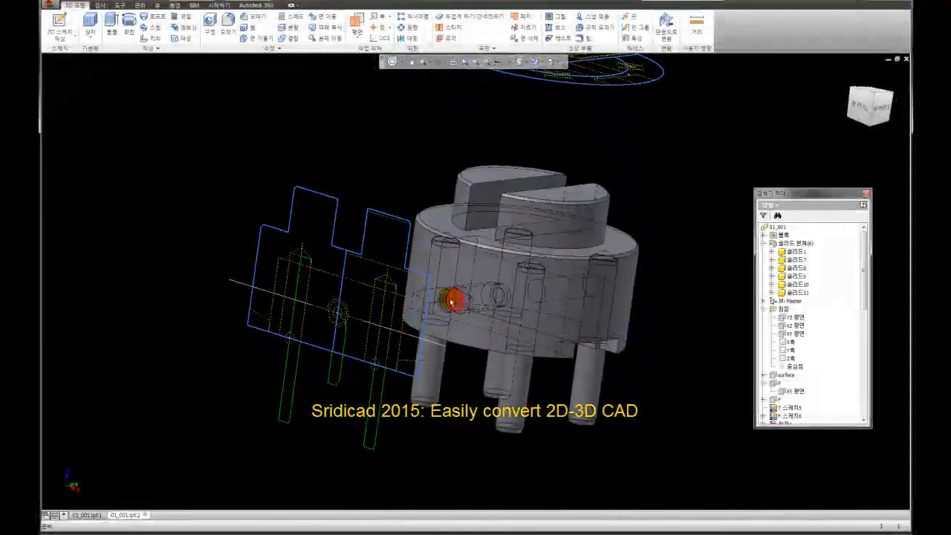
left_click(451, 301)
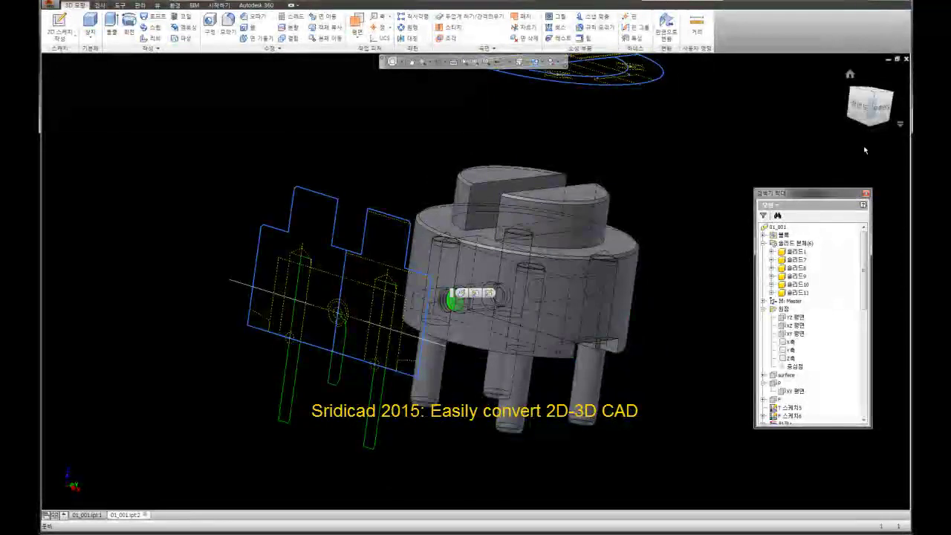
left_click(874, 95)
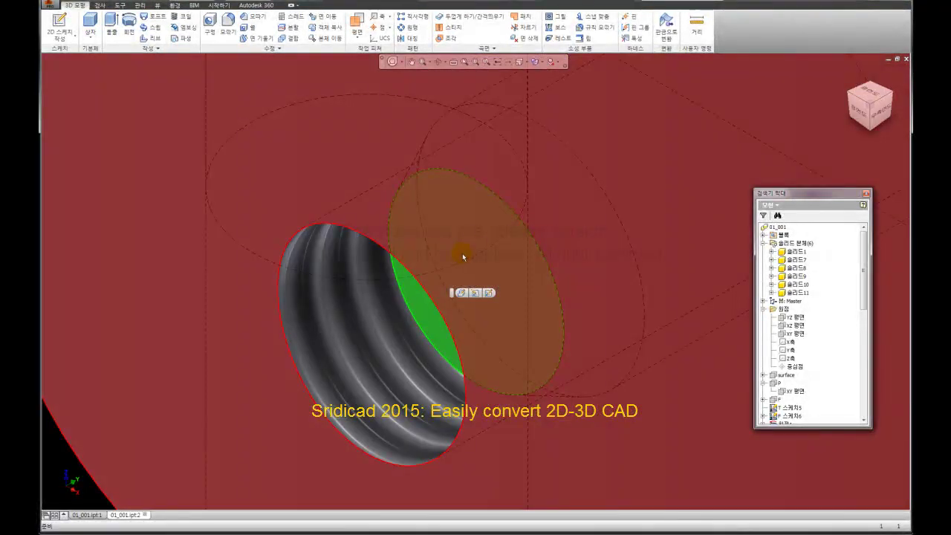
scroll(462, 257, "down", 3)
scroll(457, 265, "down", 3)
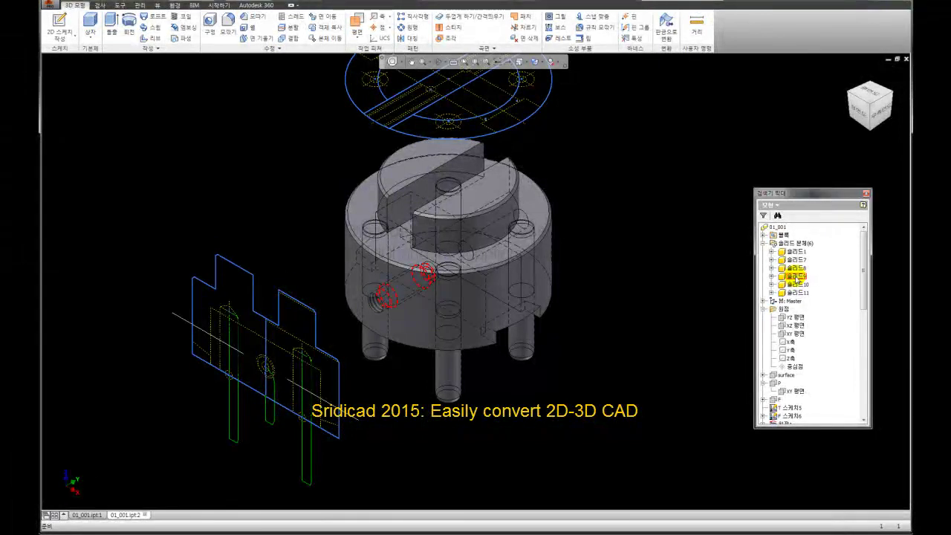
Begin a solid-mode Circular Pattern with Solid9, the side pin, as the solid to repeat
left_click(796, 275)
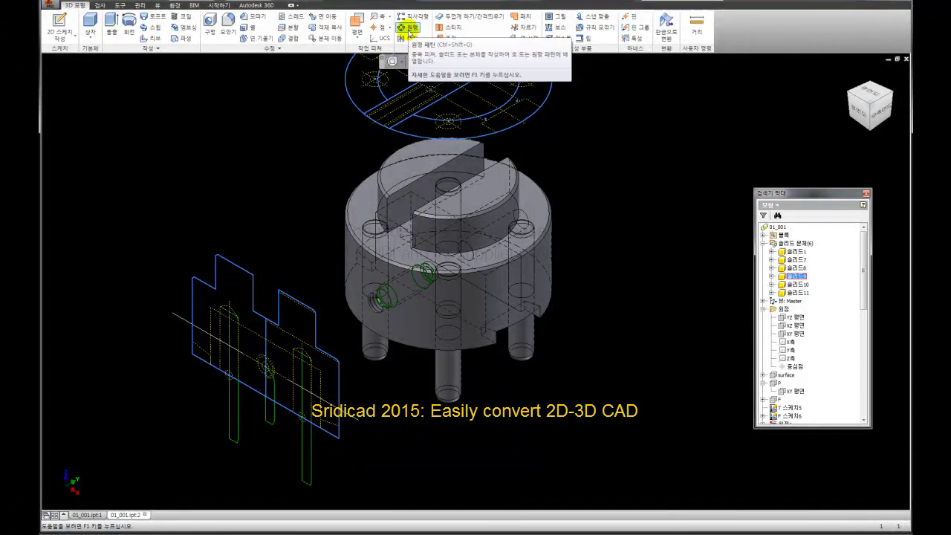
left_click(410, 28)
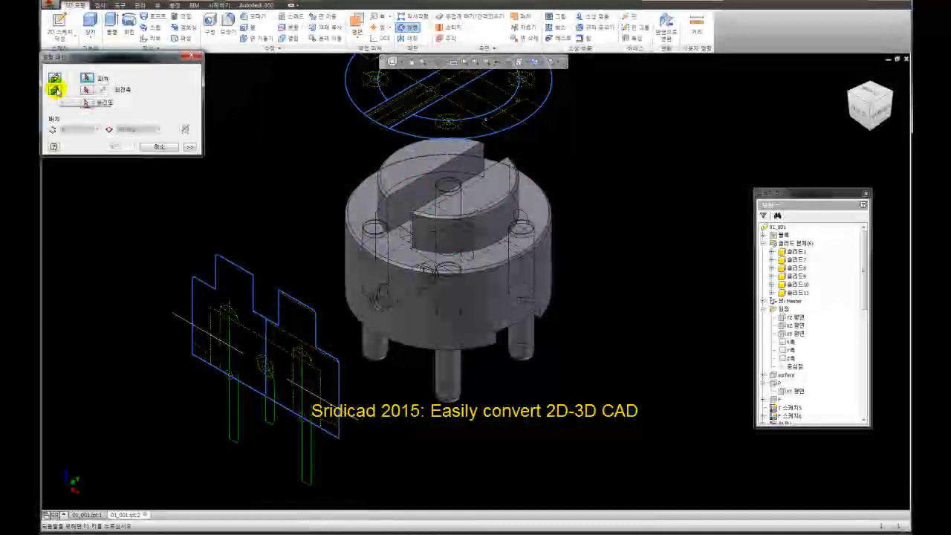
left_click(56, 90)
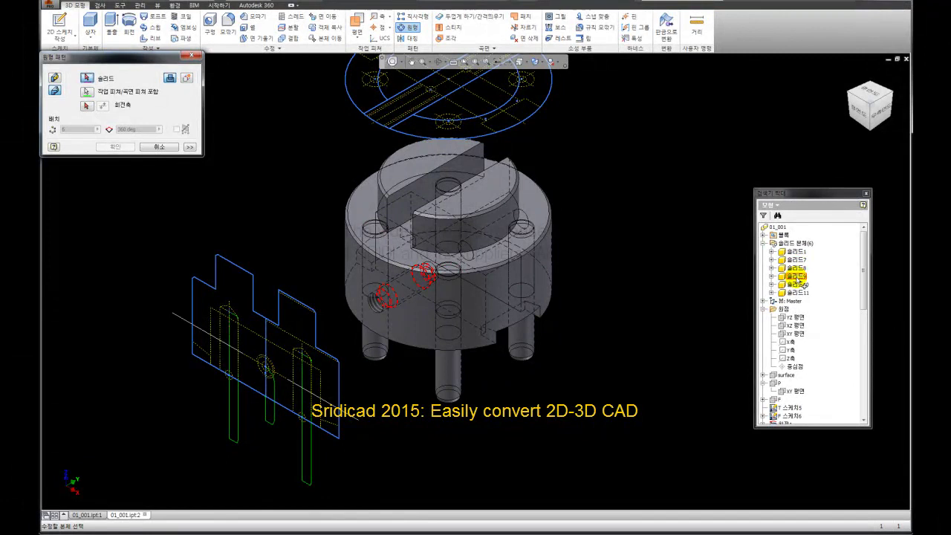
left_click(797, 277)
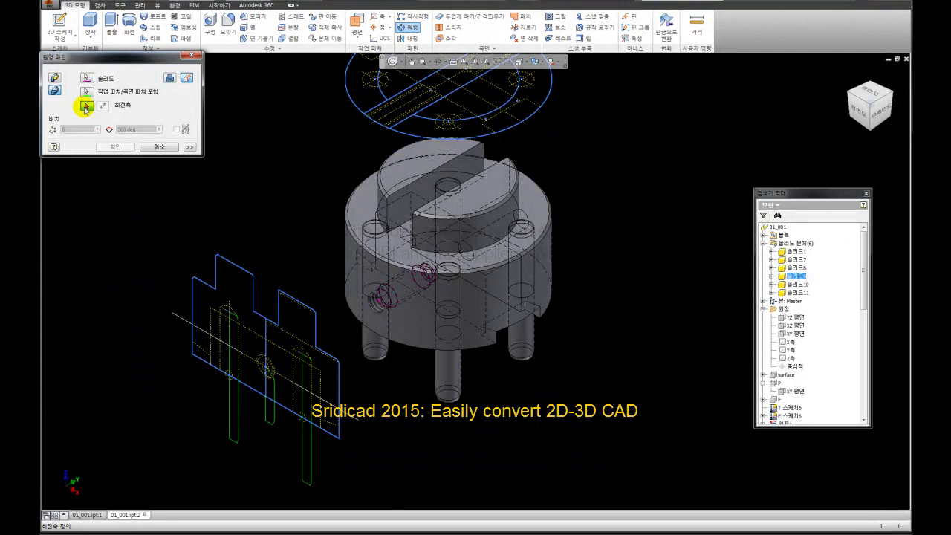
left_click_drag(147, 68, 619, 201)
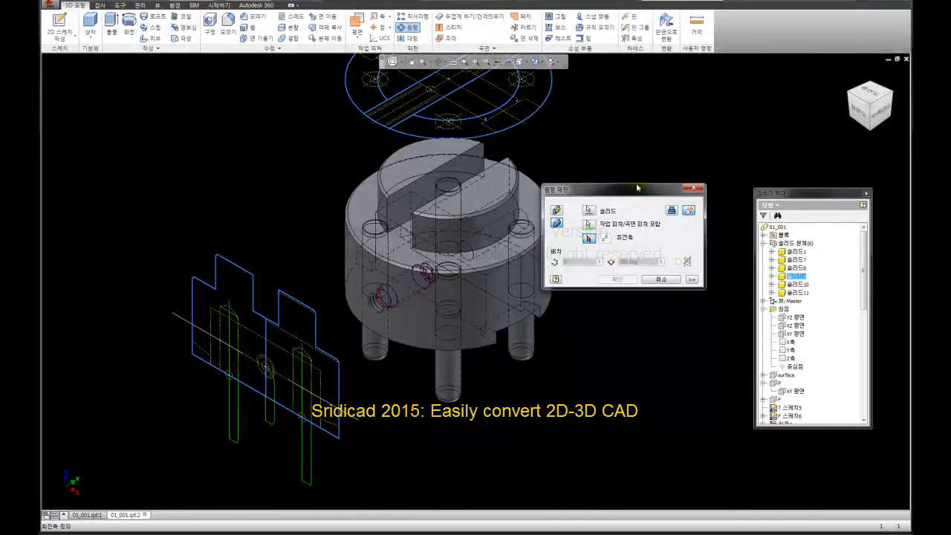
left_click_drag(636, 188, 638, 206)
Set the Z axis as the pattern's rotation axis and the occurrence count to 2
left_click(589, 256)
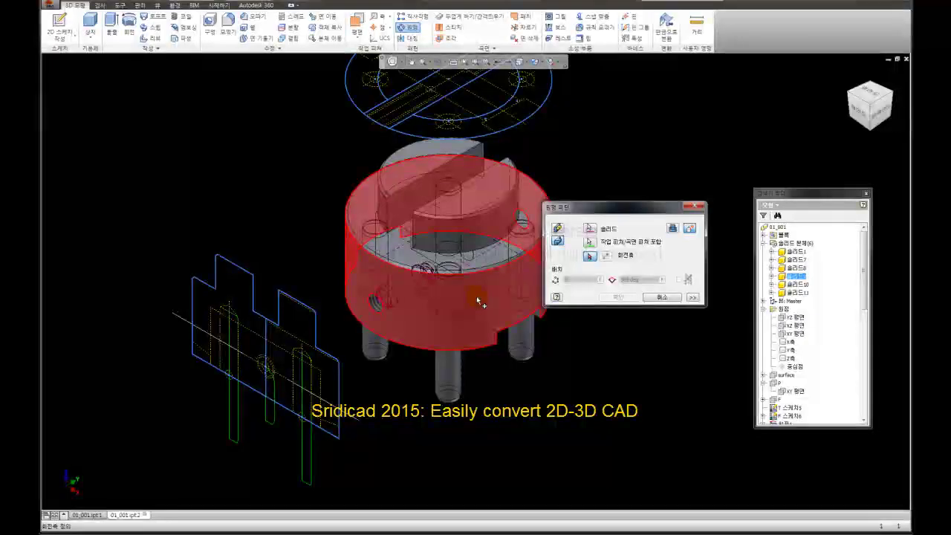
left_click(790, 322)
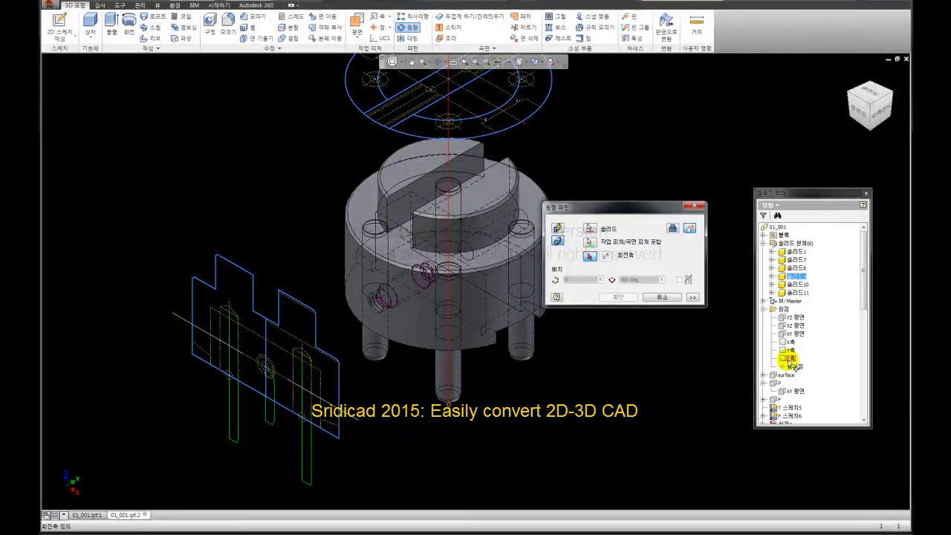
left_click(789, 360)
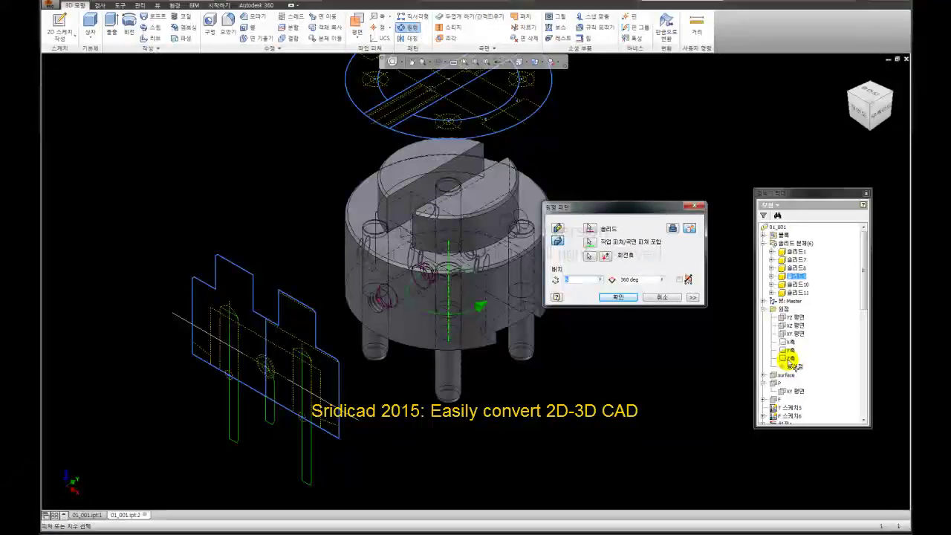
left_click(583, 279)
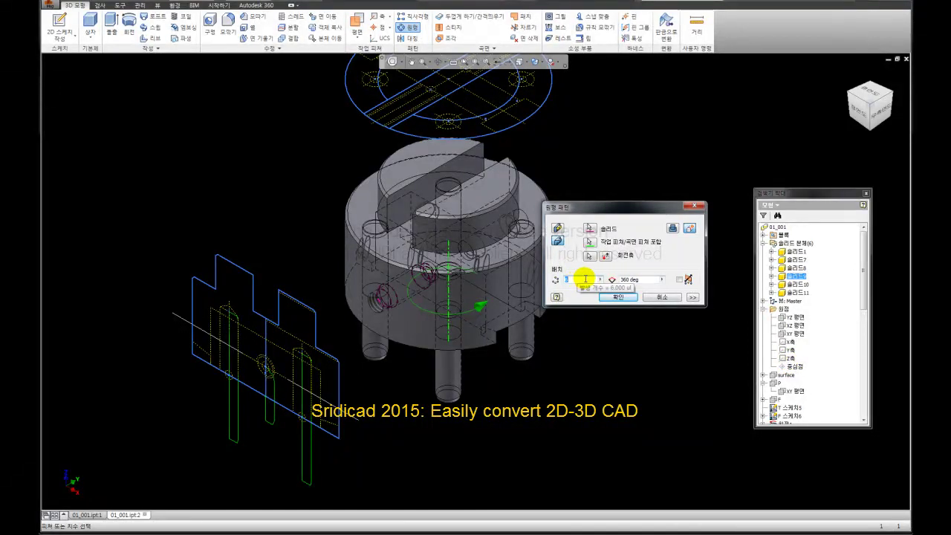
left_click(622, 274)
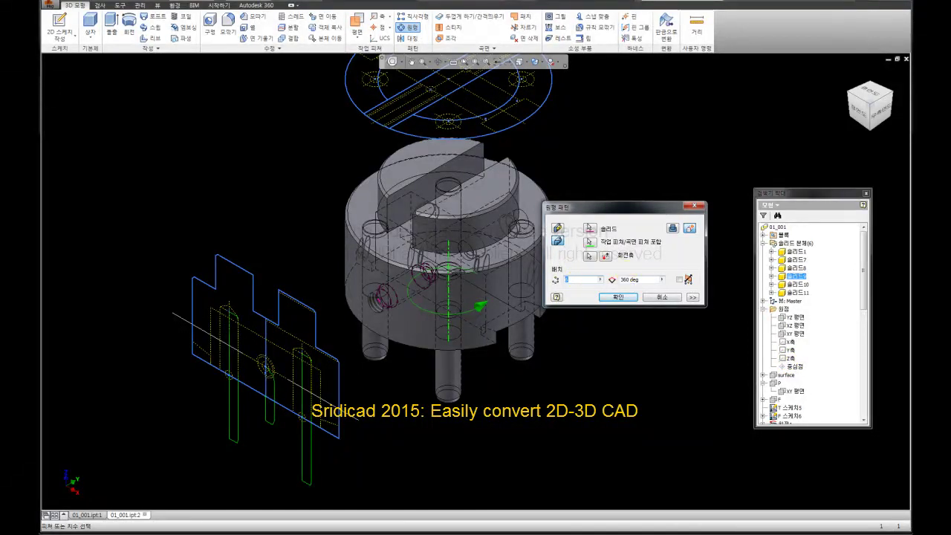
left_click(652, 276)
type("2")
left_click(611, 281)
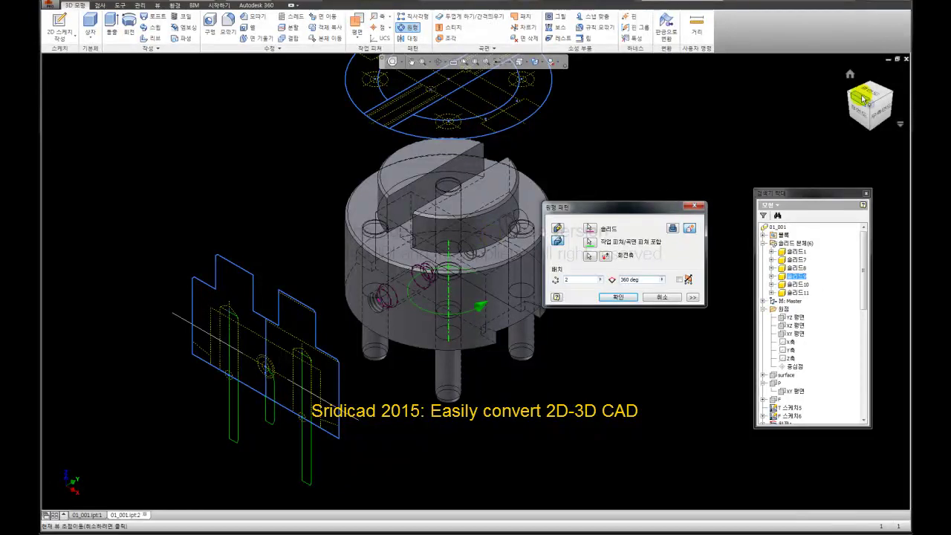
Check the pin copies from the home isometric view, then accept the 360° circular pattern
left_click(851, 73)
scroll(613, 340, "up", 3)
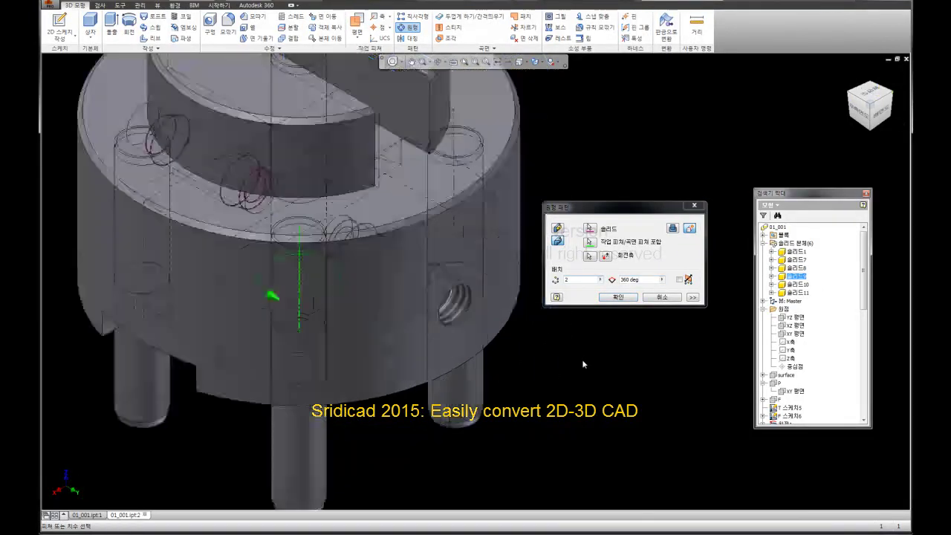
scroll(582, 359, "up", 2)
scroll(582, 359, "down", 2)
scroll(446, 94, "down", 1)
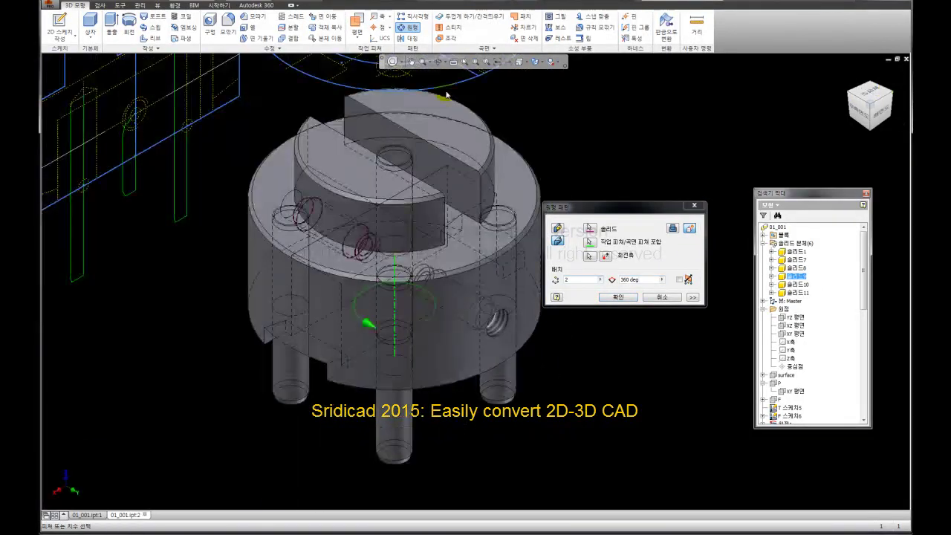
left_click(393, 61)
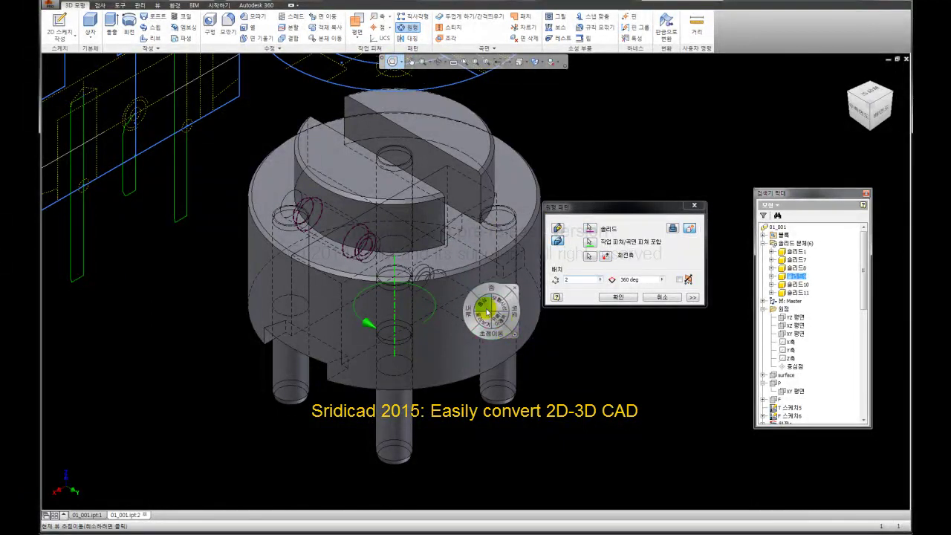
mouse_move(490, 321)
left_mouse_down()
mouse_move(488, 334)
mouse_move(416, 305)
mouse_move(523, 327)
mouse_move(416, 312)
mouse_move(510, 319)
mouse_move(505, 329)
left_mouse_up()
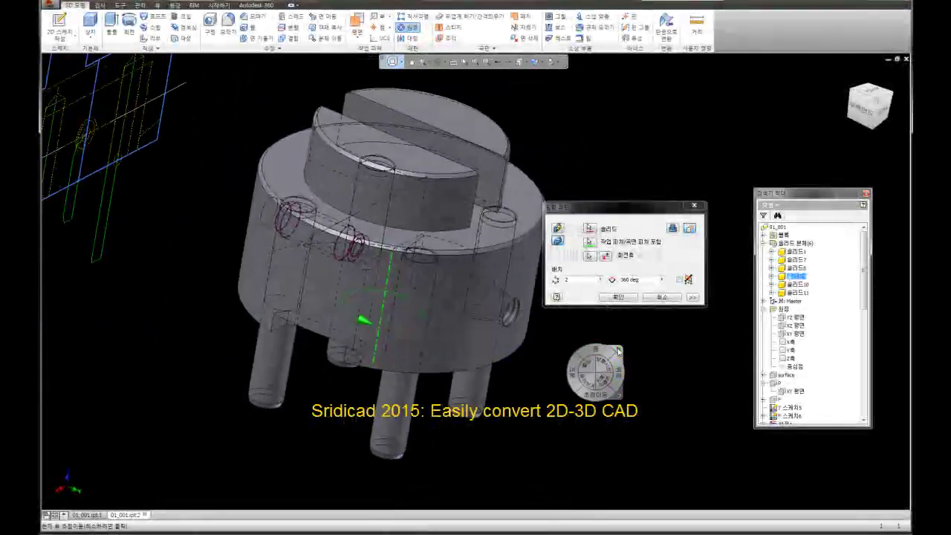
left_click(623, 297)
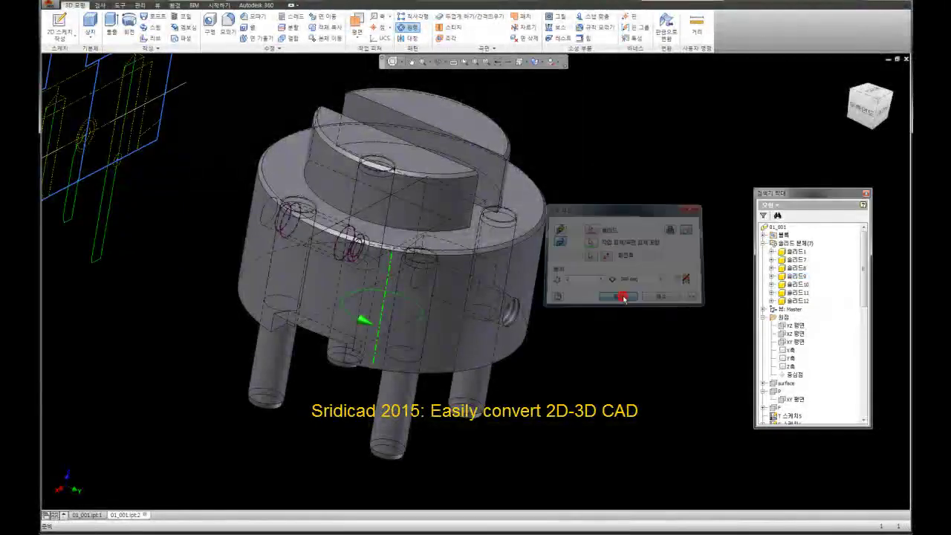
left_click(392, 61)
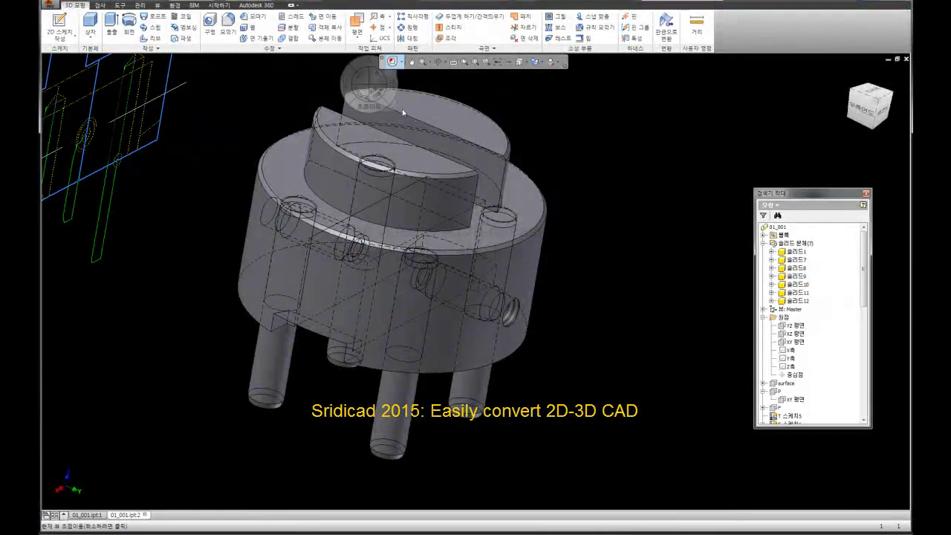
mouse_move(486, 340)
left_mouse_down()
mouse_move(393, 330)
mouse_move(595, 349)
mouse_move(416, 336)
mouse_move(493, 335)
mouse_move(578, 362)
left_mouse_up()
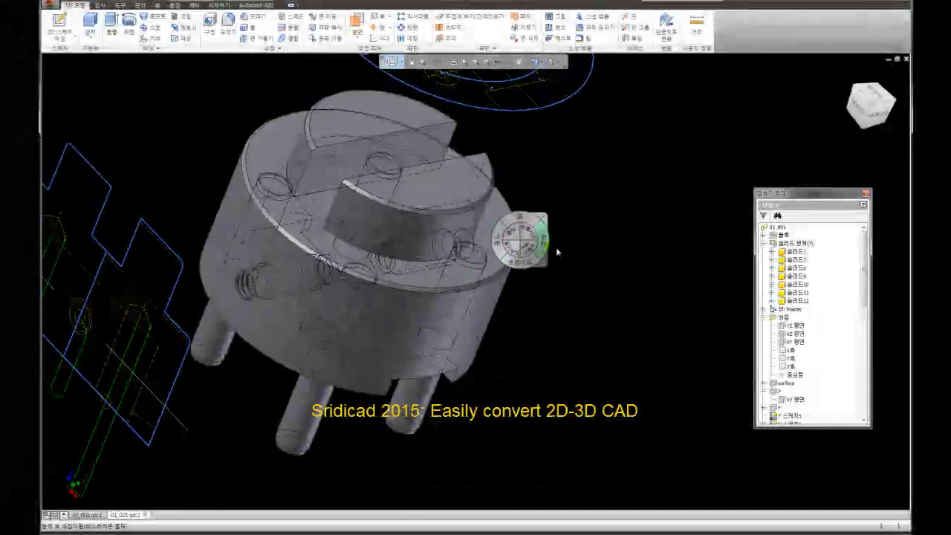
key("Escape")
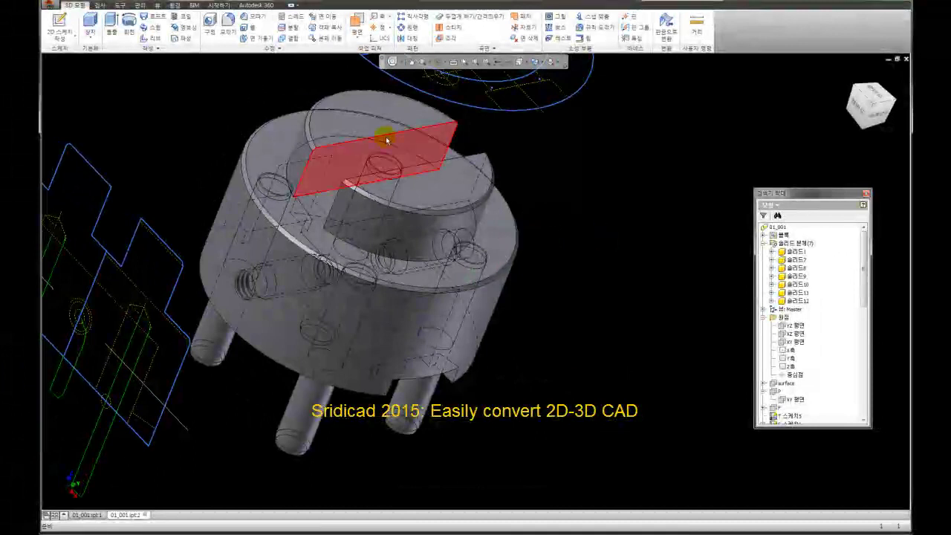
left_click(383, 128)
left_click(850, 75)
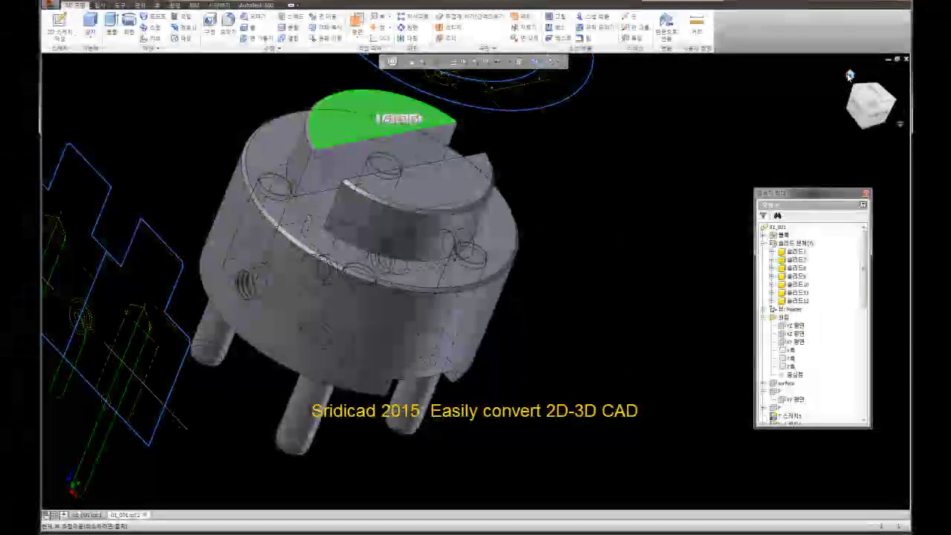
left_click(671, 252)
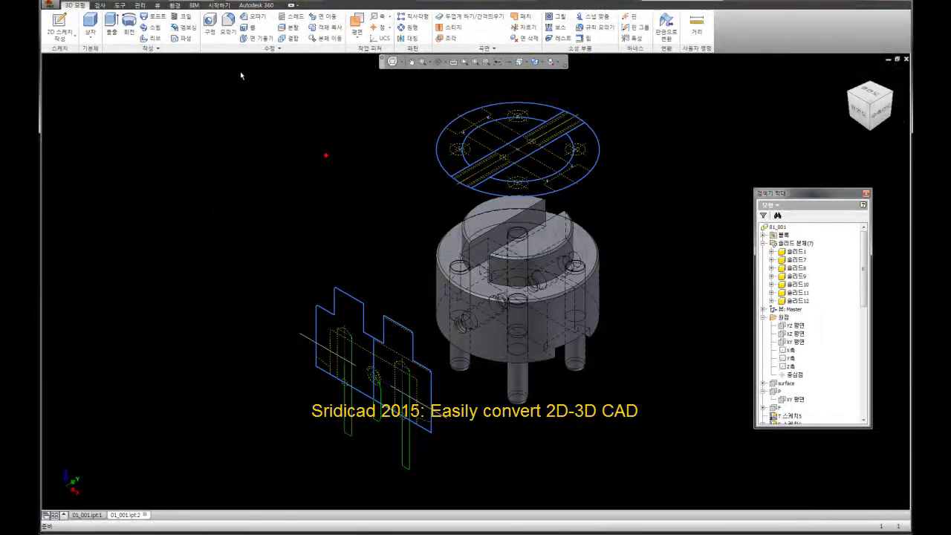
left_click(303, 149)
left_click(671, 307)
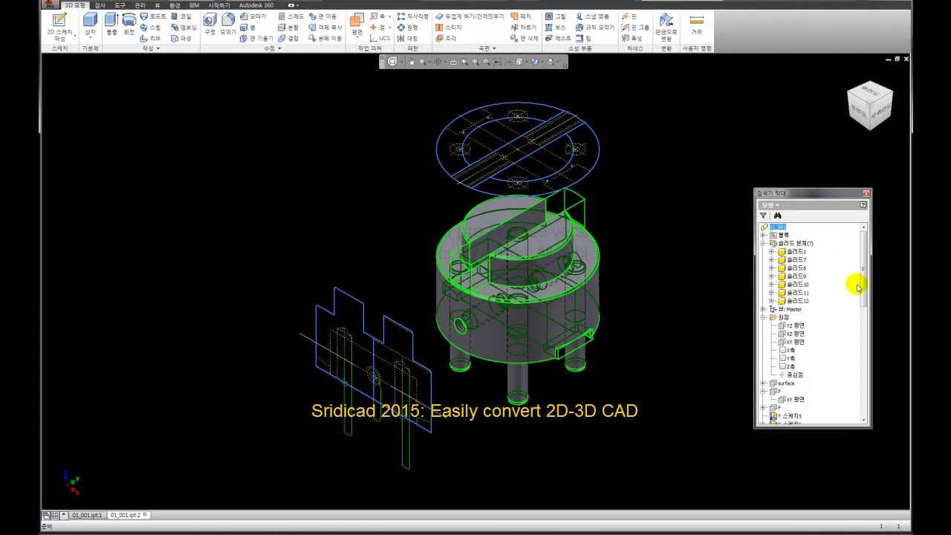
left_click_drag(862, 287, 863, 304)
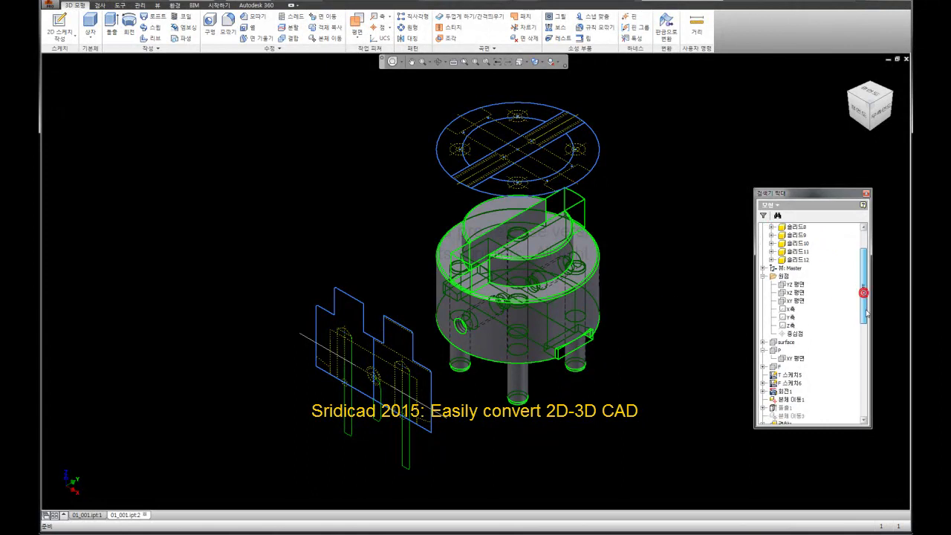
left_click(695, 361)
left_click(701, 362)
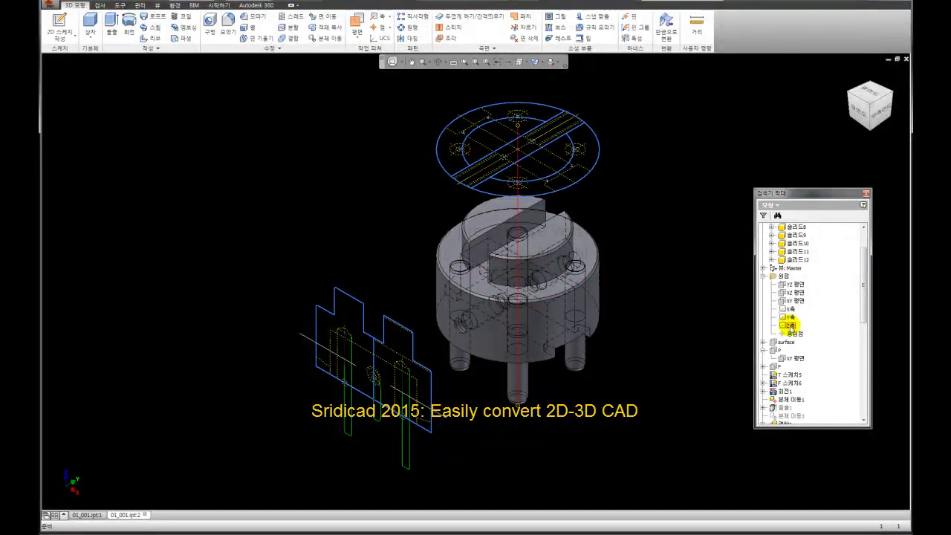
left_click(792, 334)
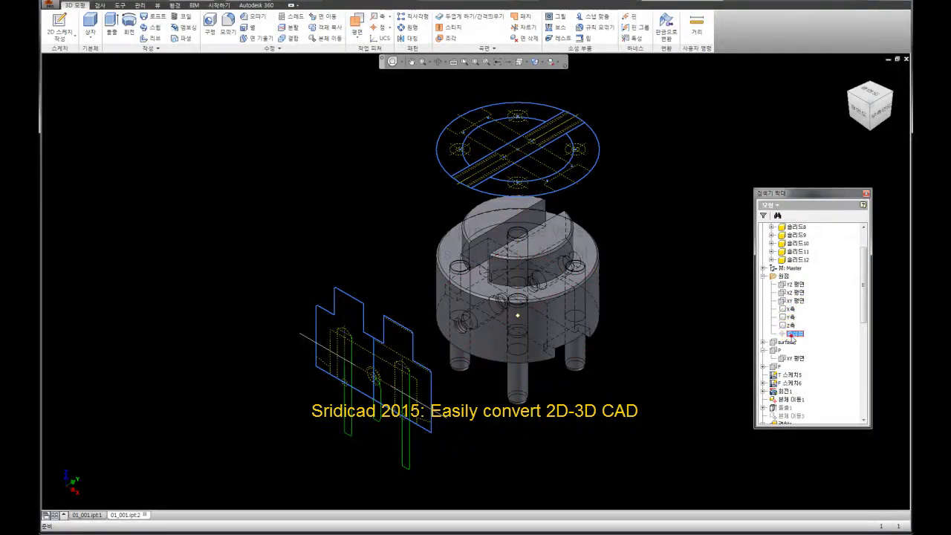
left_click(866, 109)
scroll(483, 375, "up", 3)
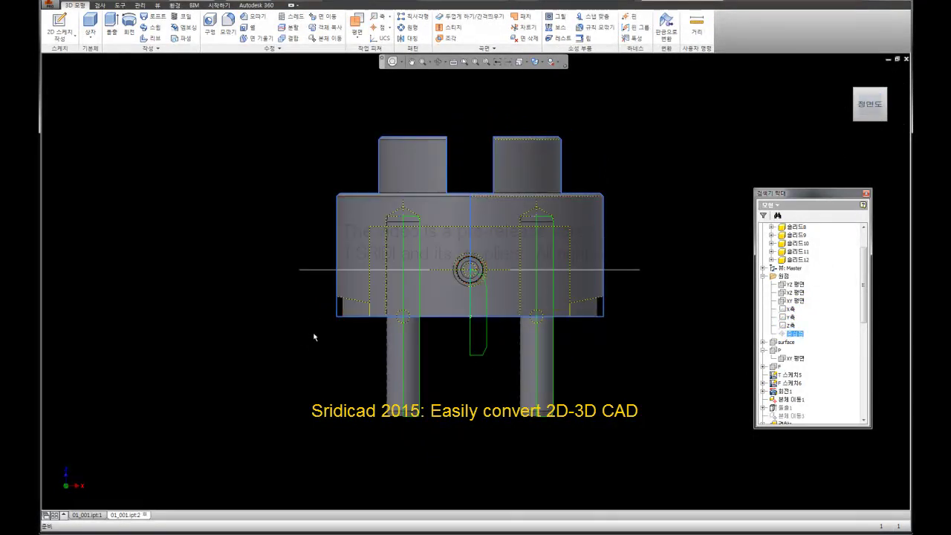
left_click(470, 317)
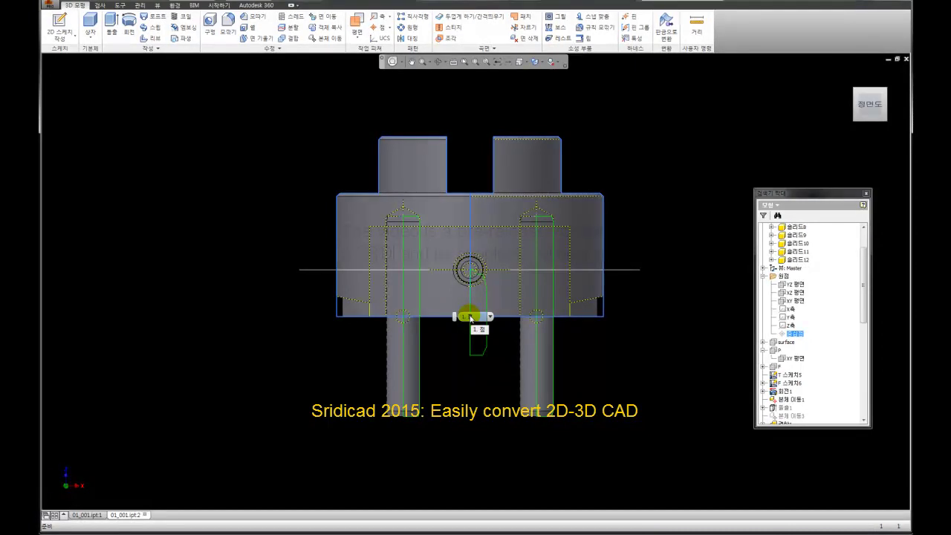
left_click(632, 168)
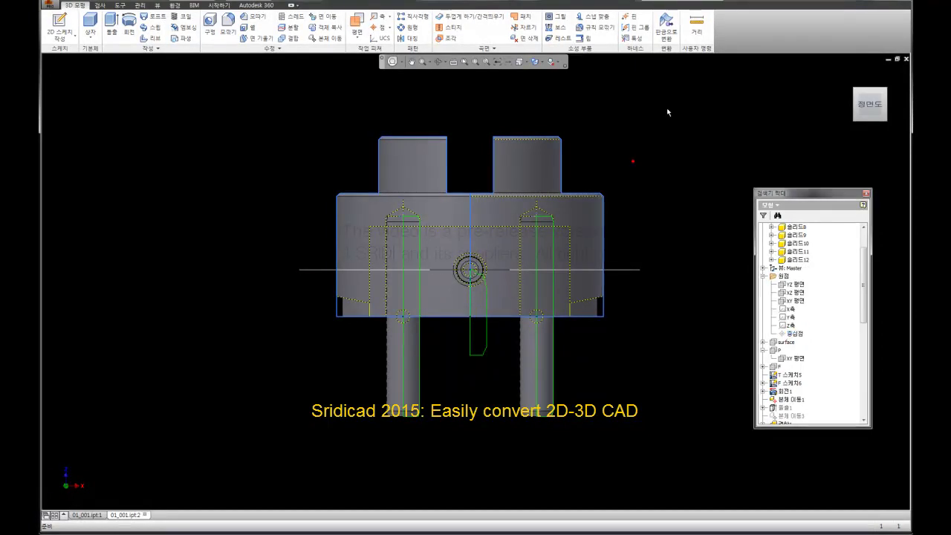
Delete the two leftover dashed outlines beside the pin drawing
left_click(884, 92)
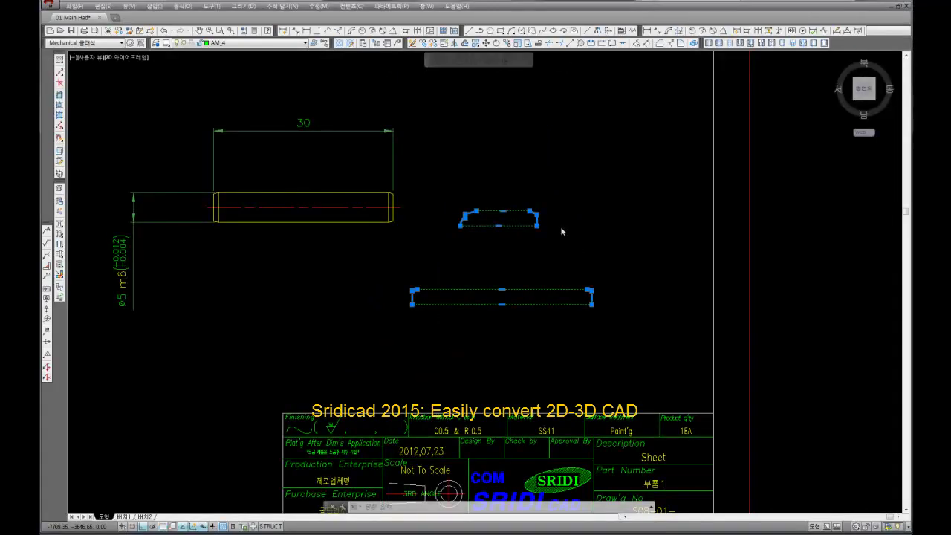
left_click(596, 330)
left_click(432, 190)
key("Delete")
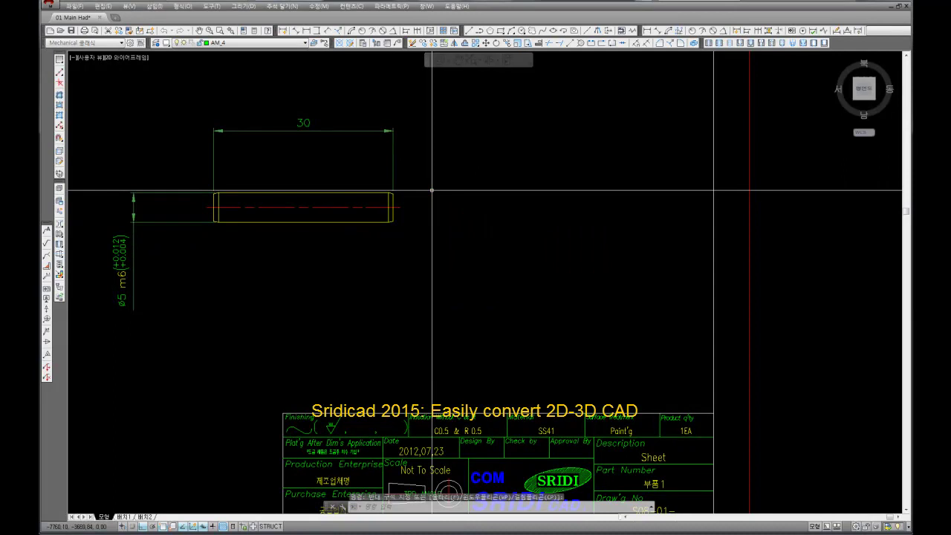
Zoom and pan to centre the UNIT2 shaft assembly drawing sheet
scroll(492, 230, "down", 3)
scroll(490, 216, "down", 2)
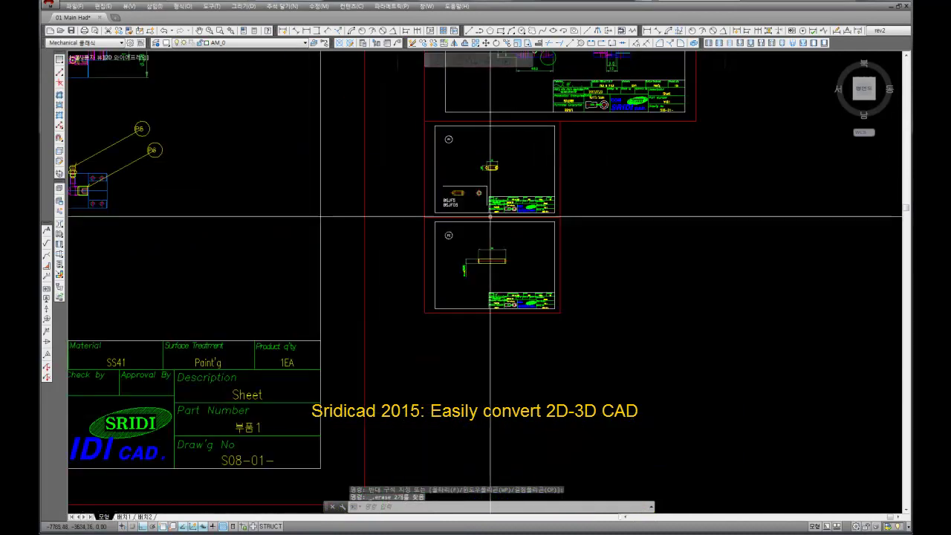
middle_click_drag(503, 180, 436, 382)
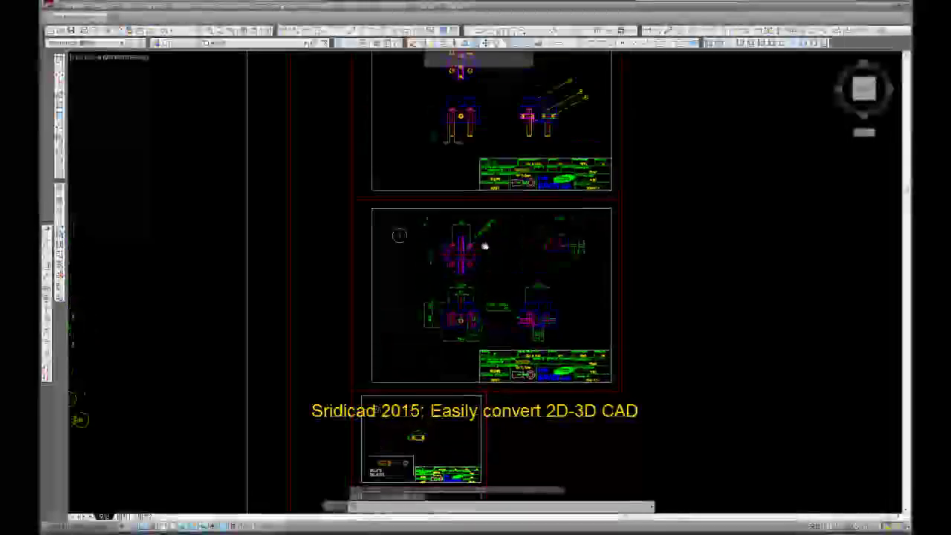
scroll(479, 193, "up", 4)
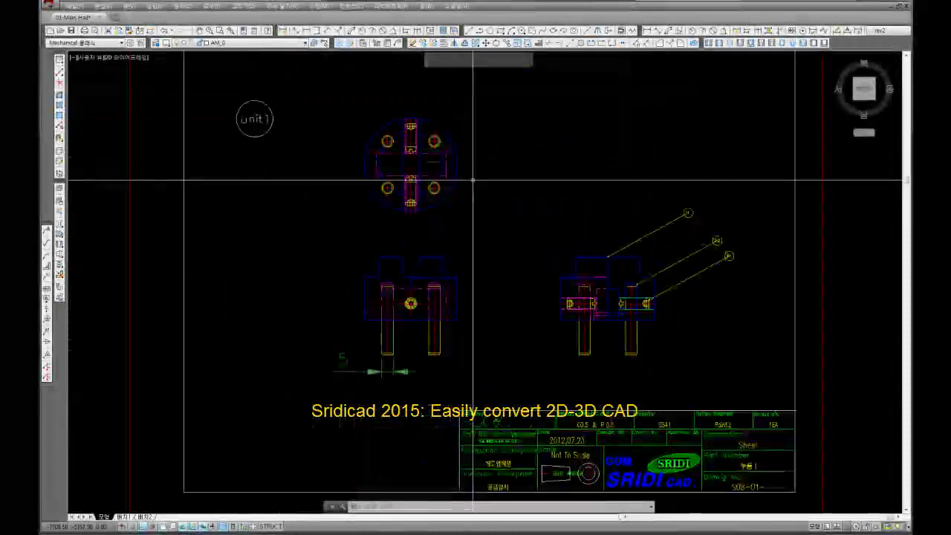
scroll(530, 159, "up", 2)
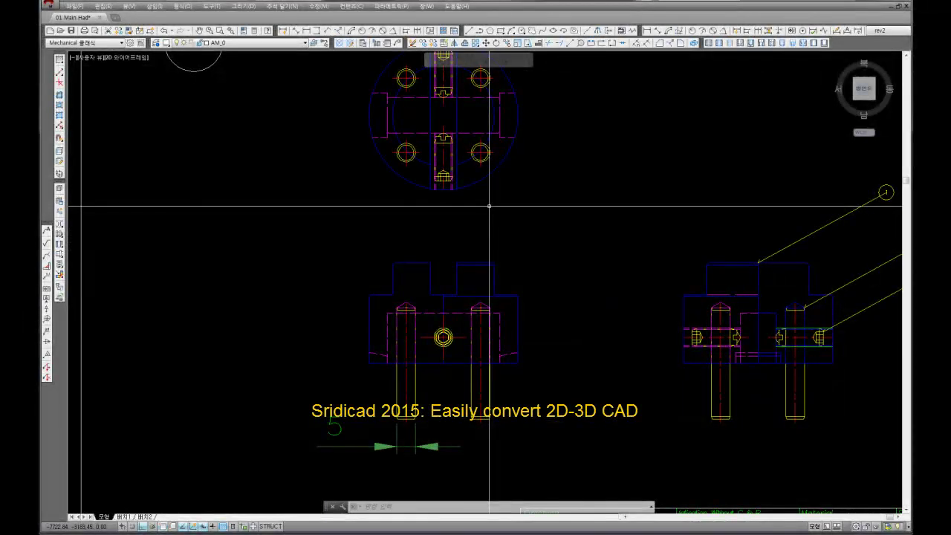
scroll(490, 202, "down", 3)
scroll(496, 196, "down", 2)
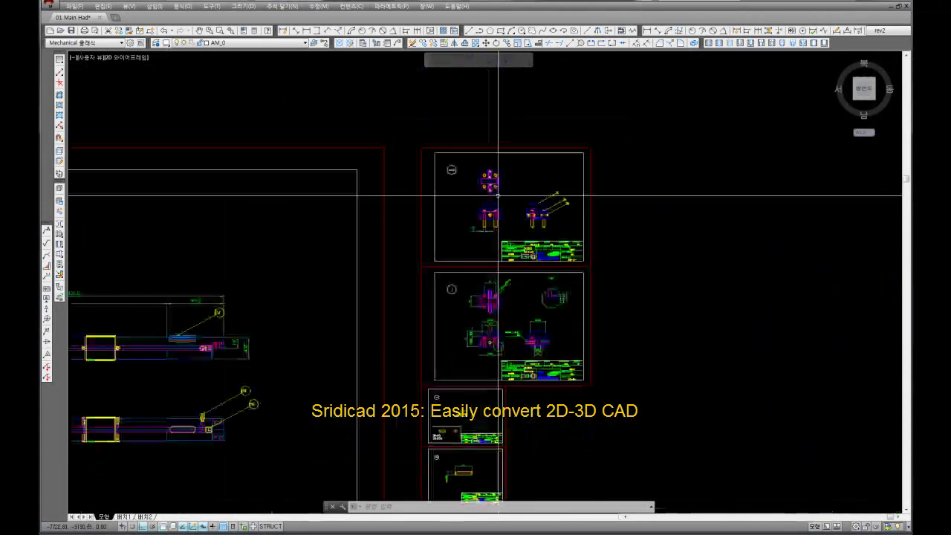
middle_click_drag(465, 278, 741, 220)
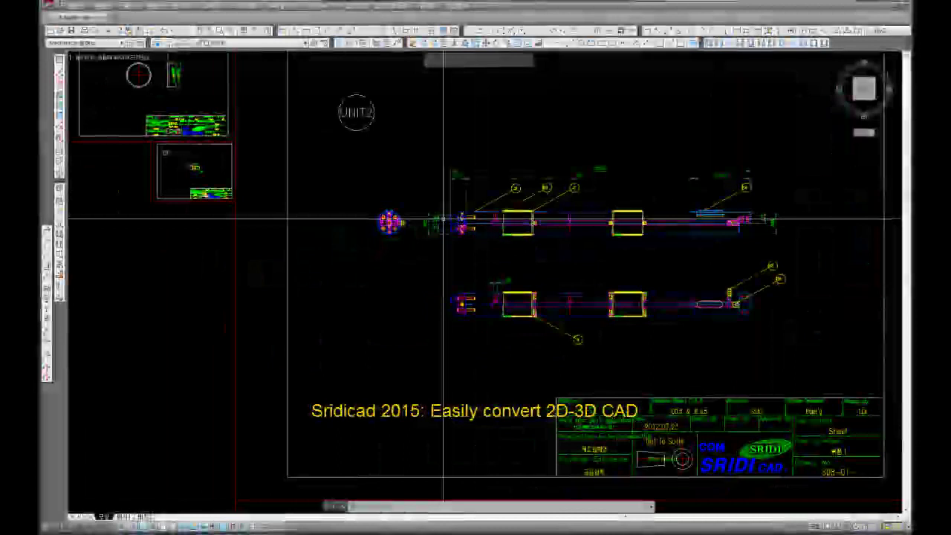
middle_click_drag(444, 219, 376, 222)
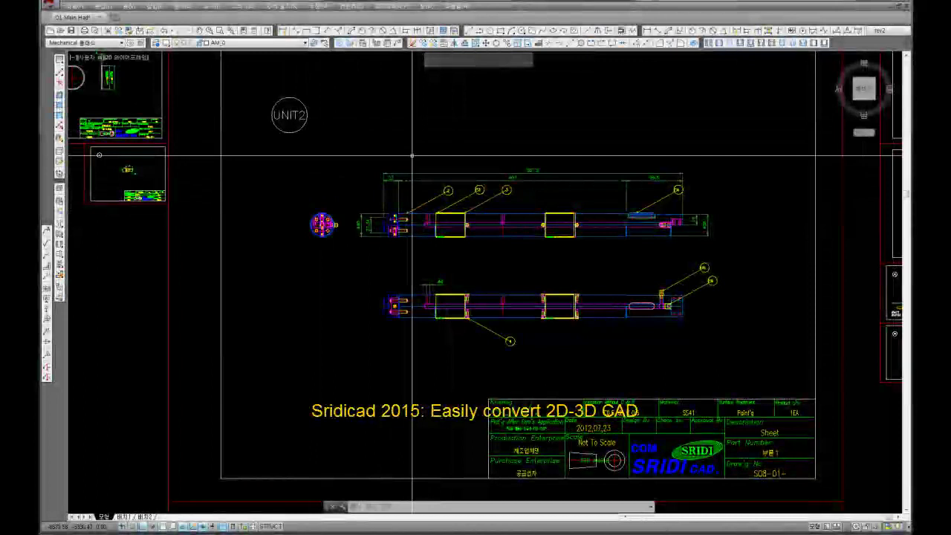
scroll(412, 155, "down", 2)
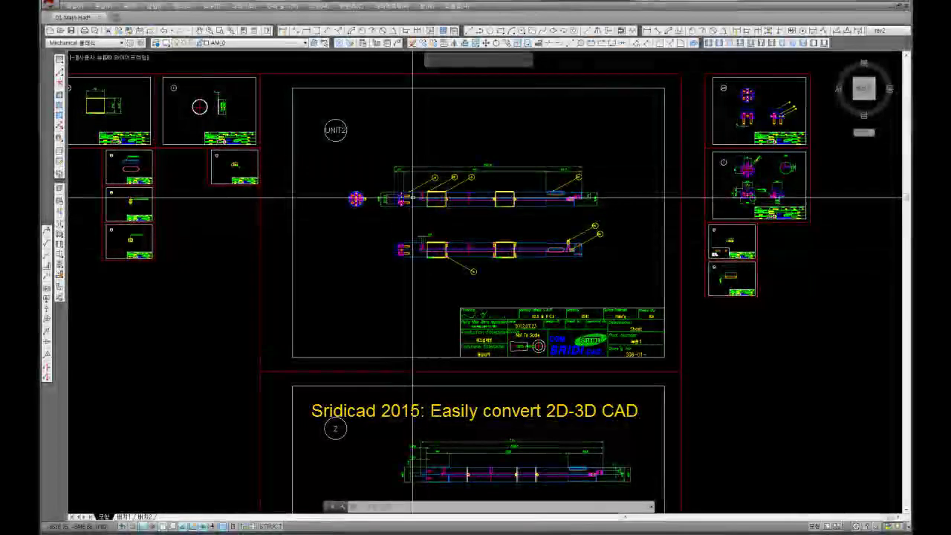